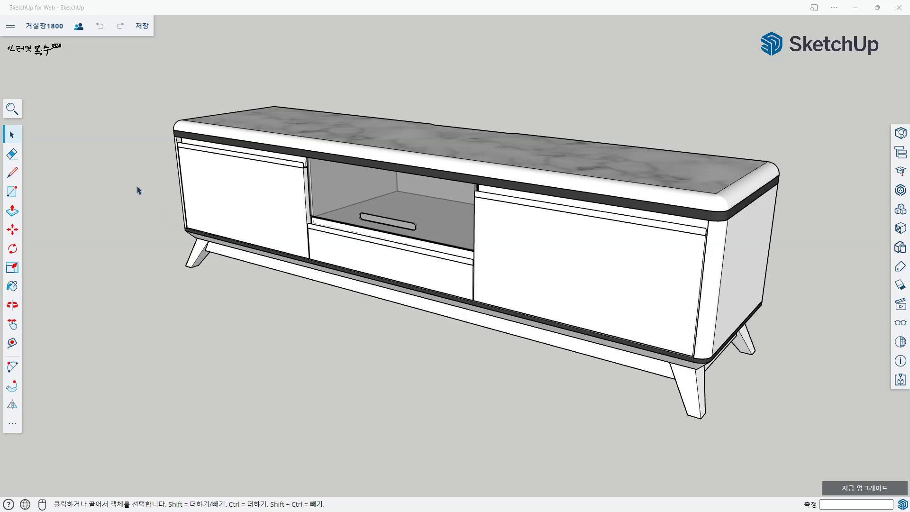
Step: Export the cabinet model in DWG format as a 2D drawing
left_click(10, 26)
mouse_move(48, 164)
mouse_move(138, 204)
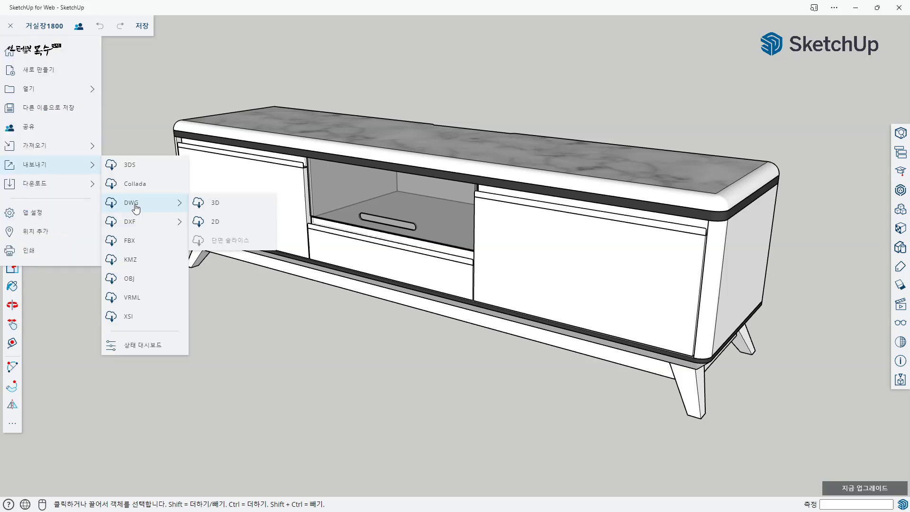
left_click(225, 224)
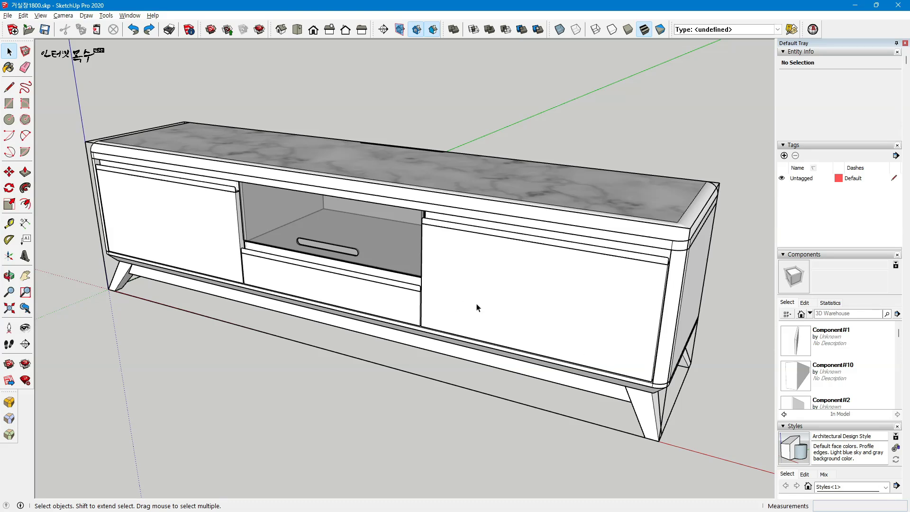
Step: Try deleting the cabinet's parts to leave only its bounding box edges, and undo the deletion
left_click(215, 320)
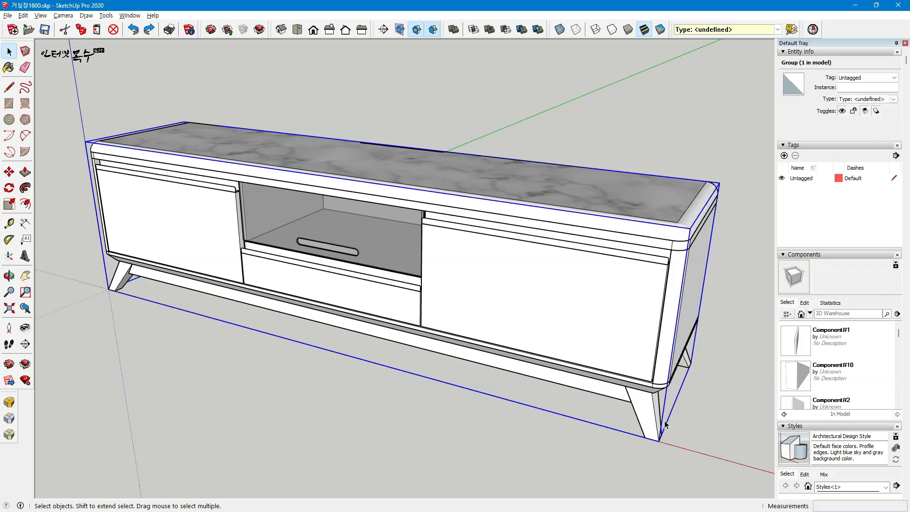
left_click_drag(688, 408, 491, 394)
double_click(538, 320)
key("ctrl+a")
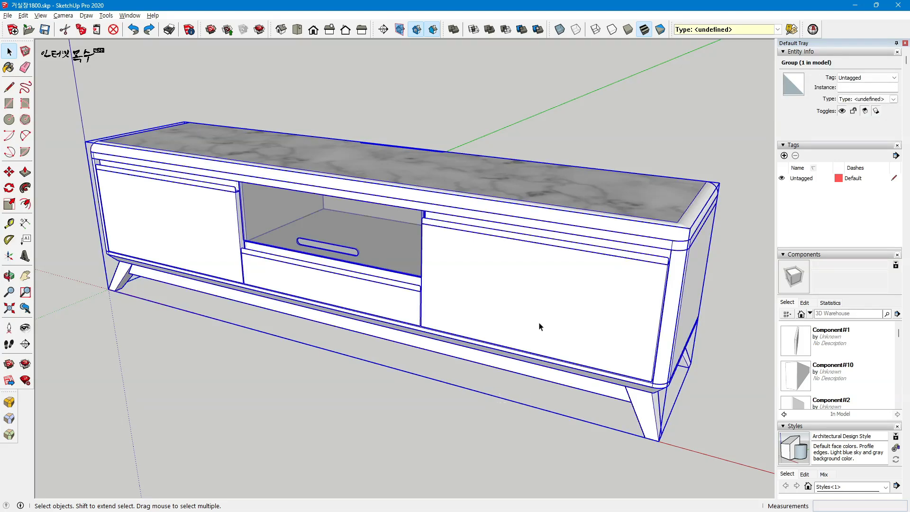
key("Delete")
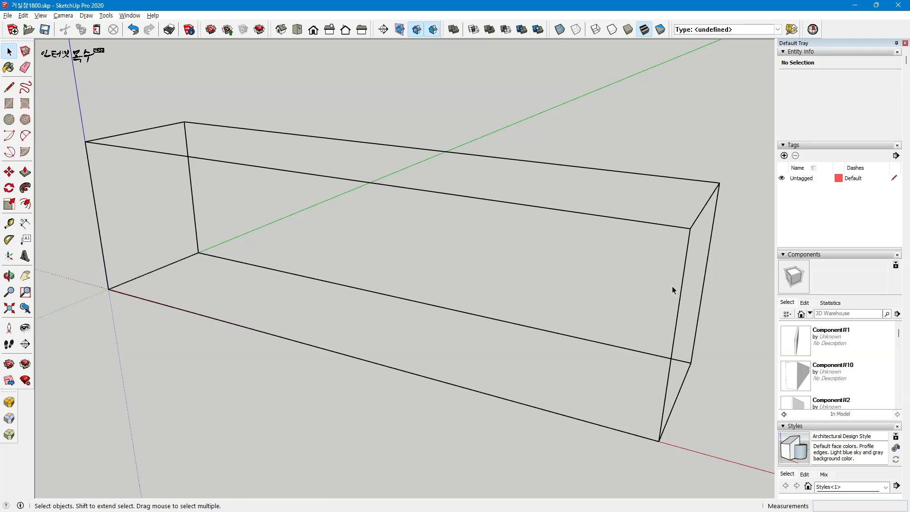
key("ctrl+z")
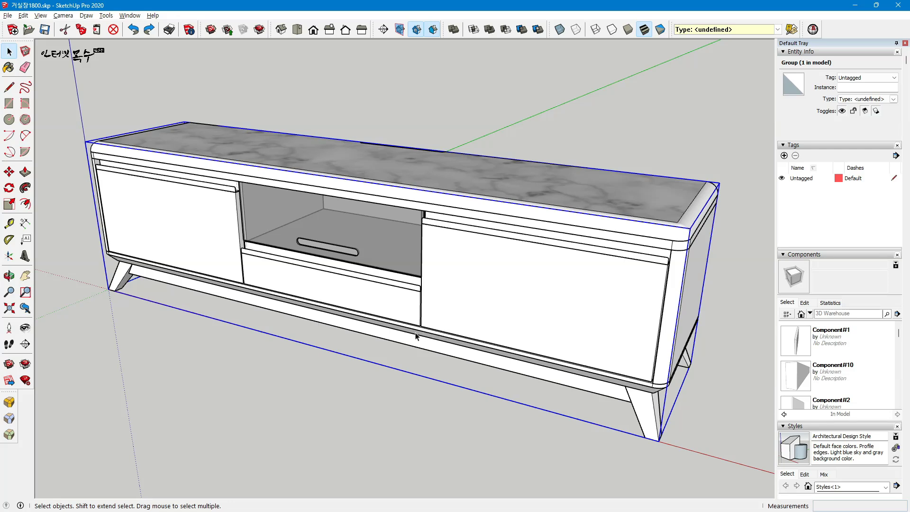
key("Escape")
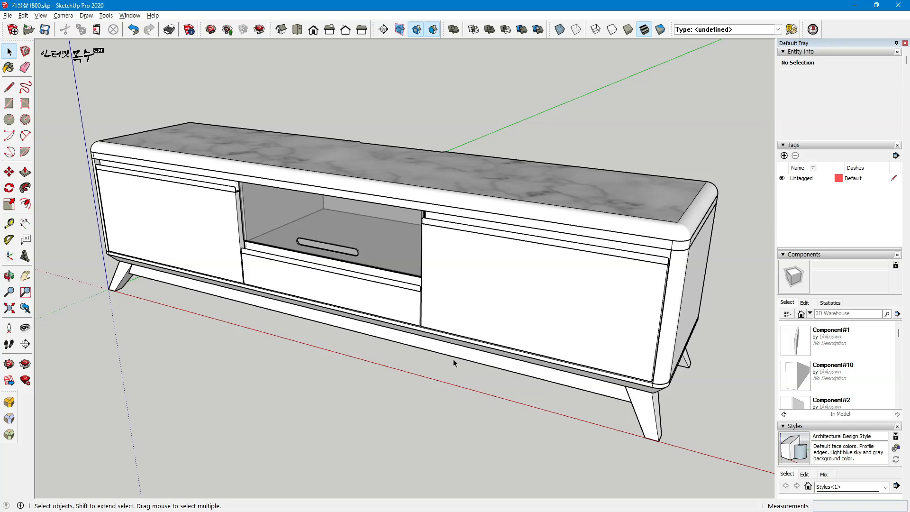
Step: Select the whole cabinet and copy it 1800 mm along the red axis, placing the copy against the original's left end at the origin
left_click(456, 359)
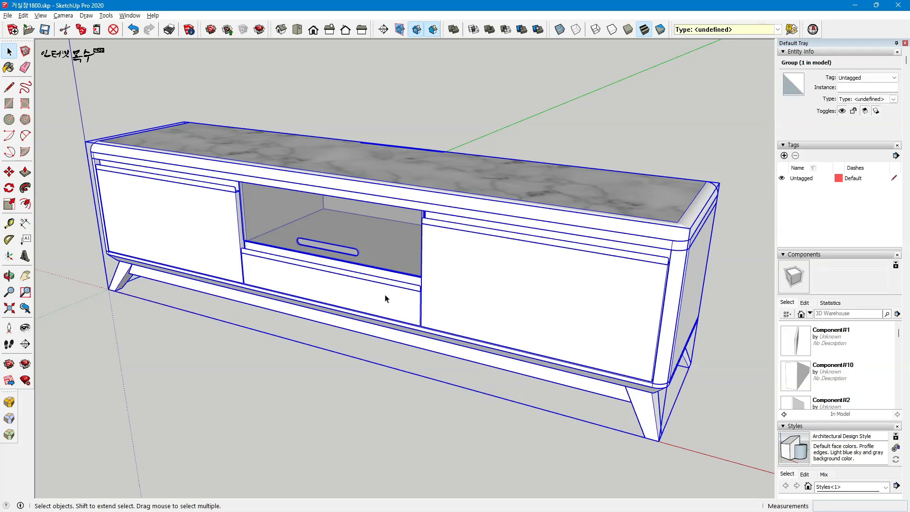
scroll(278, 274, "down", 5)
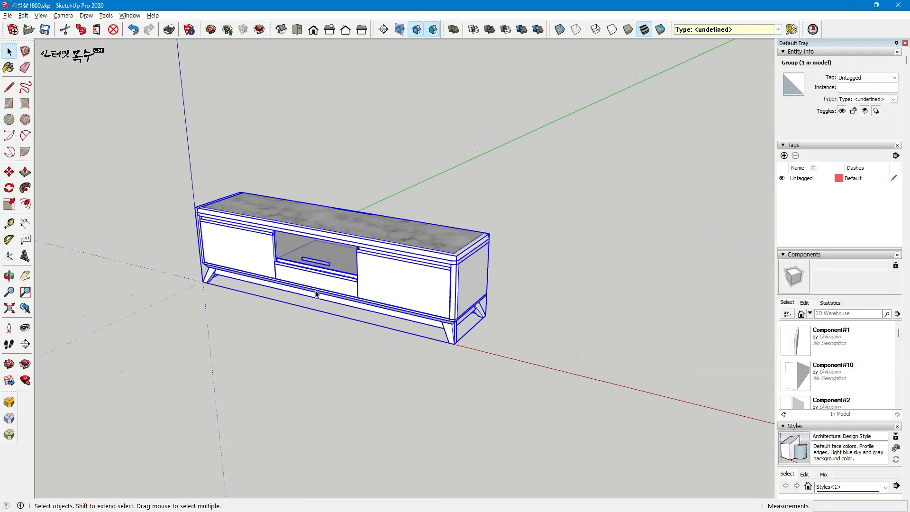
scroll(316, 294, "down", 2)
middle_click_drag(318, 324, 411, 274)
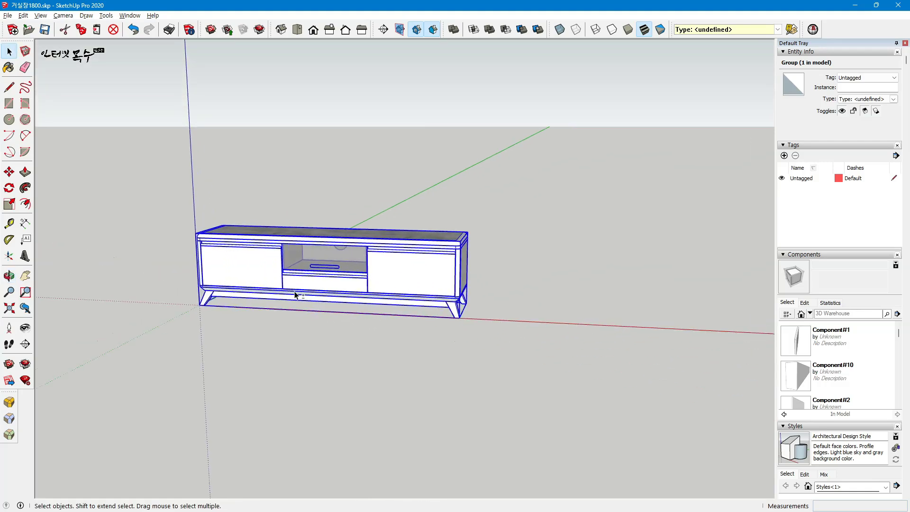
middle_click_drag(290, 297, 414, 322, "shift")
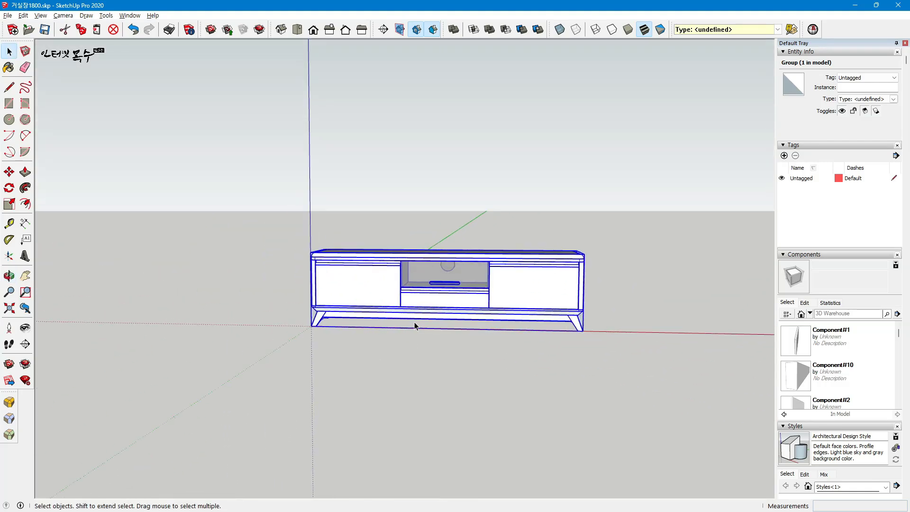
key("m")
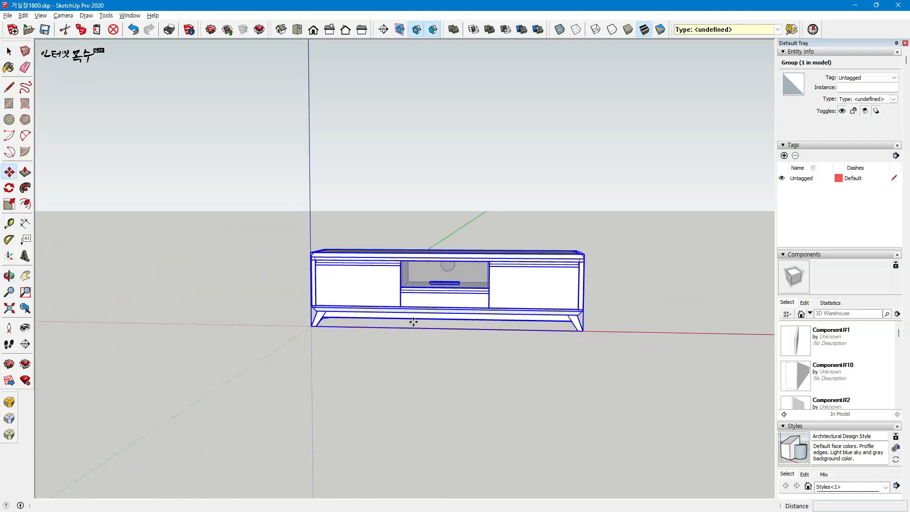
left_click(582, 330)
key("ctrl")
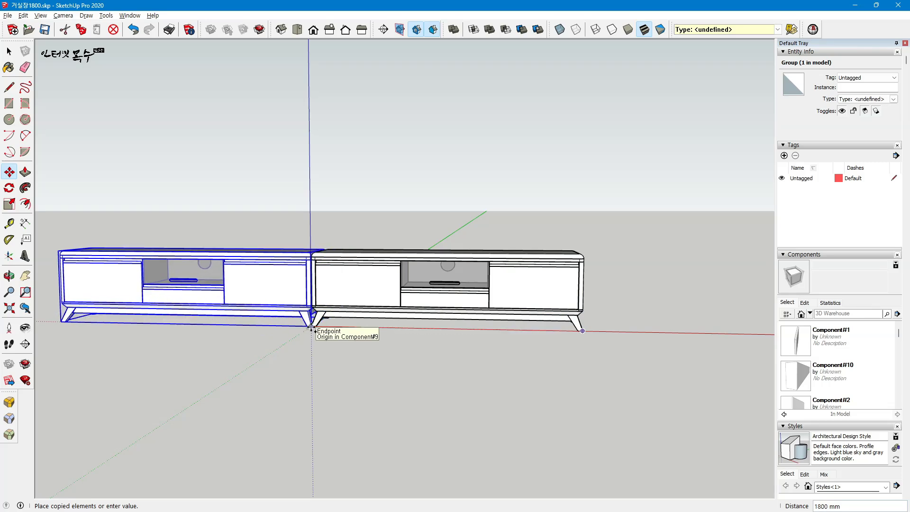
left_click(317, 331)
scroll(292, 335, "down", 1)
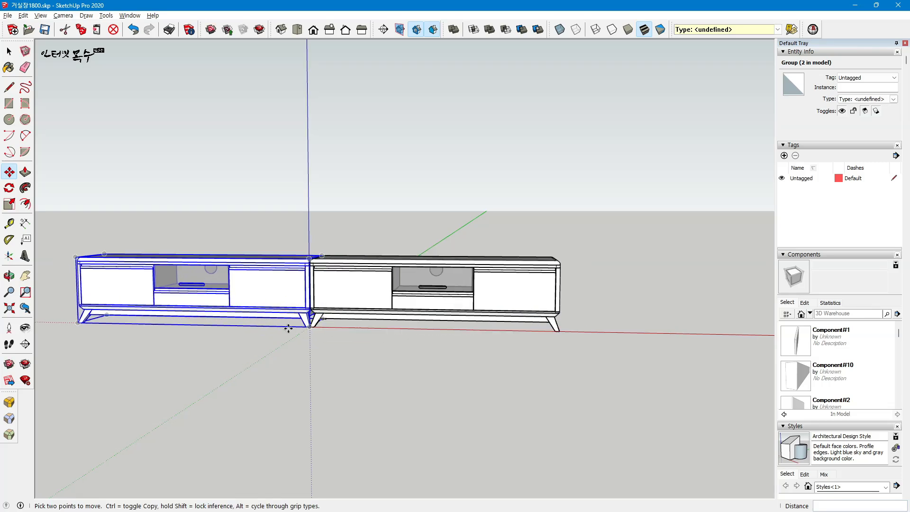
Step: Rotate the copied cabinet 90 degrees in the horizontal plane about its top front corner next to the original
middle_click_drag(392, 242, 316, 354)
scroll(260, 257, "up", 3)
middle_click_drag(373, 251, 331, 318)
scroll(287, 255, "up", 2)
middle_click_drag(349, 213, 316, 261)
key("q")
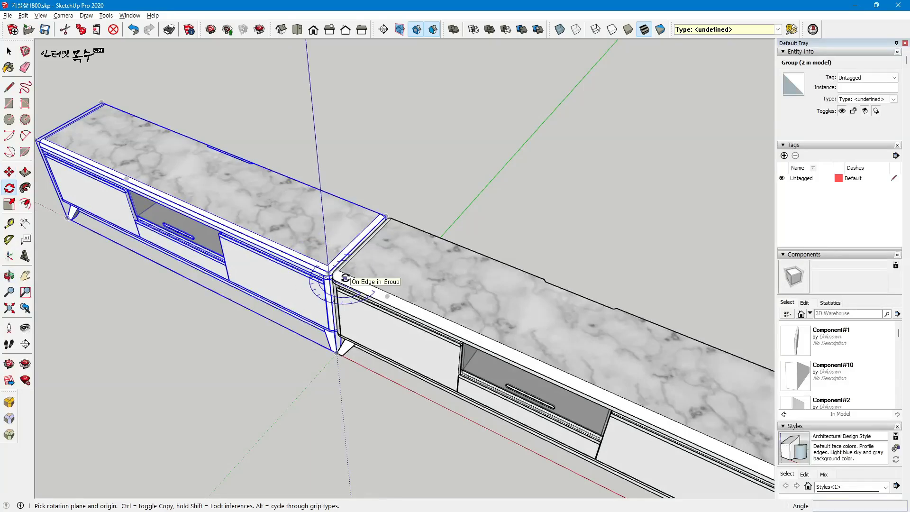
scroll(309, 273, "up", 1)
scroll(308, 273, "up", 2)
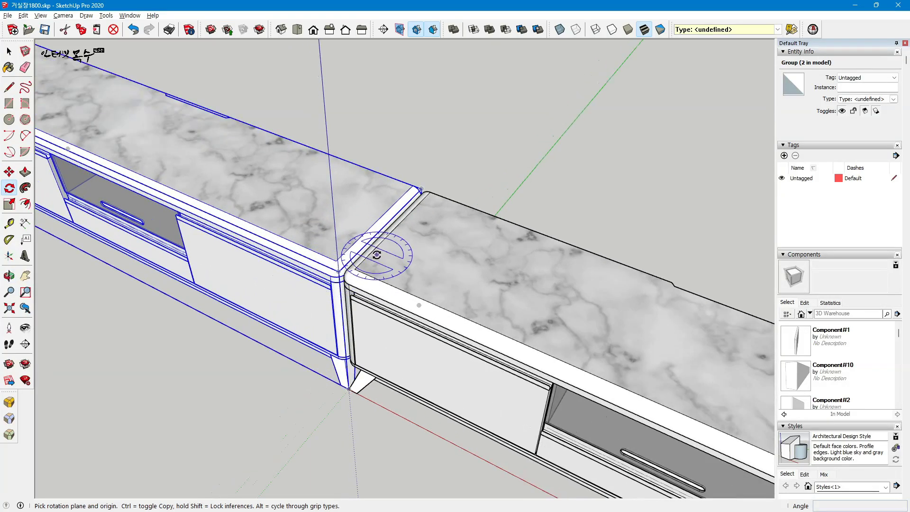
scroll(344, 262, "up", 2)
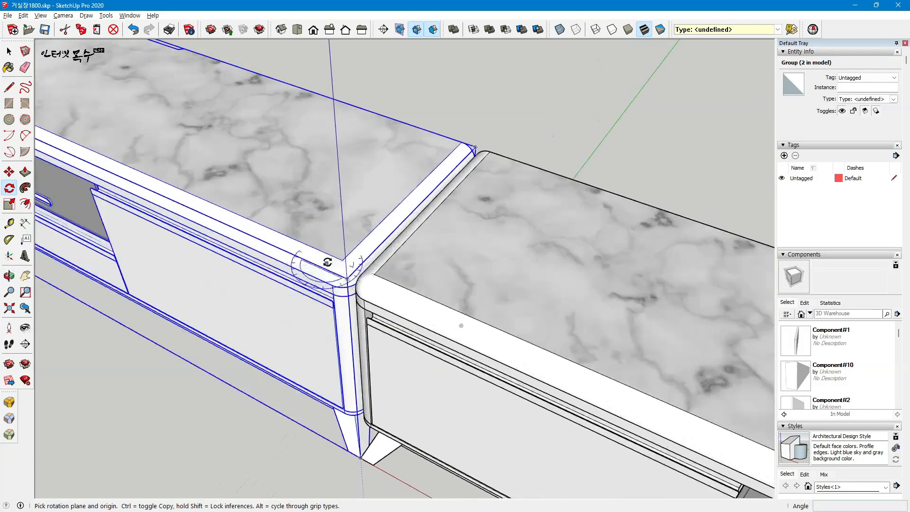
left_click(349, 279)
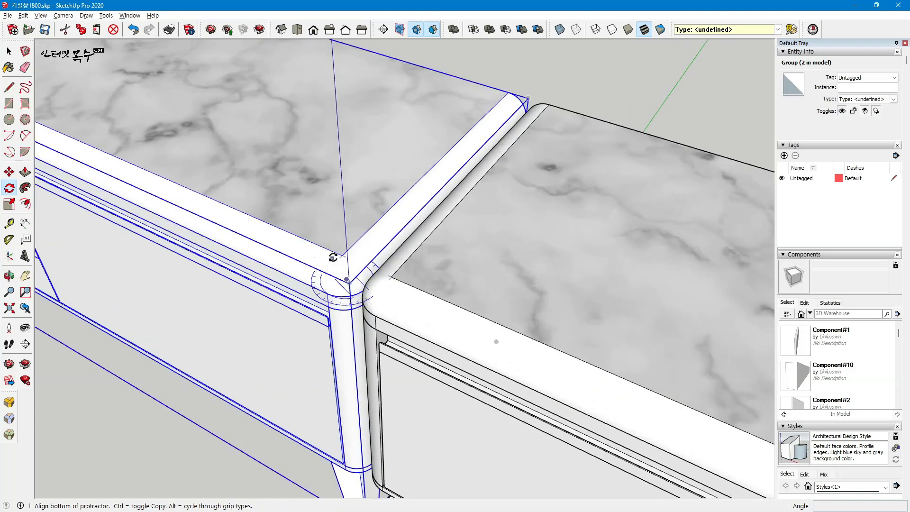
scroll(274, 240, "down", 2)
left_click(227, 223)
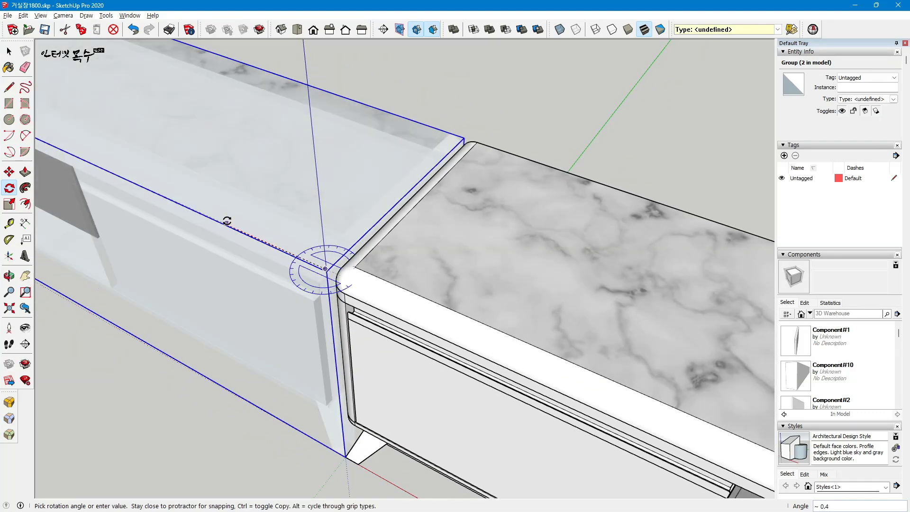
left_click(406, 191)
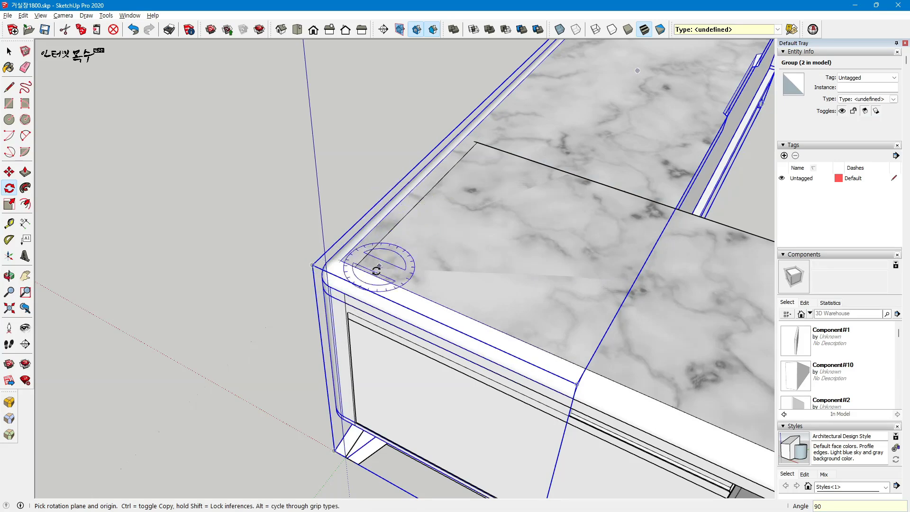
Step: Move the rotated copy out of the original along the red axis and snap its bottom front corner to the origin
scroll(436, 346, "down", 2)
key("m")
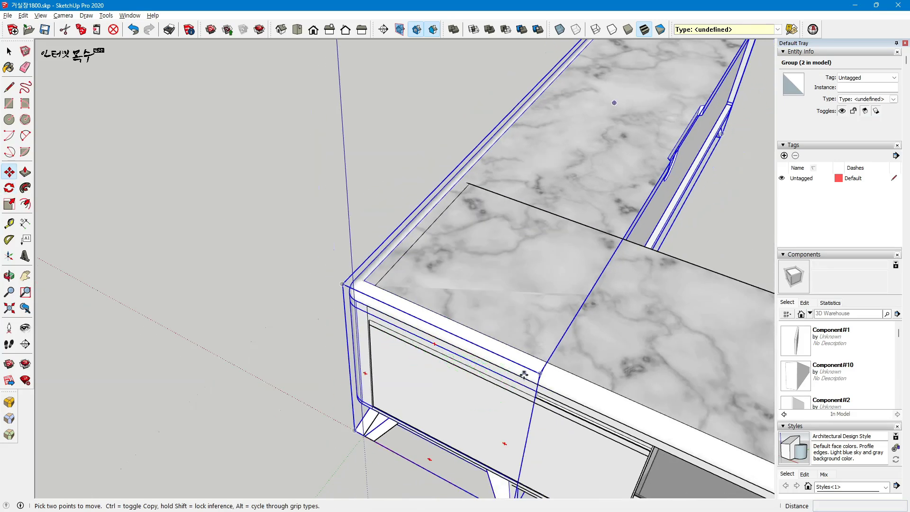
left_click(540, 375)
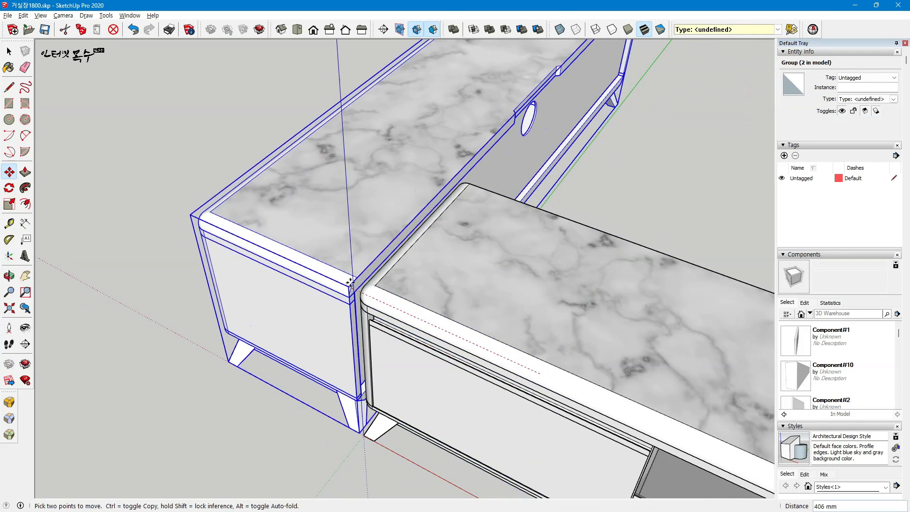
left_click(344, 285)
middle_click_drag(366, 347, 484, 352)
scroll(484, 353, "up", 4)
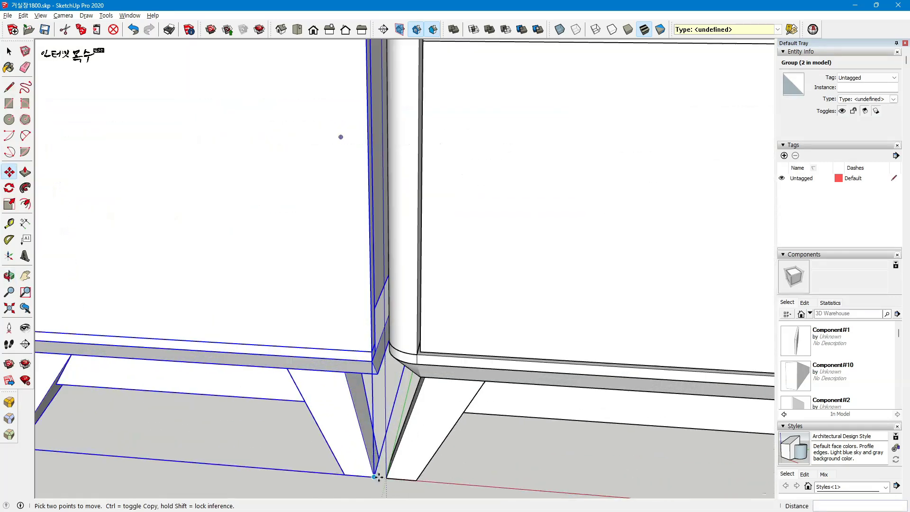
left_click(373, 476)
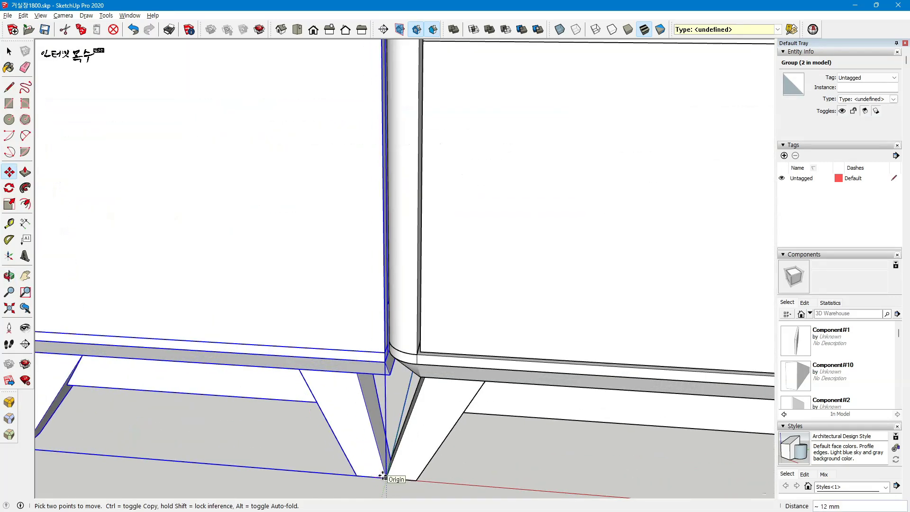
left_click(386, 478)
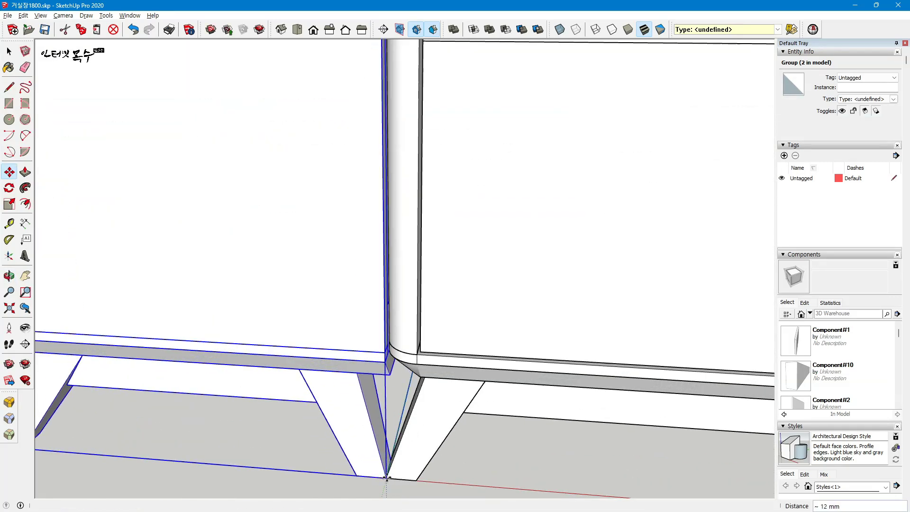
Step: Move the rotated copy 500 mm away from the original cabinet along the red axis
scroll(464, 447, "down", 4)
middle_click_drag(463, 447, 471, 361)
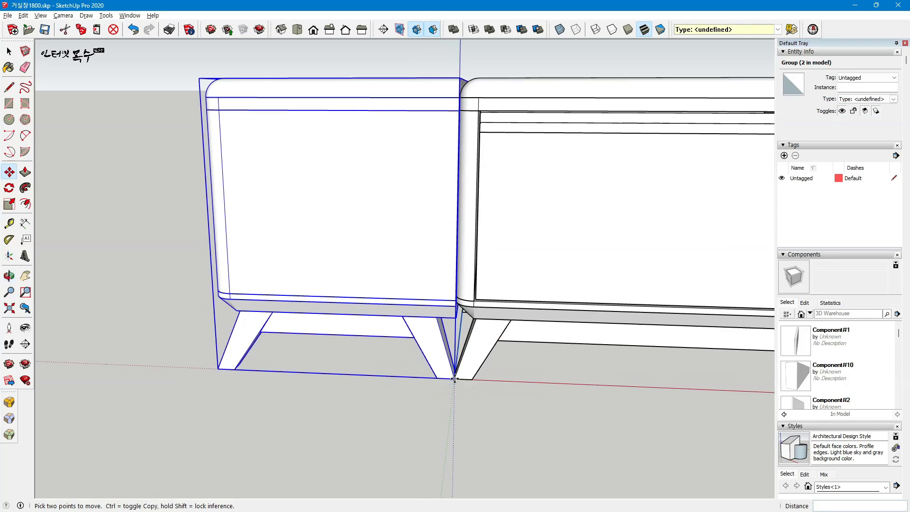
left_click(454, 379)
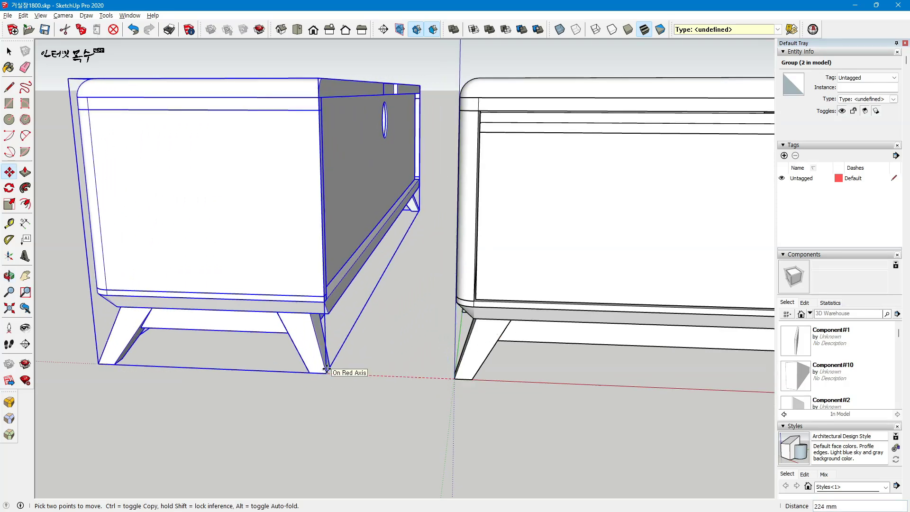
type("500")
key("Return")
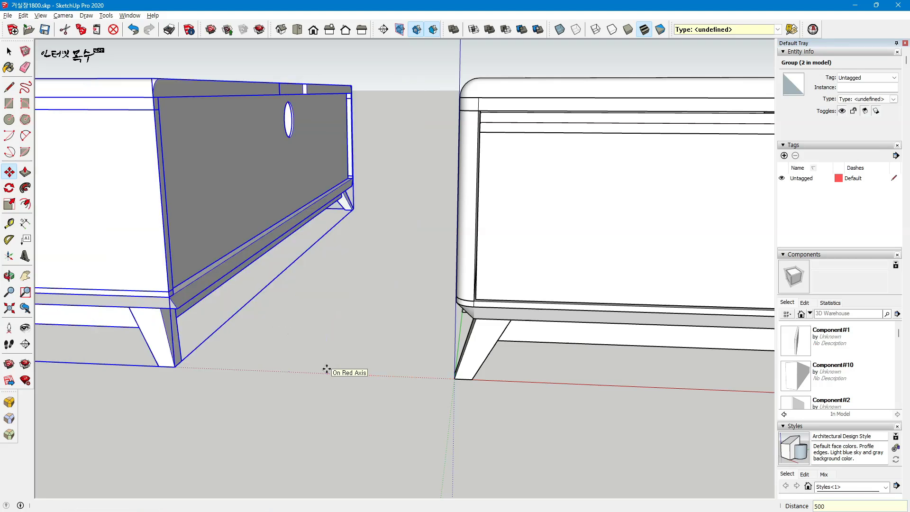
scroll(361, 374, "down", 6)
middle_click_drag(362, 378, 373, 301)
middle_click_drag(326, 339, 376, 368)
middle_click_drag(525, 366, 492, 382)
Step: Select the original cabinet and copy it 1800 mm along the red axis, placing the copy against the original's right end
key("space")
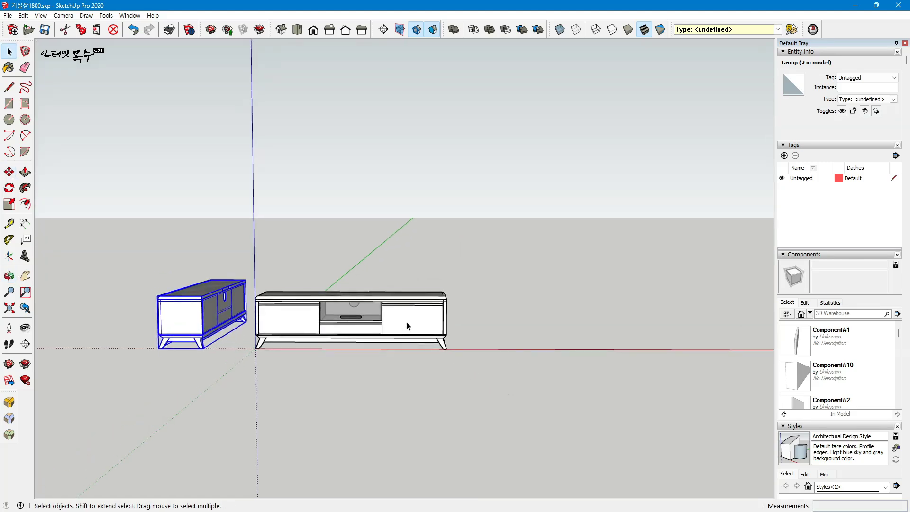
left_click(407, 326)
scroll(372, 360, "up", 1)
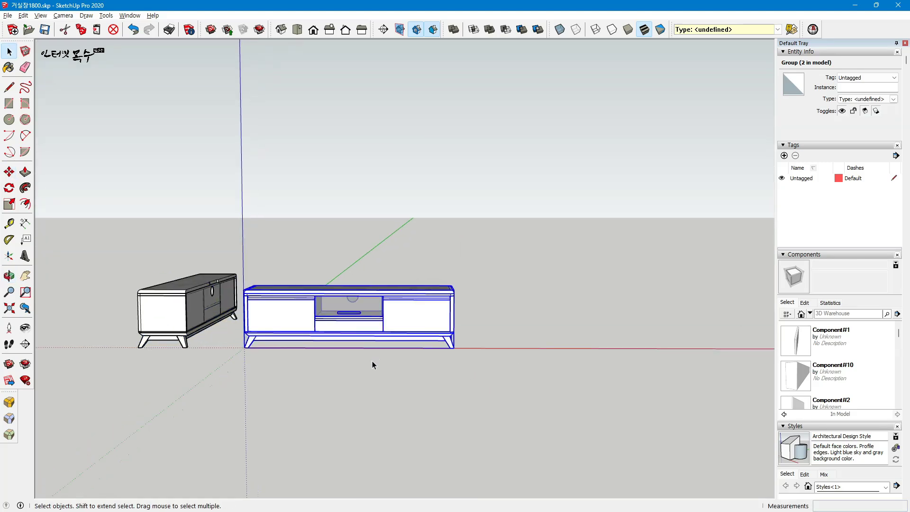
scroll(372, 360, "down", 1)
key("m")
scroll(250, 348, "up", 3)
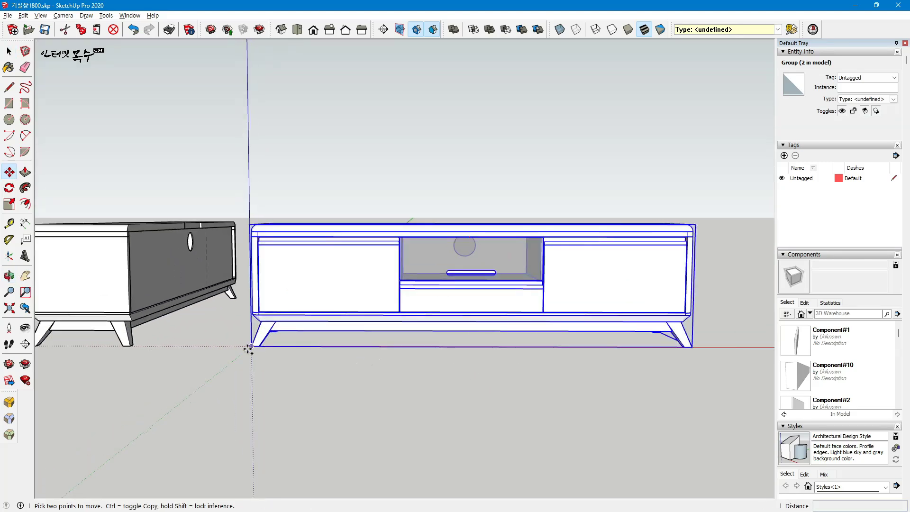
left_click(251, 346)
key("ctrl")
left_click(689, 347)
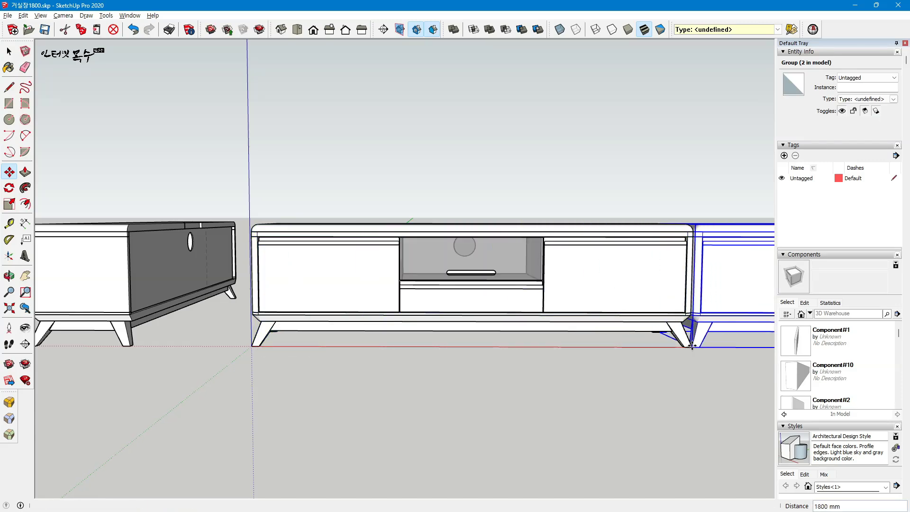
Step: Rotate the new copy 90 degrees in the horizontal plane about the top front corner it shares with the original cabinet
scroll(692, 353, "down", 3)
middle_click_drag(692, 353, 434, 371)
key("q")
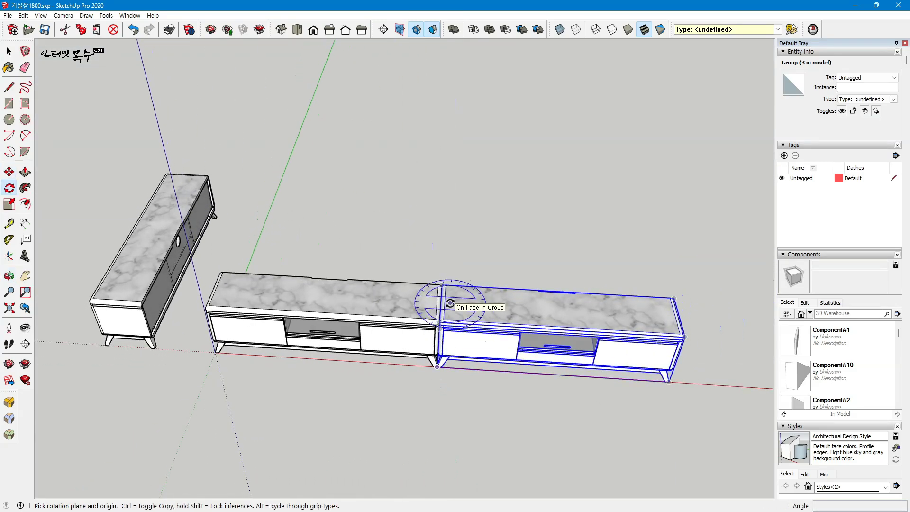
scroll(438, 325, "up", 6)
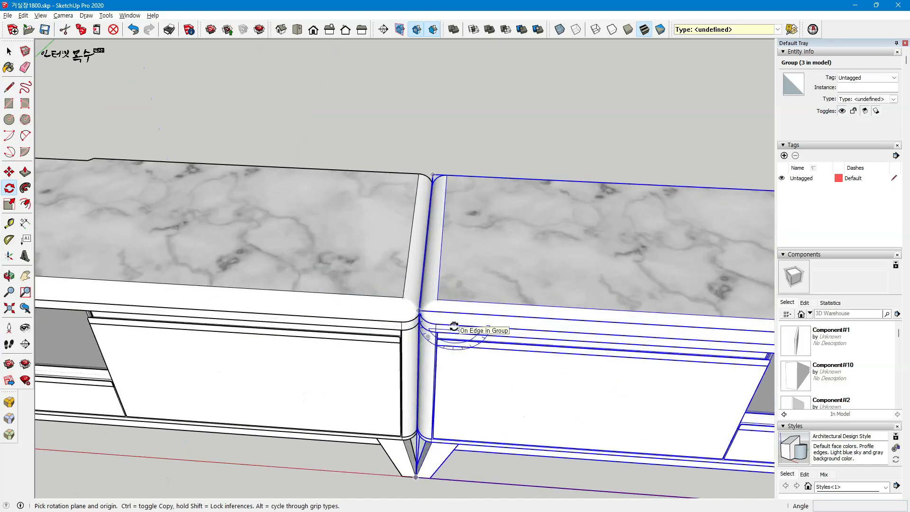
left_click(421, 311)
left_click(503, 316)
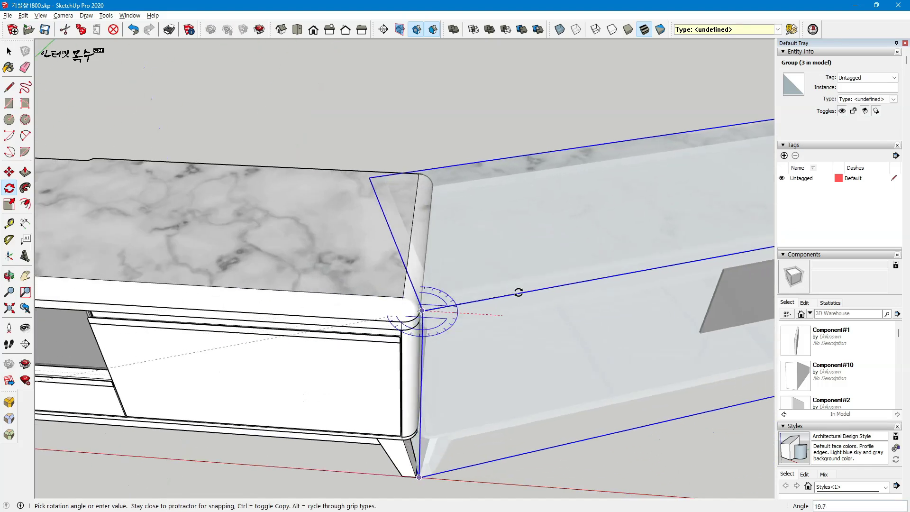
left_click(509, 213)
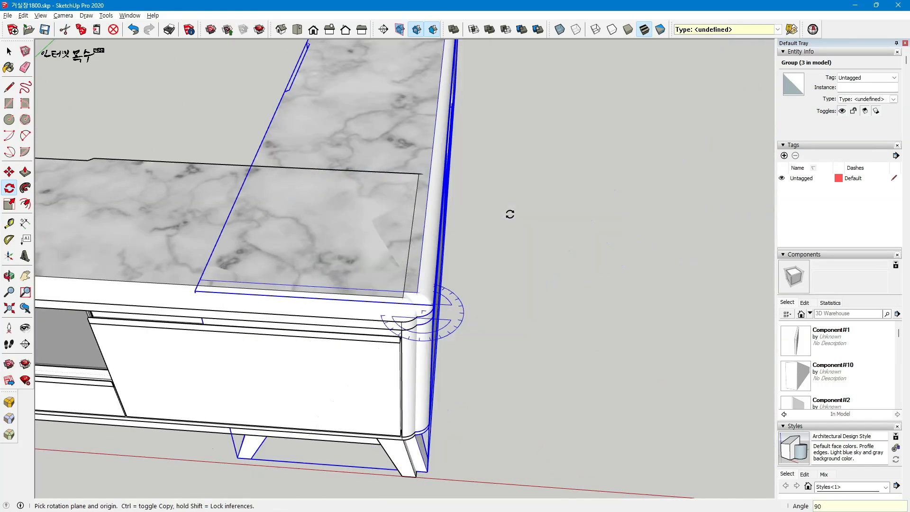
Step: Move the rotated copy by its bottom front corner and snap it to the original cabinet's right front bottom corner
key("m")
middle_click_drag(428, 470, 547, 254)
scroll(520, 349, "up", 3)
scroll(456, 333, "up", 1)
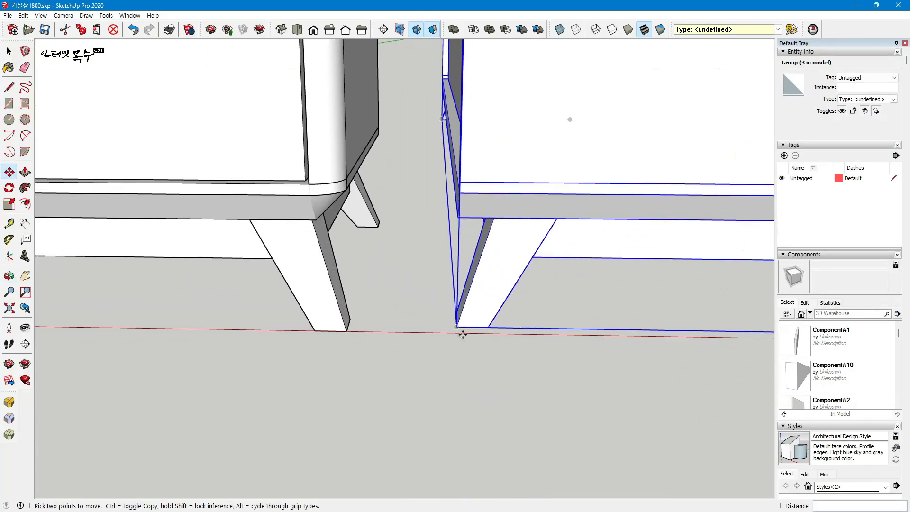
left_click(456, 326)
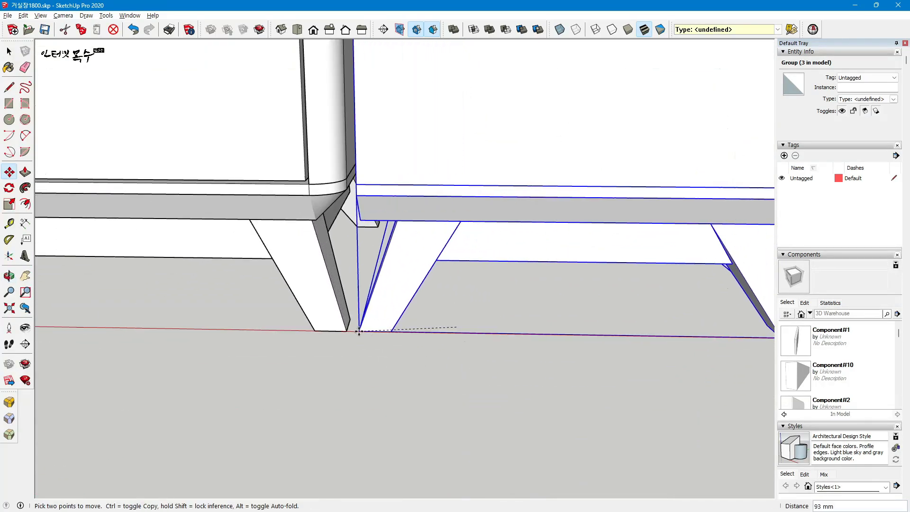
left_click(347, 330)
Step: Move the rotated copy 500 mm away from the original's right end along the red axis
left_click(348, 330)
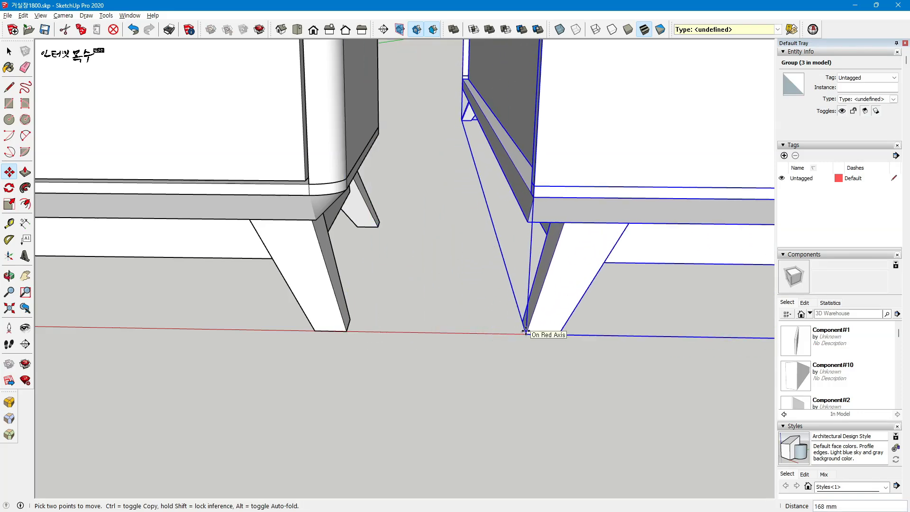
type("500")
key("Return")
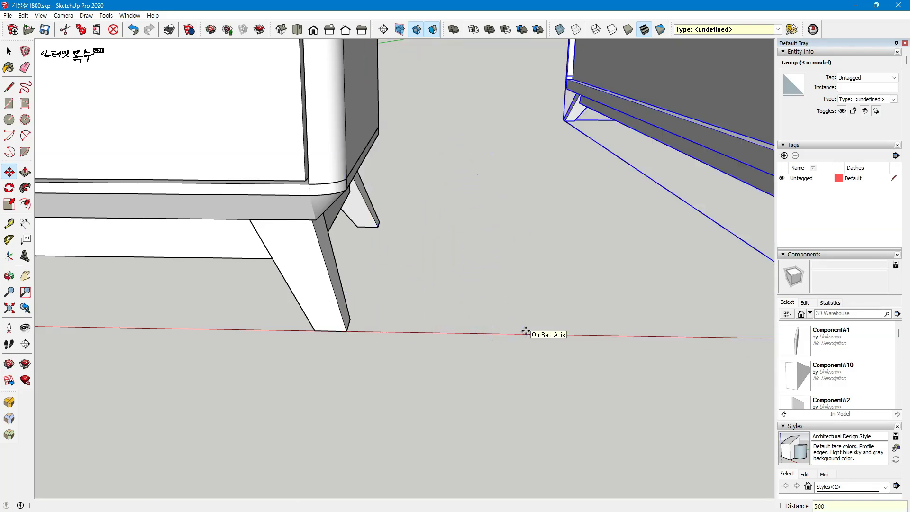
Step: Copy the original cabinet 2720 mm along the red axis, snapping it to the outer front bottom corner of the right-hand rotated copy
scroll(524, 330, "down", 5)
middle_click_drag(525, 329, 93, 260)
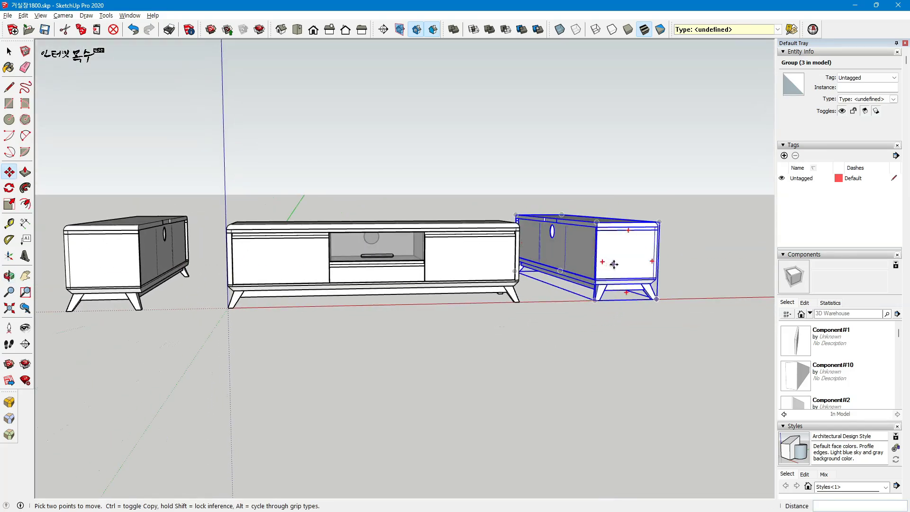
scroll(534, 341, "down", 1)
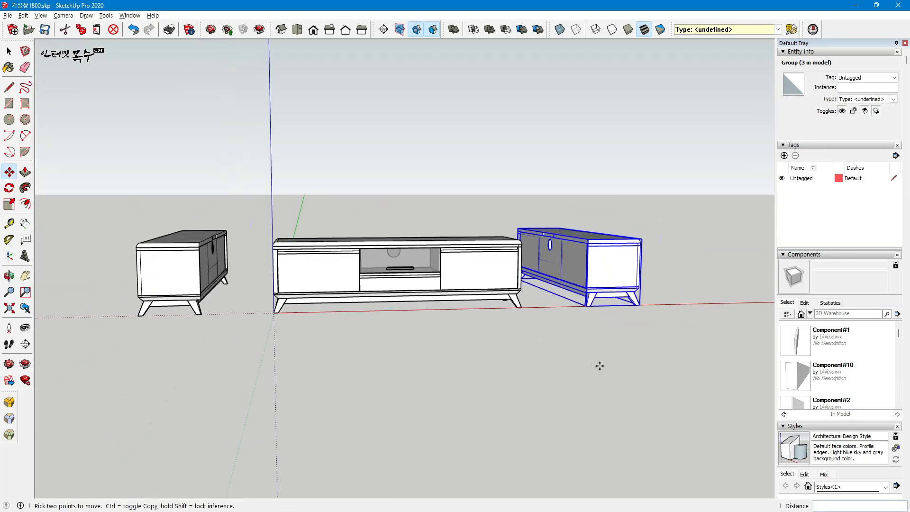
middle_click_drag(599, 365, 465, 372)
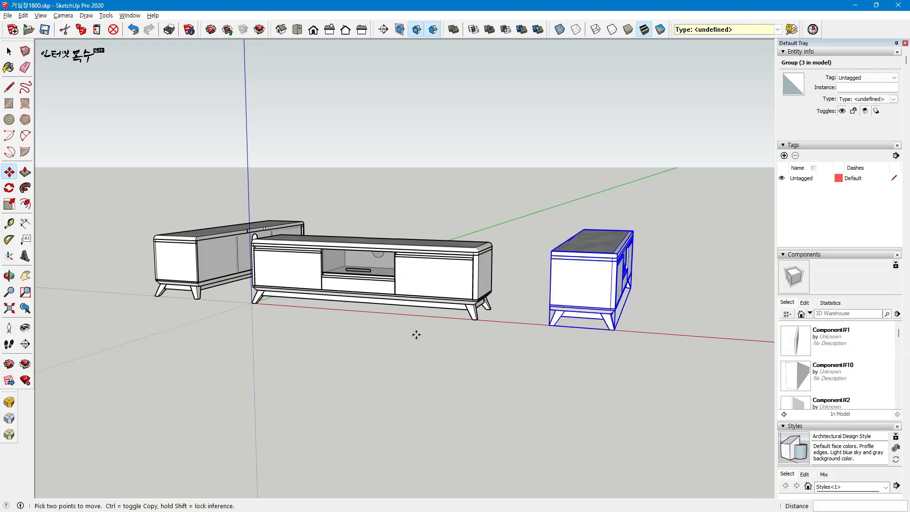
key("space")
left_click(424, 281)
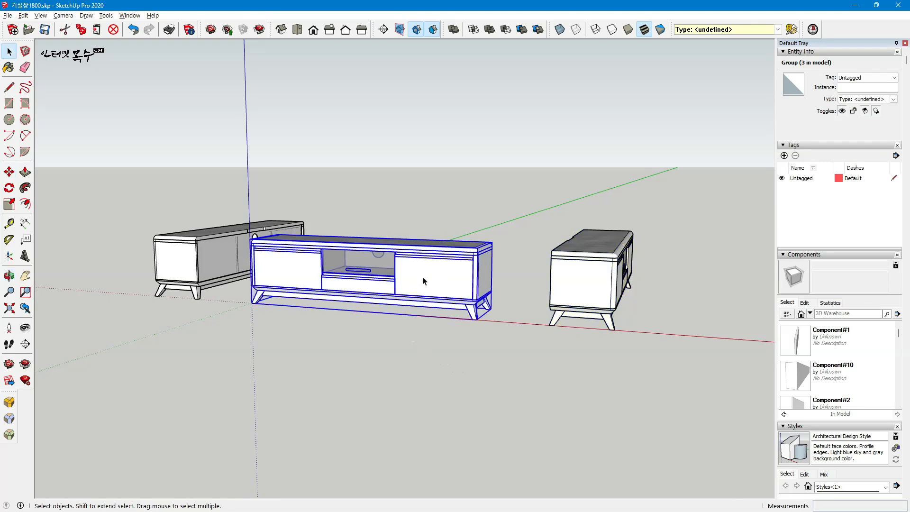
key("m")
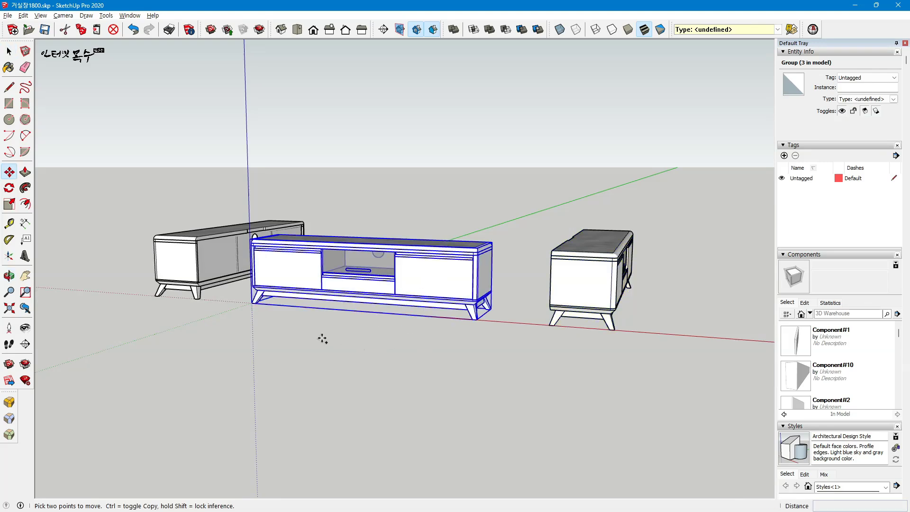
left_click(252, 304)
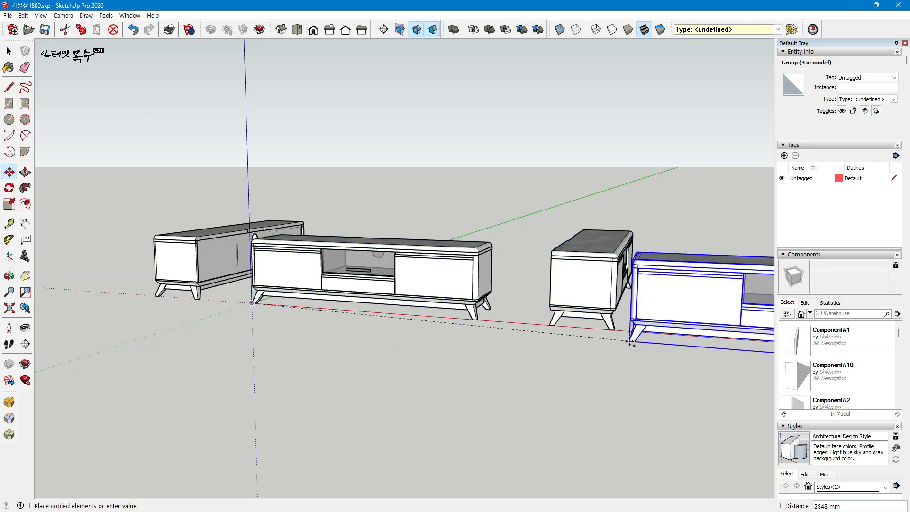
scroll(632, 333, "up", 2)
left_click(609, 328)
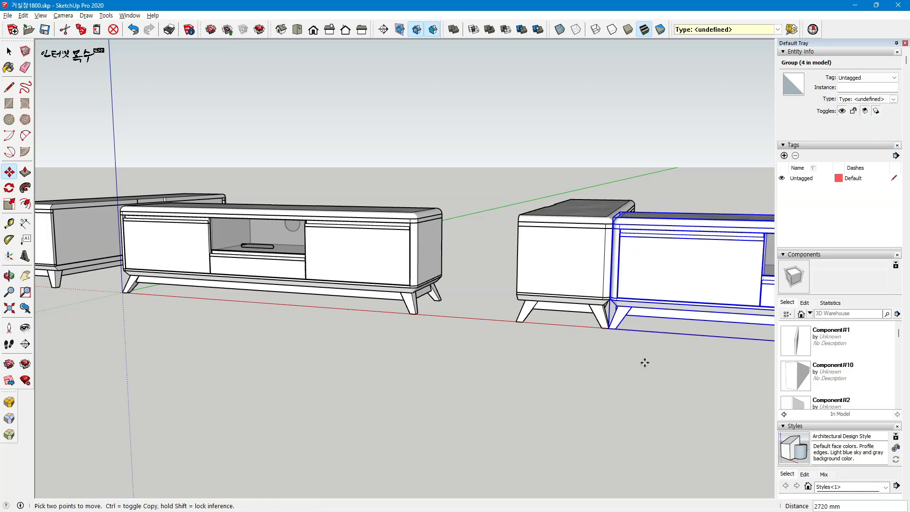
Step: Move the newest copy 500 mm away from the right-hand rotated cabinet along the red axis
middle_click_drag(662, 341, 405, 389)
key("m")
left_click(276, 345)
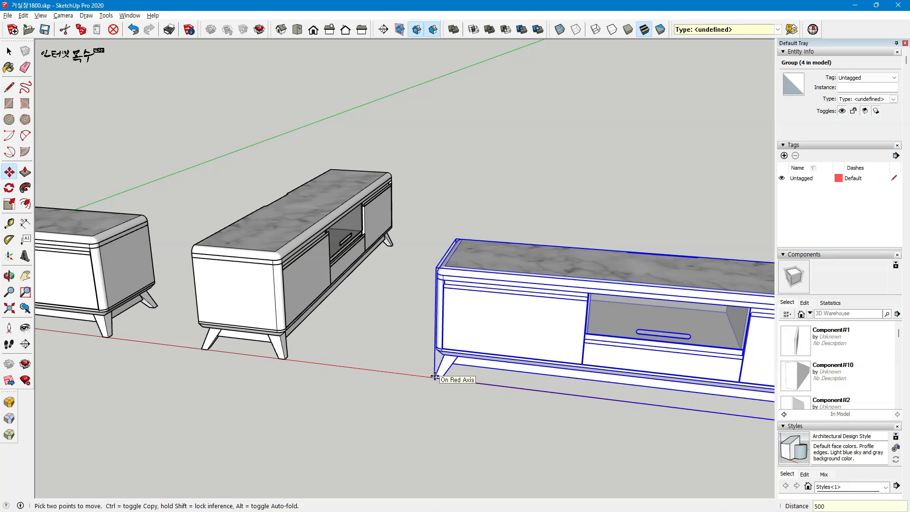
key("Return")
Step: Flip the far-right cabinet copy along the group's green axis so its back faces the front
scroll(498, 377, "down", 4)
middle_click_drag(582, 418, 537, 354)
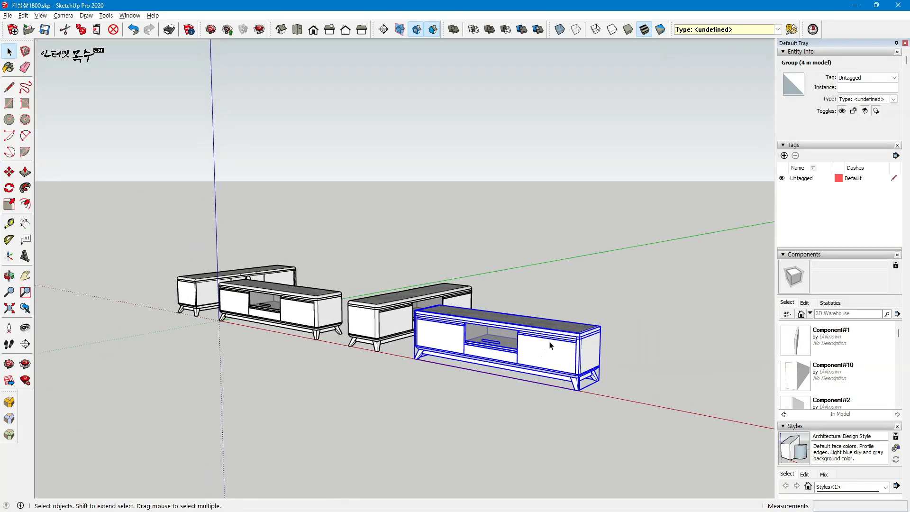
right_click(550, 345)
mouse_move(592, 496)
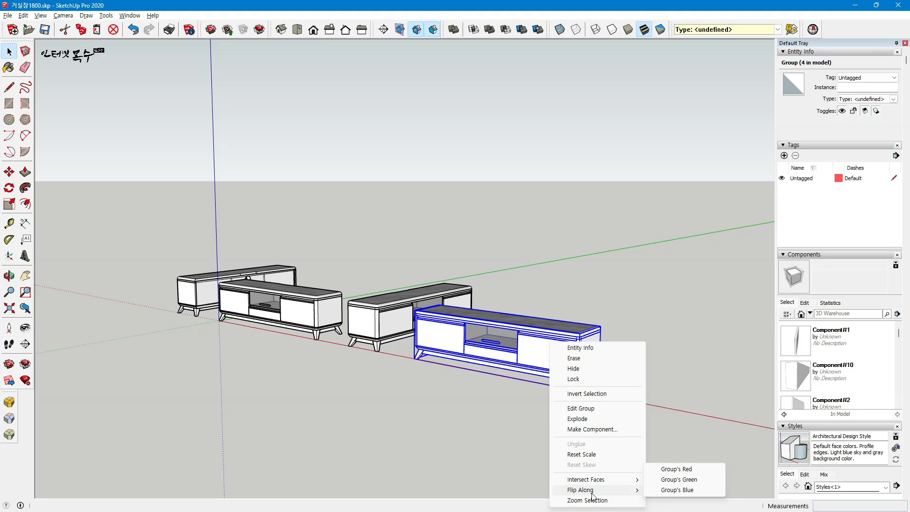
left_click(679, 479)
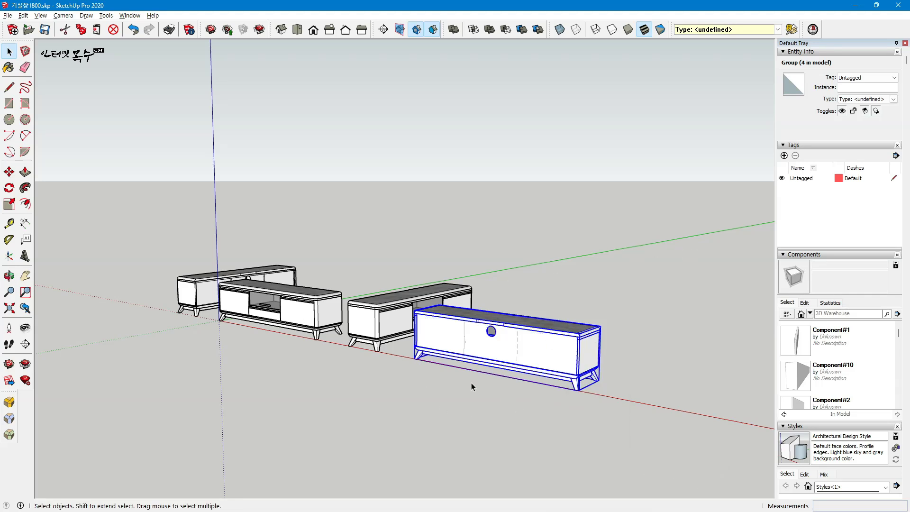
middle_click_drag(482, 409, 531, 330)
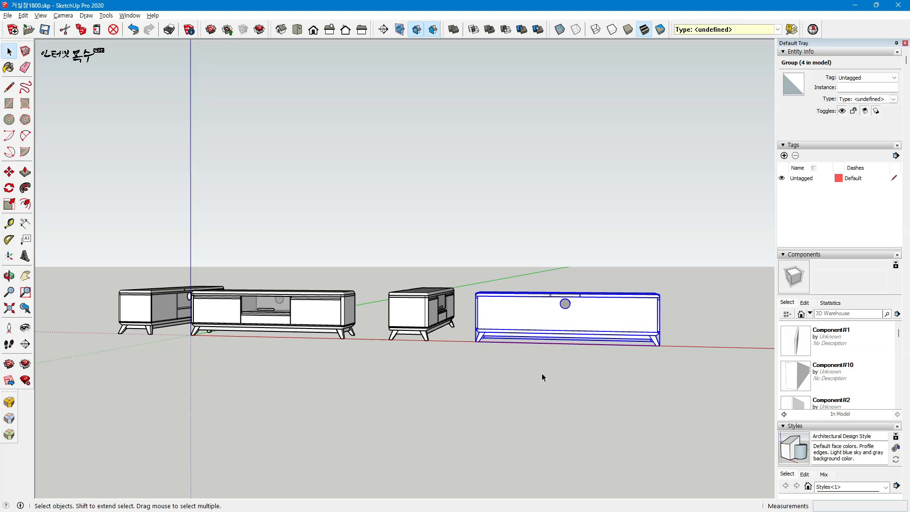
middle_click_drag(542, 375, 474, 406)
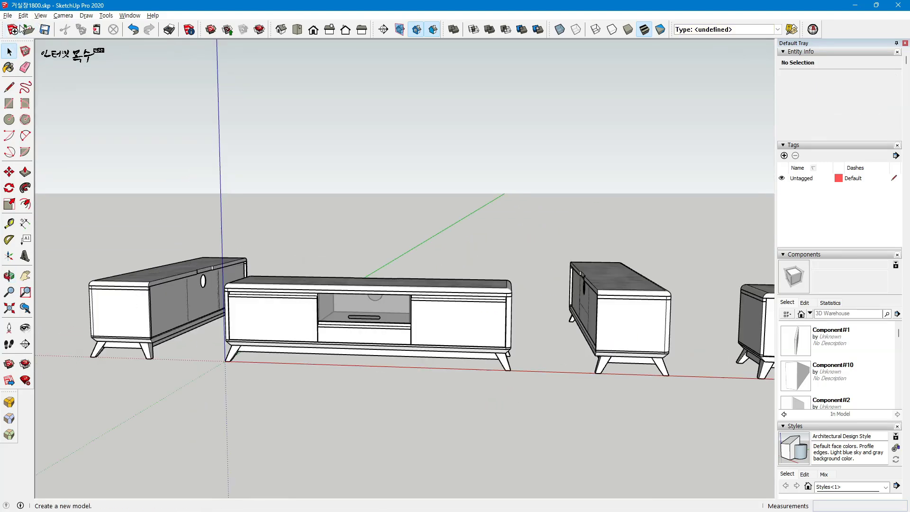
Step: Unhide all hidden objects in the model
left_click(24, 15)
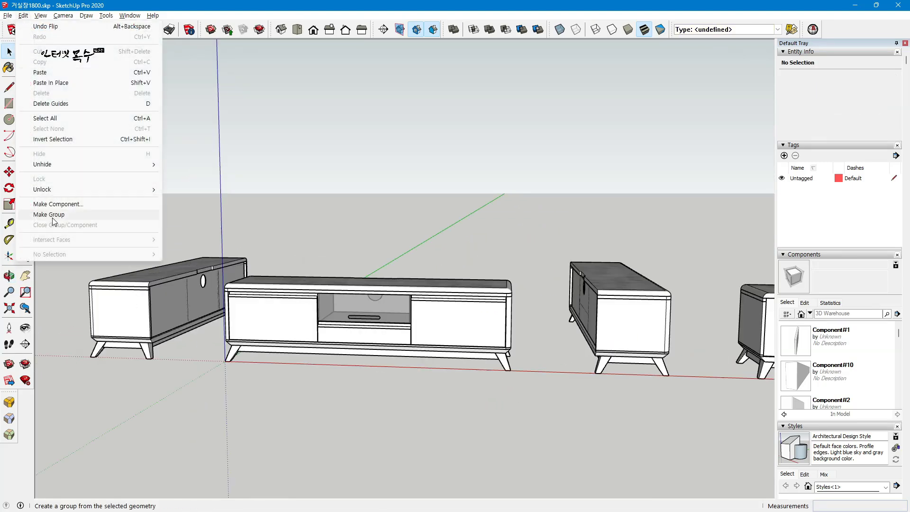
mouse_move(56, 169)
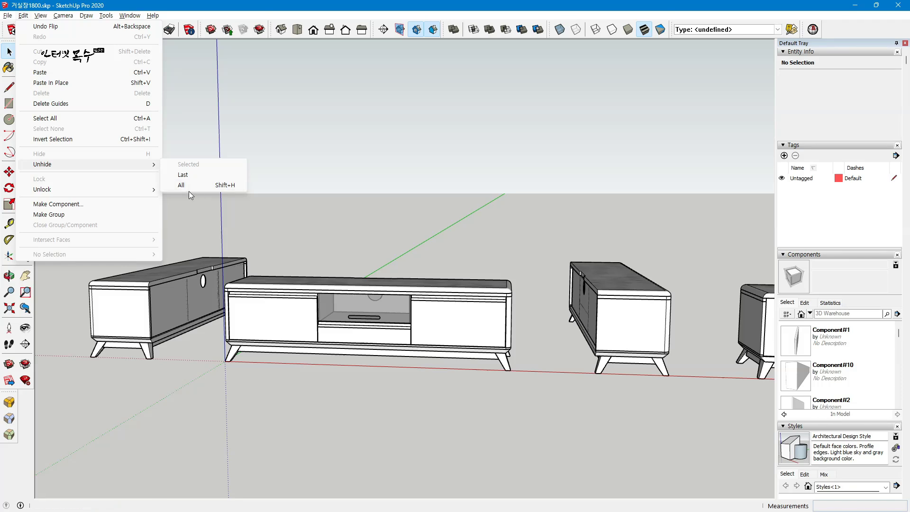
left_click(227, 186)
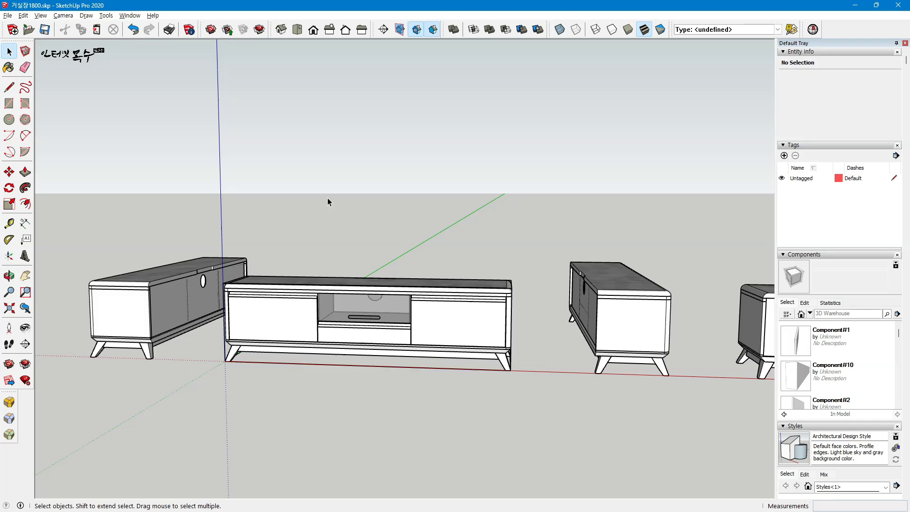
Step: Select the original cabinet and copy it about 500 mm up the blue axis, placing the copy directly on top
left_click(274, 362)
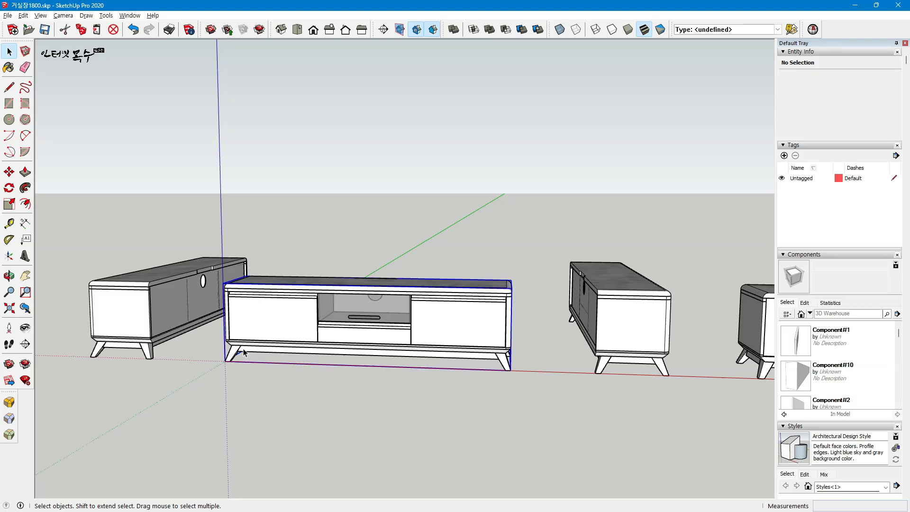
middle_click_drag(494, 423, 426, 431)
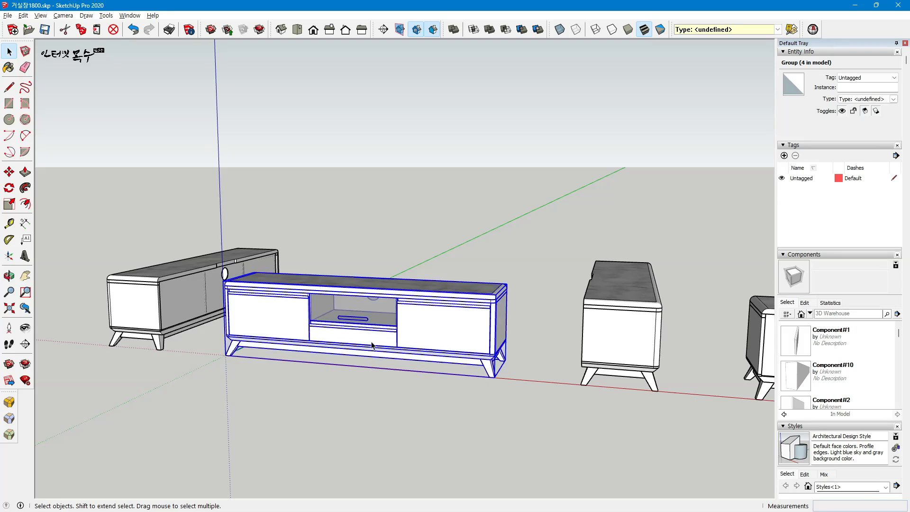
key("m")
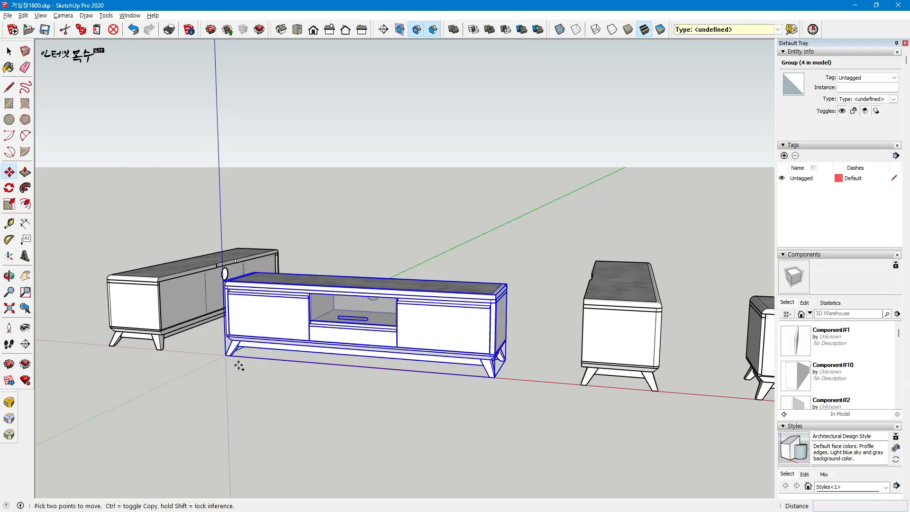
left_click(225, 355)
key("ctrl")
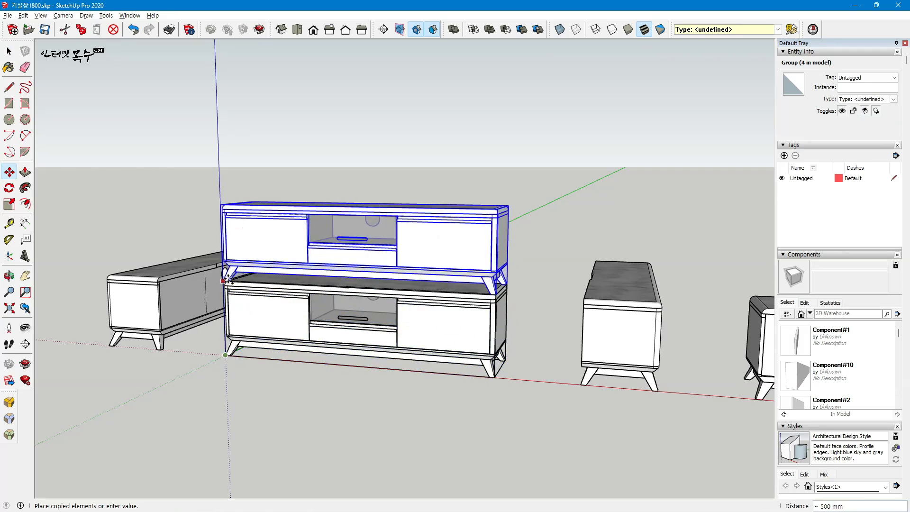
left_click(227, 281)
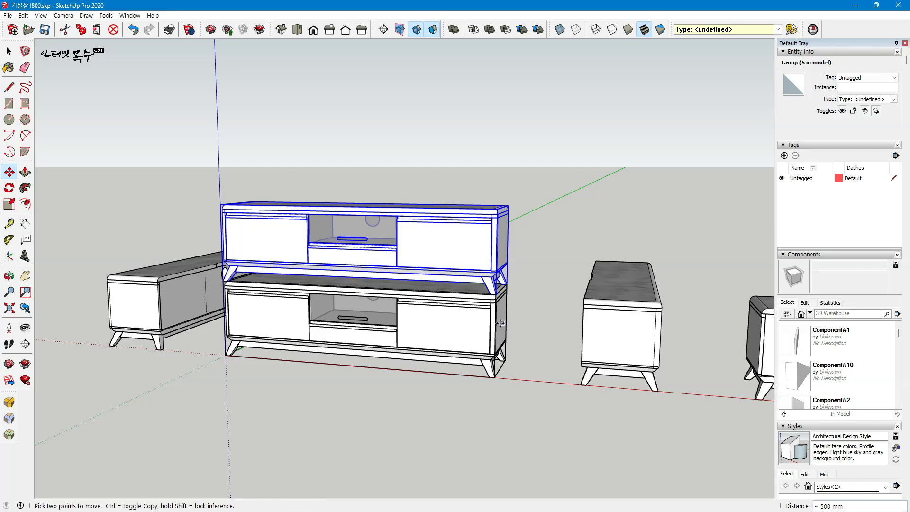
Step: Rotate the upper cabinet copy 90 degrees forward about its bottom front corner so its top faces the front
middle_click_drag(518, 329, 386, 315)
scroll(393, 323, "up", 2)
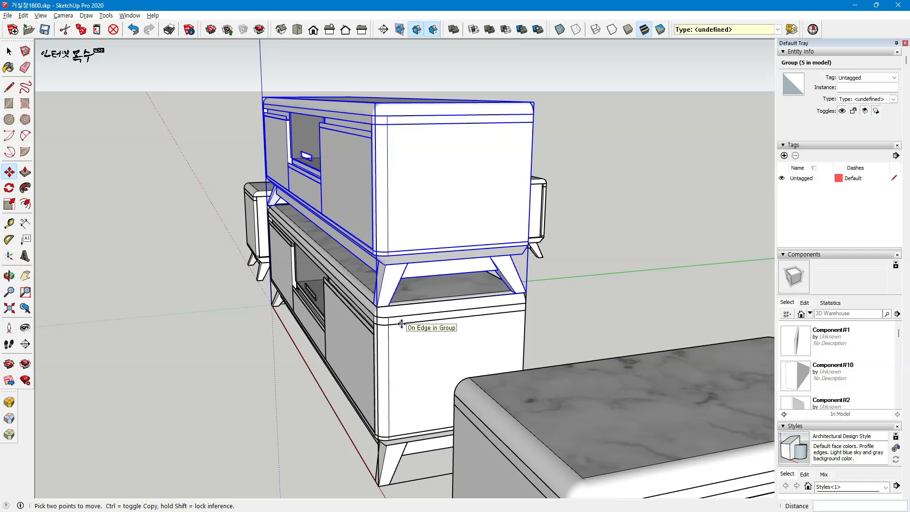
key("q")
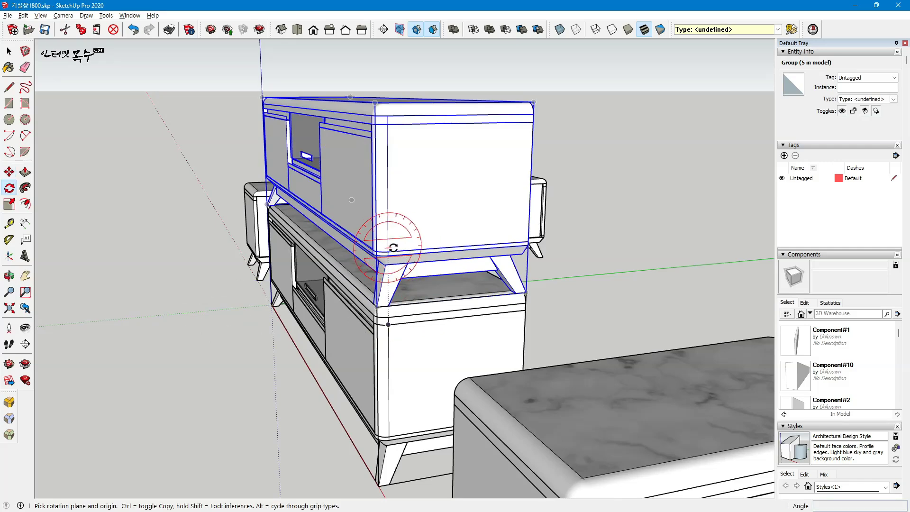
left_click(377, 307)
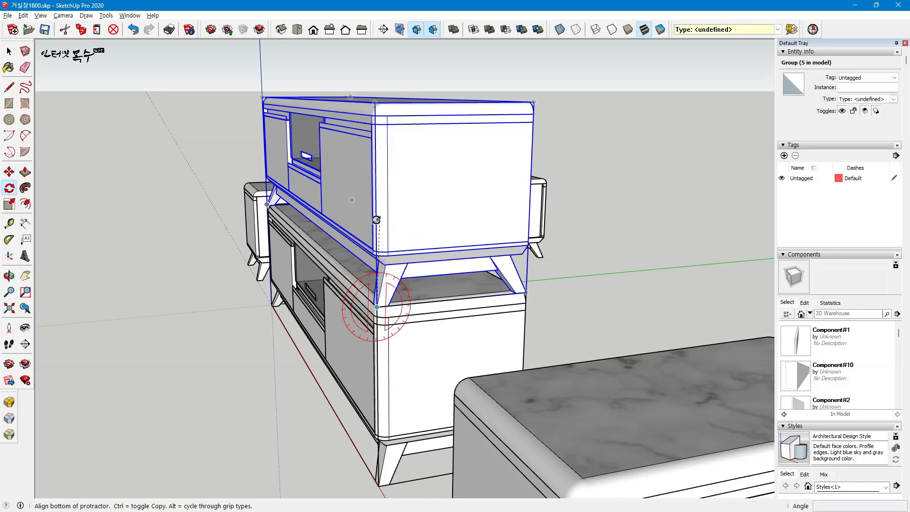
left_click(376, 219)
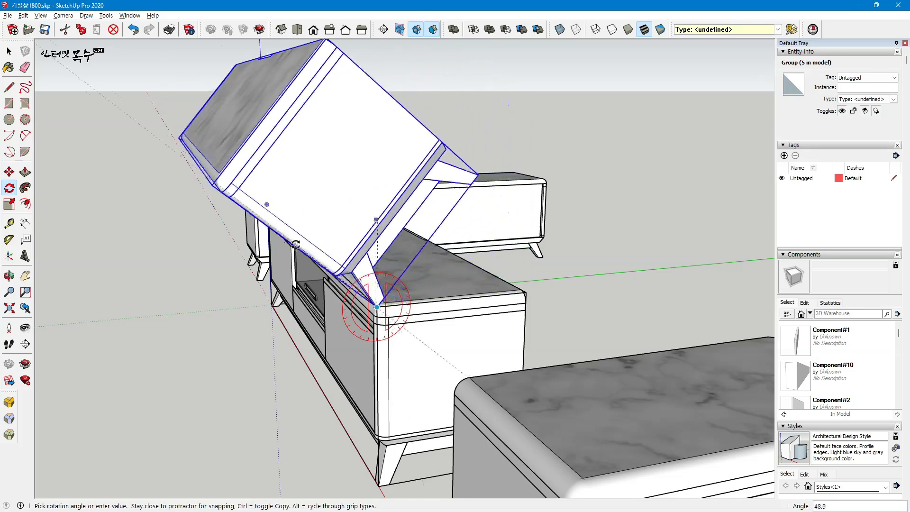
type("9")
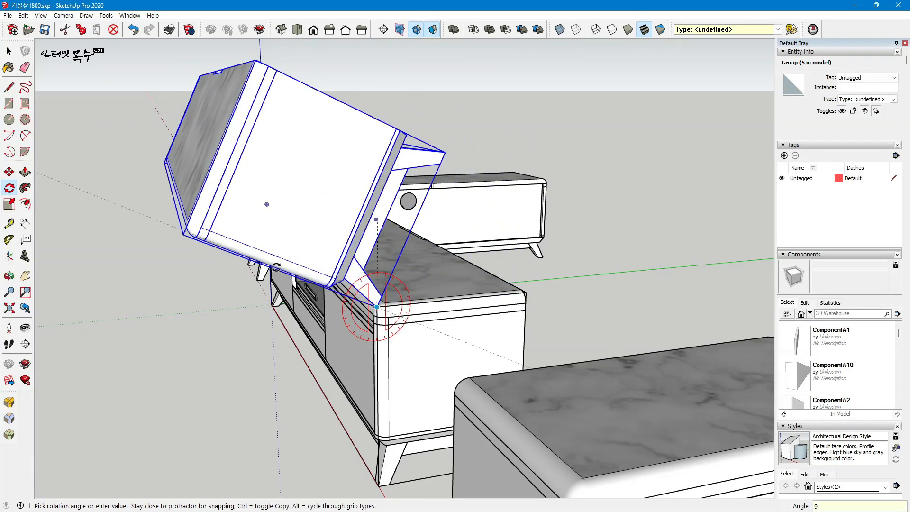
type("0")
key("Return")
key("m")
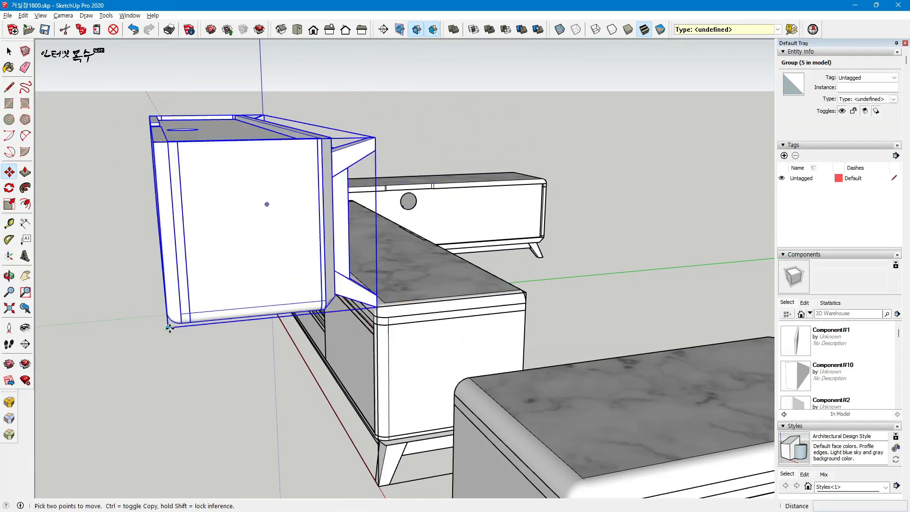
Step: Align the rotated upper copy's bottom front corner with the original cabinet's top front corner and raise it 500 mm along the blue axis
left_click(169, 328)
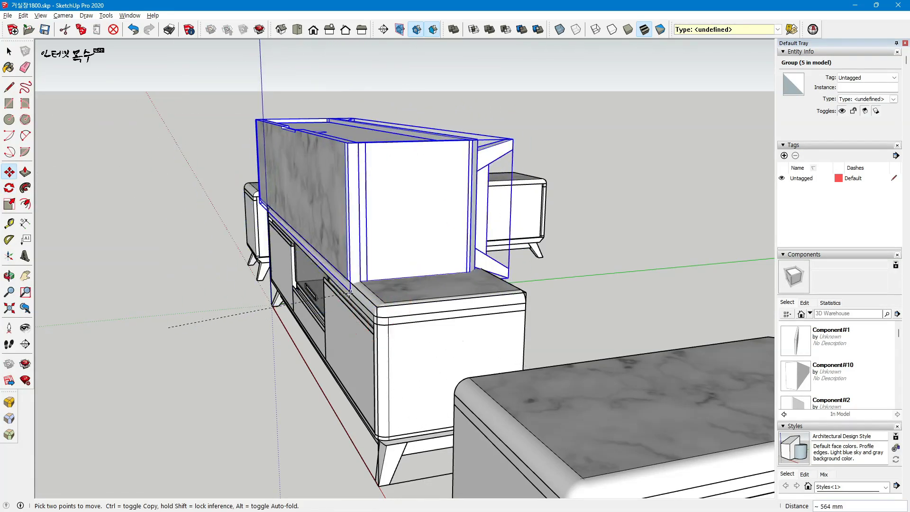
left_click(376, 307)
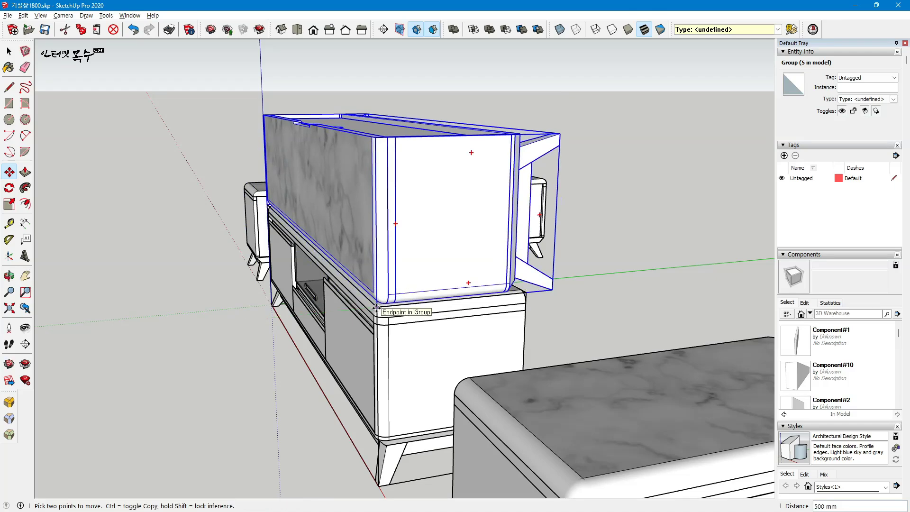
left_click(377, 307)
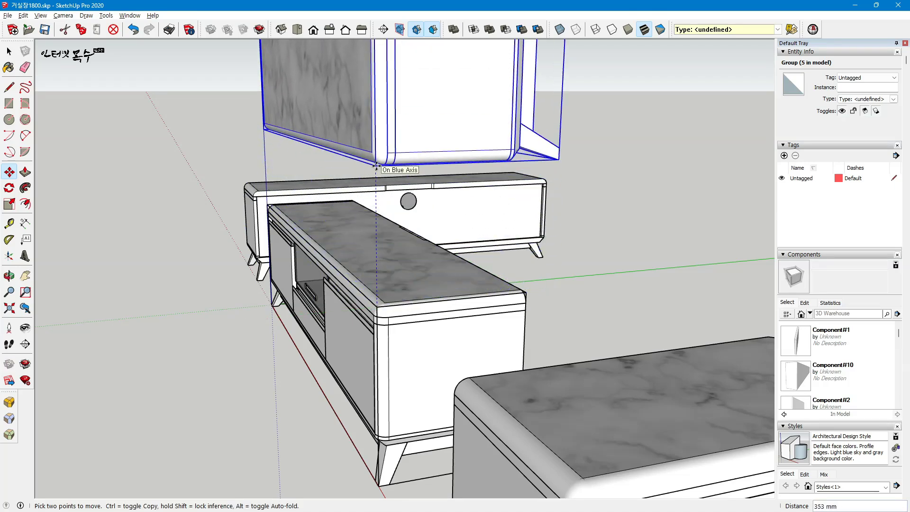
key("Return")
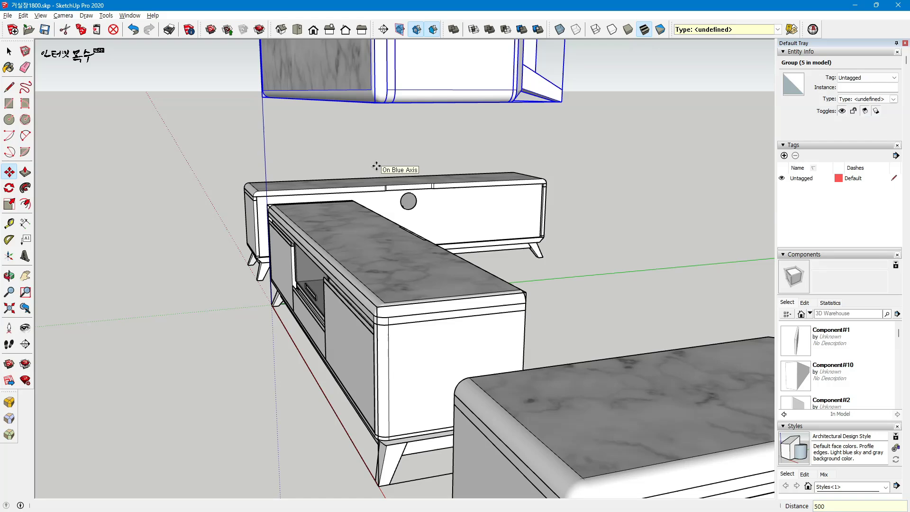
Step: Copy the original cabinet about 499 mm down the blue axis, placing the copy directly beneath it
middle_click_drag(437, 217, 414, 191)
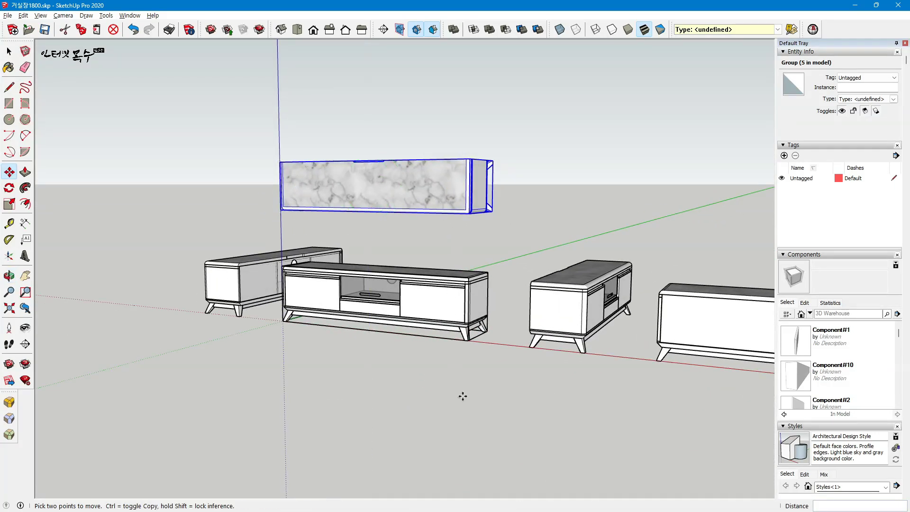
key("space")
left_click(455, 316)
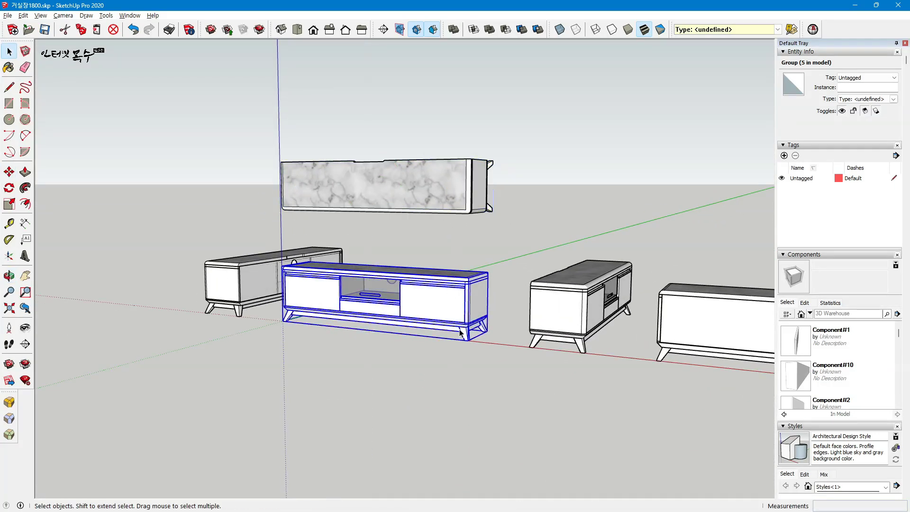
key("m")
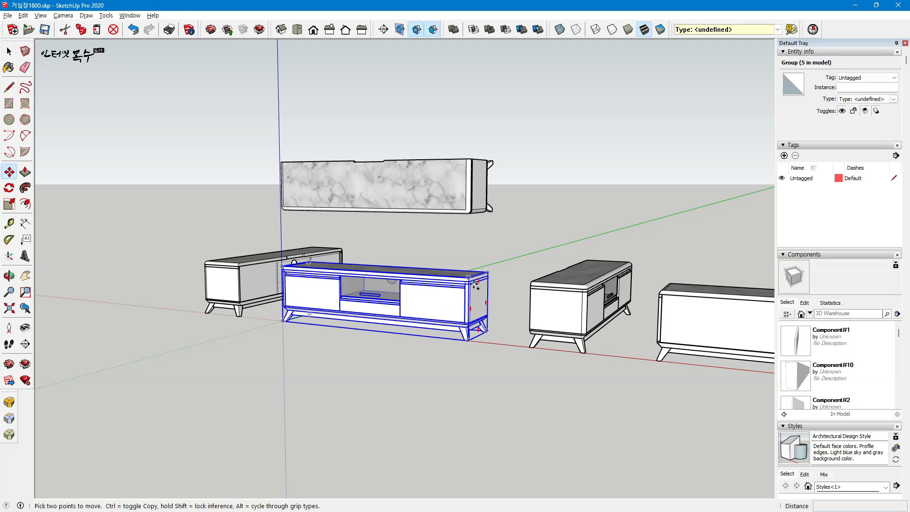
key("ctrl")
left_click(470, 276)
left_click(469, 338)
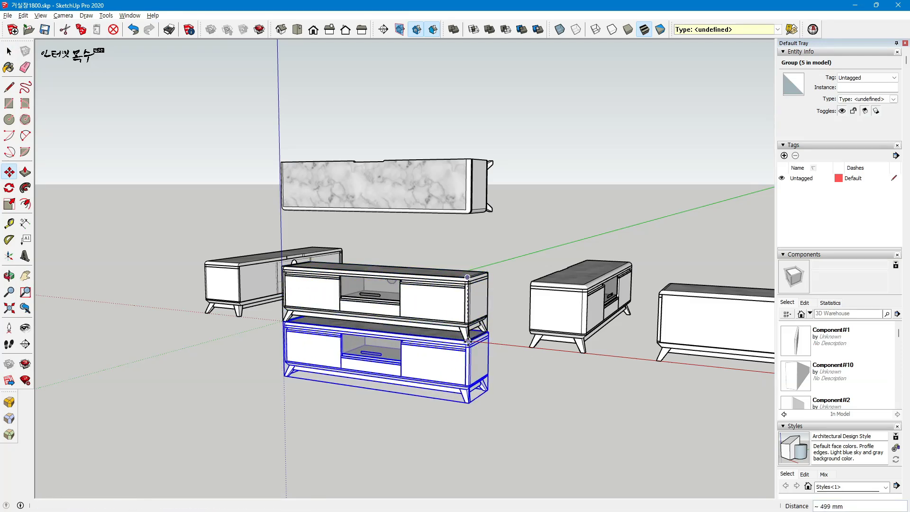
Step: Rotate the lower cabinet copy 90 degrees about its bottom front corner so its underside faces the front
scroll(501, 381, "up", 3)
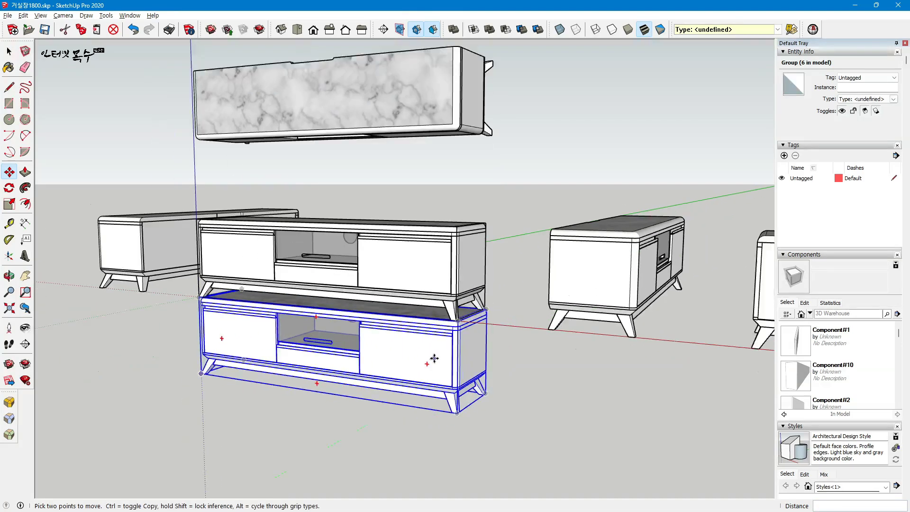
middle_click_drag(442, 376, 412, 322)
key("q")
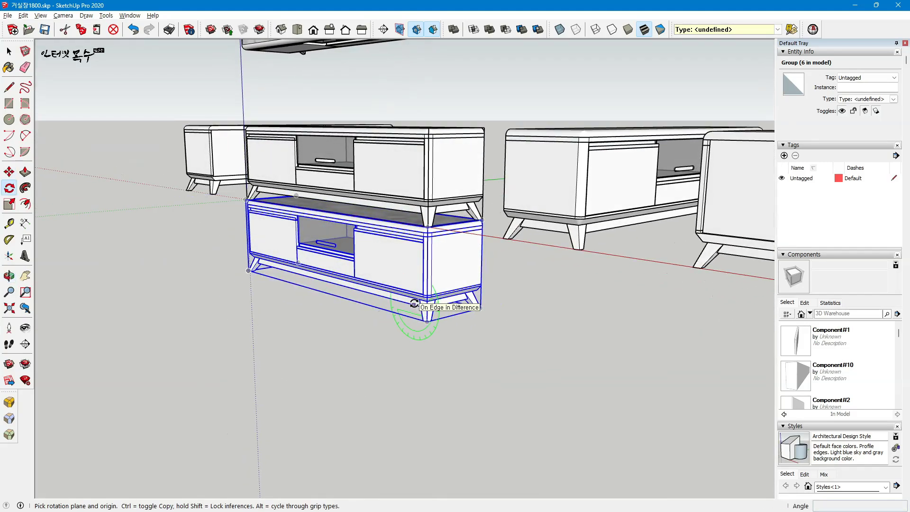
middle_click_drag(454, 335, 387, 334)
left_click(389, 327)
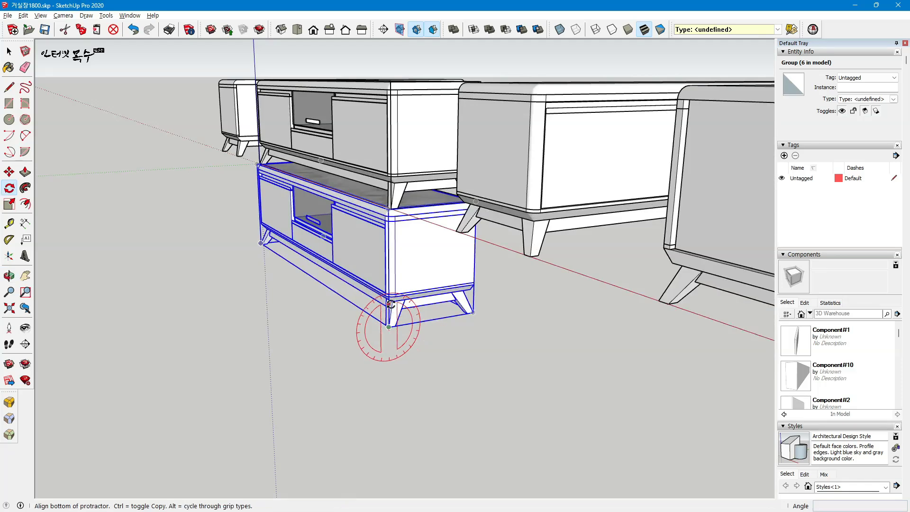
left_click(388, 269)
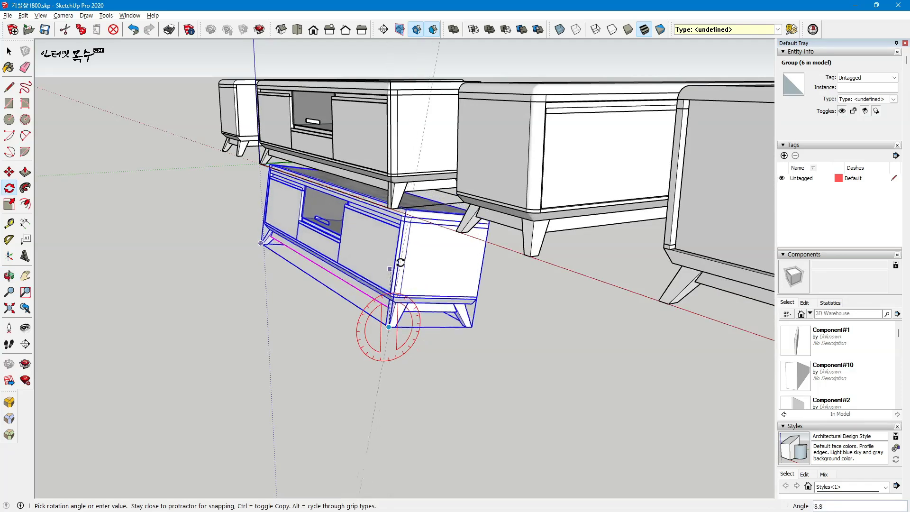
left_click(494, 283)
Step: Align the rotated lower copy's top front corner with the original cabinet's bottom front corner and lower it 500 mm along the blue axis
key("m")
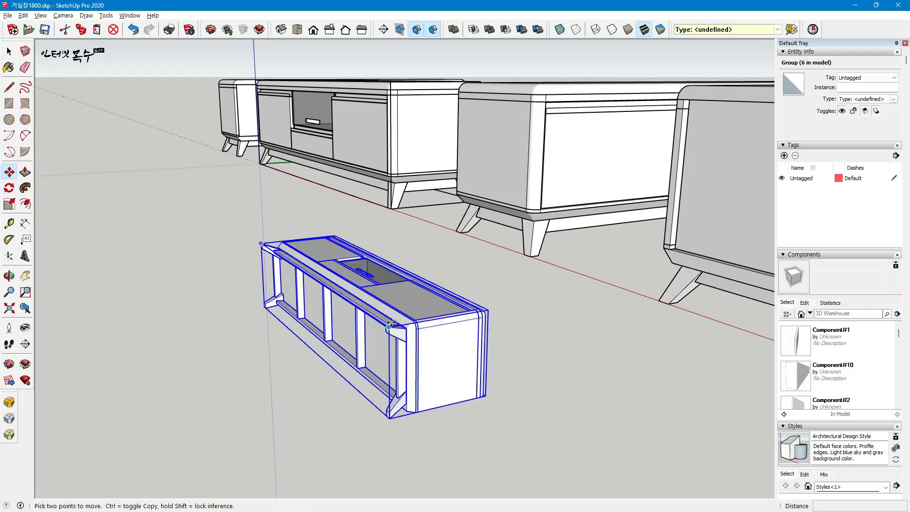
left_click(388, 327)
scroll(381, 211, "up", 5)
left_click(386, 156)
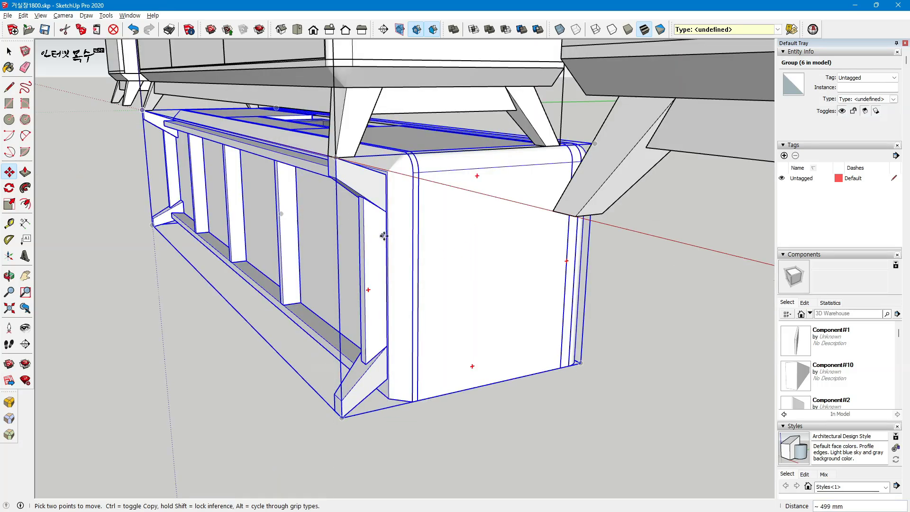
scroll(384, 236, "down", 5)
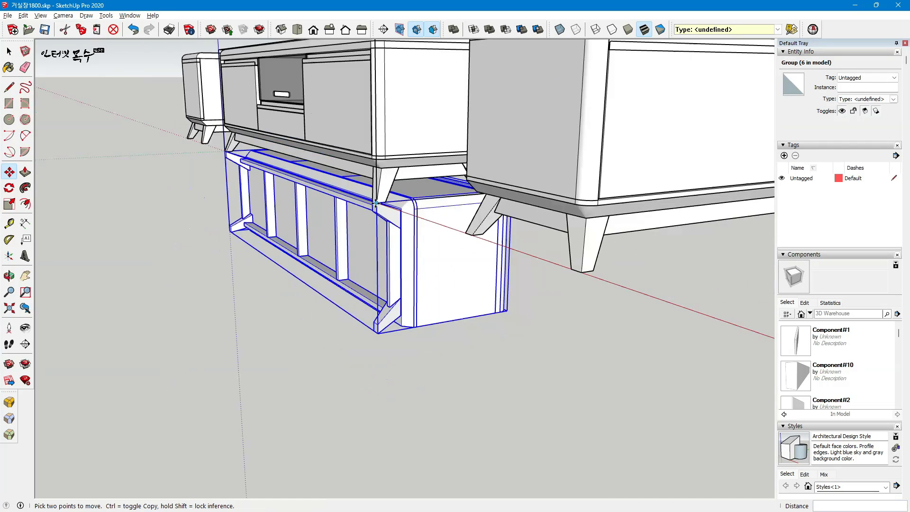
left_click(377, 205)
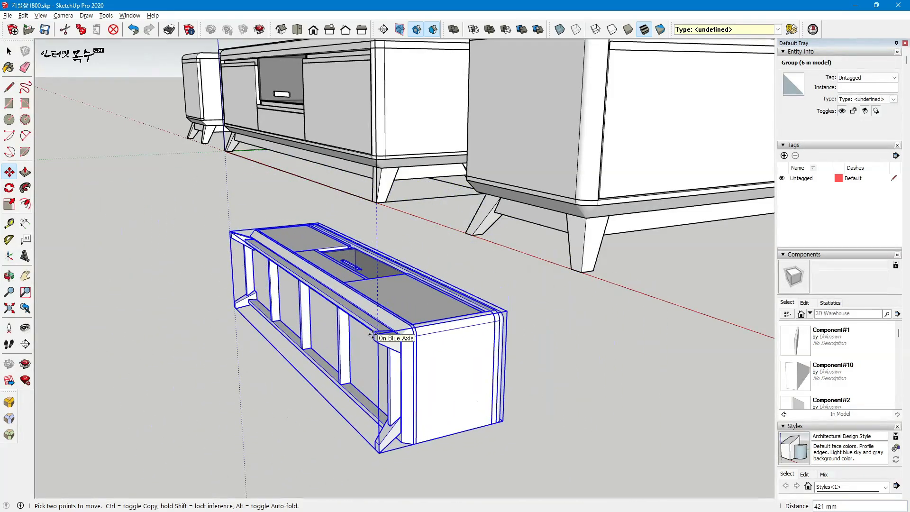
key("Return")
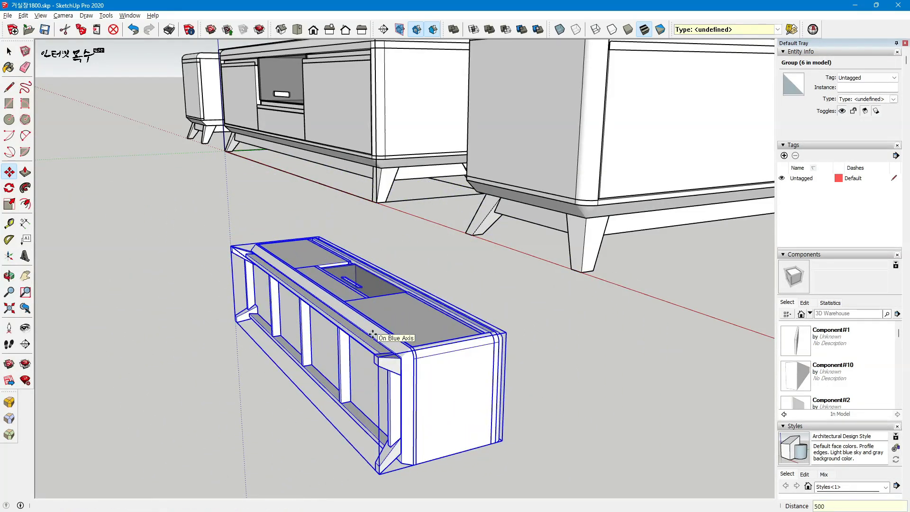
Step: Hide the separate outline group that surrounds the base of the original cabinet
scroll(373, 335, "down", 2)
scroll(278, 315, "down", 1)
middle_click_drag(229, 329, 526, 279)
key("space")
left_click(397, 289)
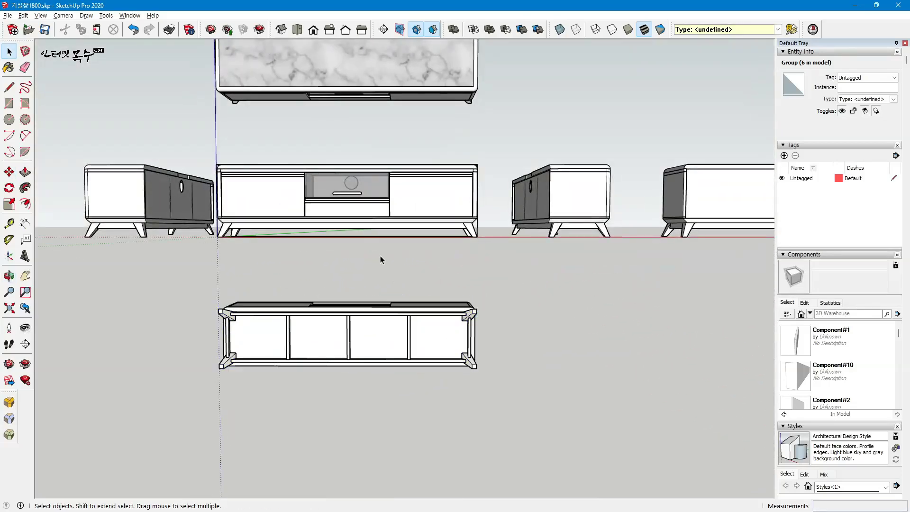
left_click(340, 236)
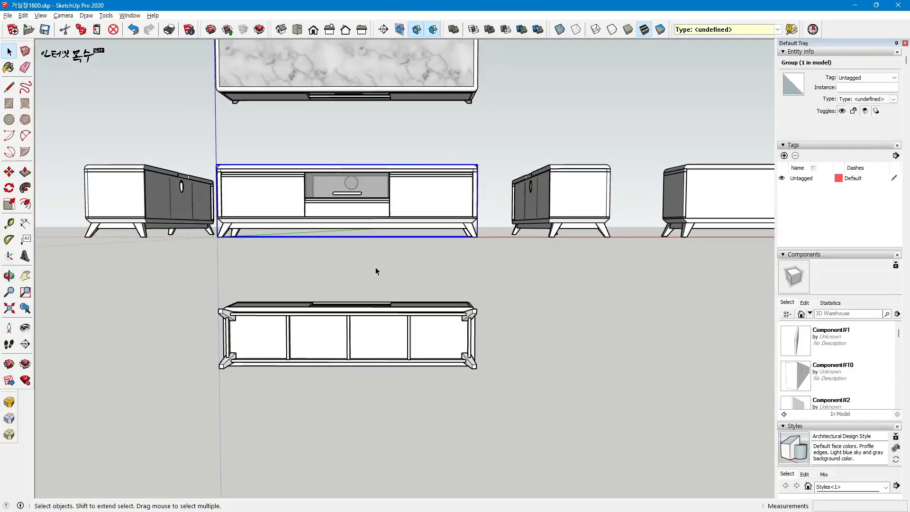
right_click(377, 237)
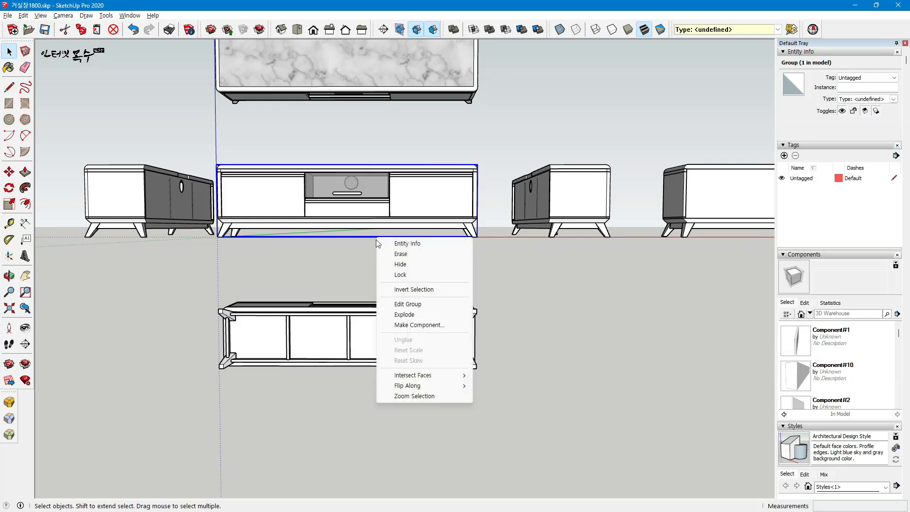
left_click(404, 264)
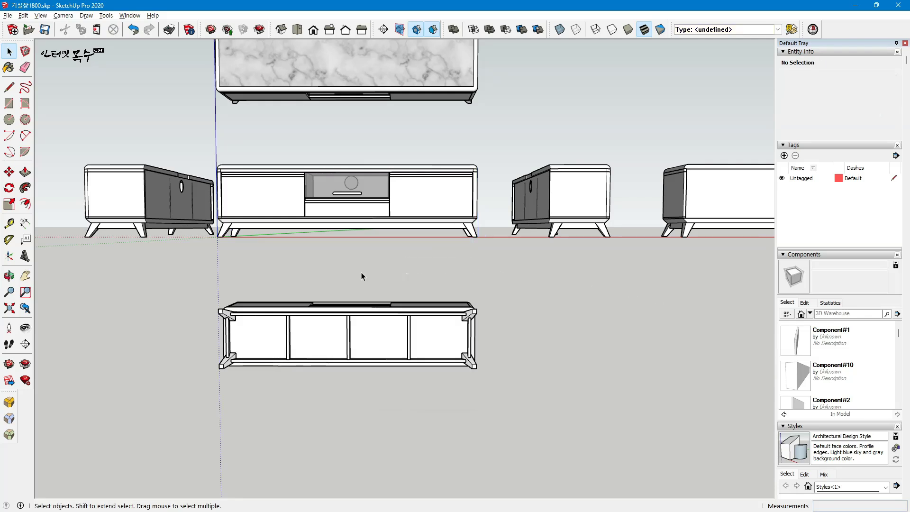
Step: Check the front, side, back, top and bottom views of the cabinet by selecting each one in turn
scroll(542, 303, "down", 3)
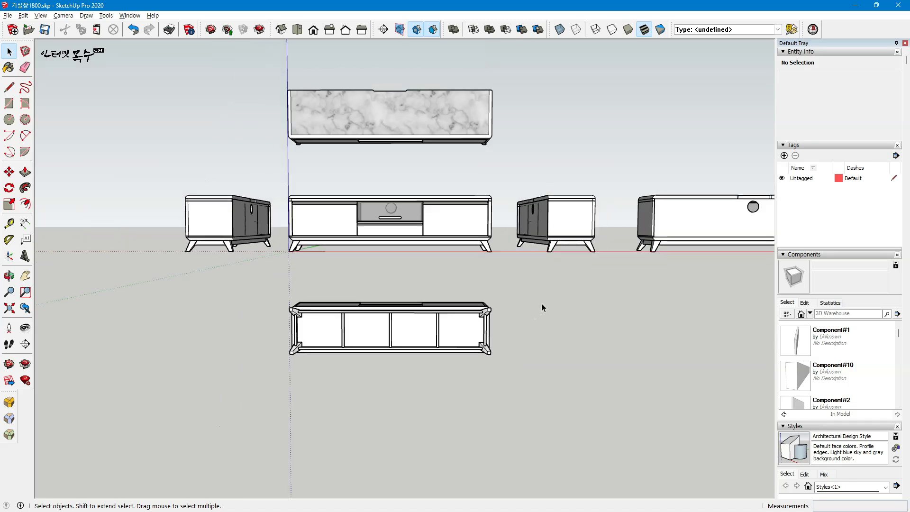
scroll(417, 348, "up", 2)
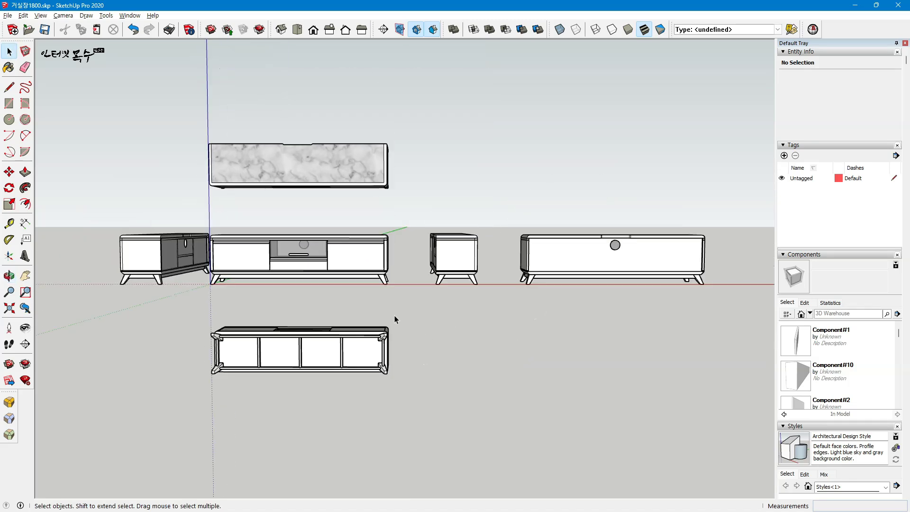
left_click(347, 261)
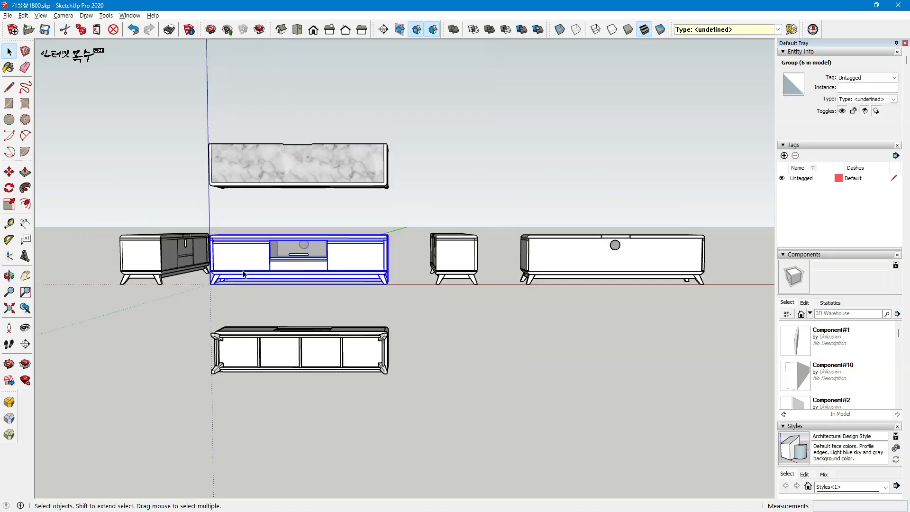
left_click(142, 263)
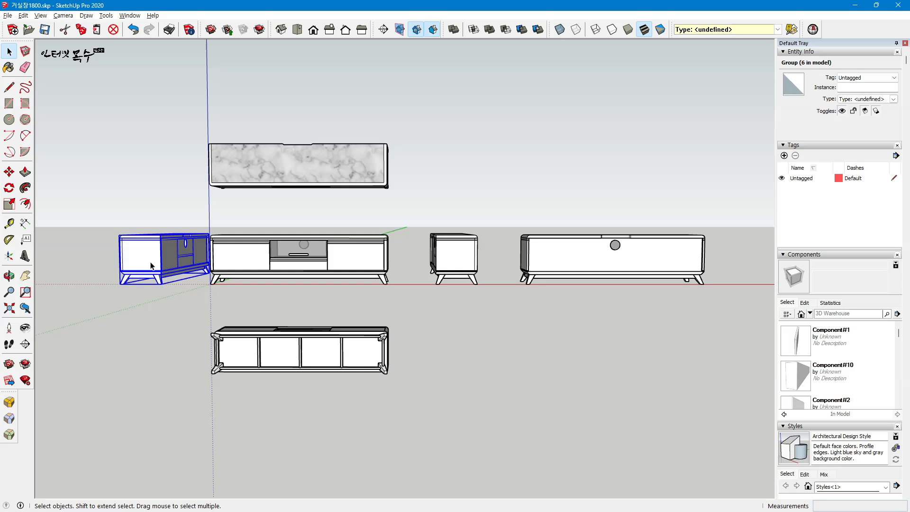
left_click(459, 266)
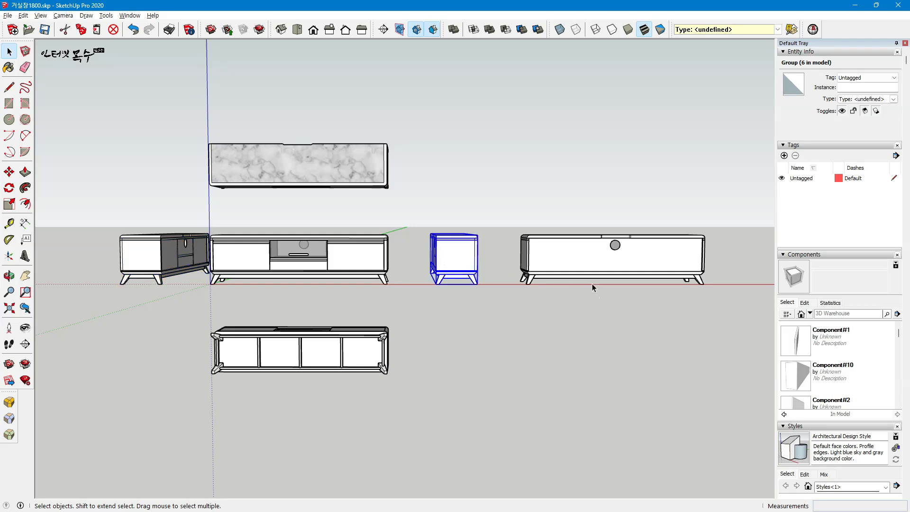
left_click(581, 266)
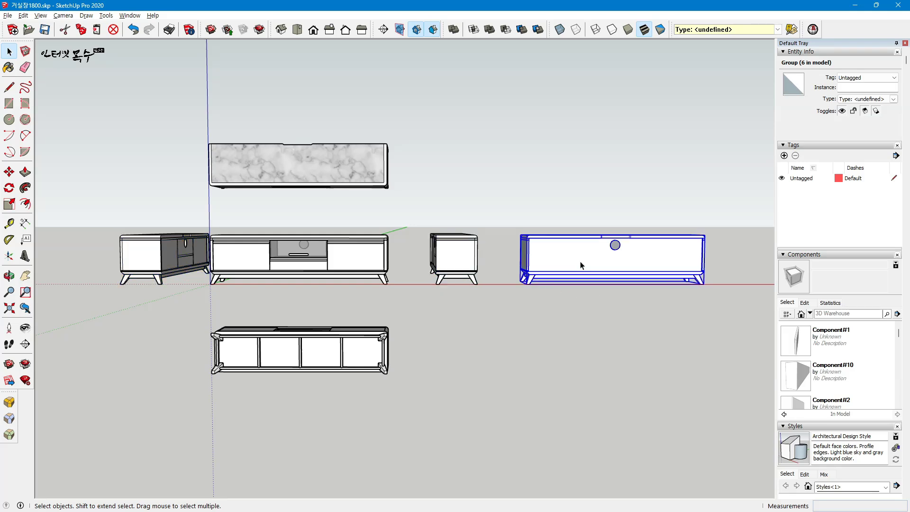
left_click(322, 179)
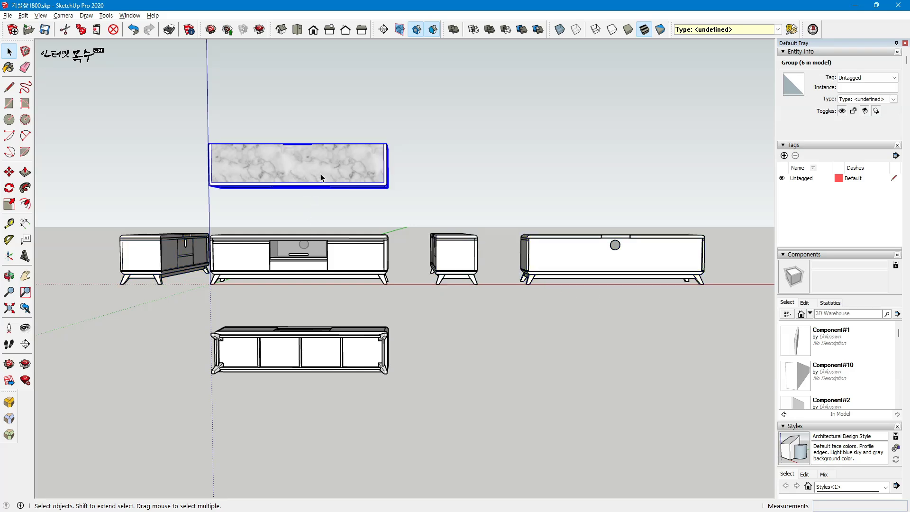
left_click(324, 354)
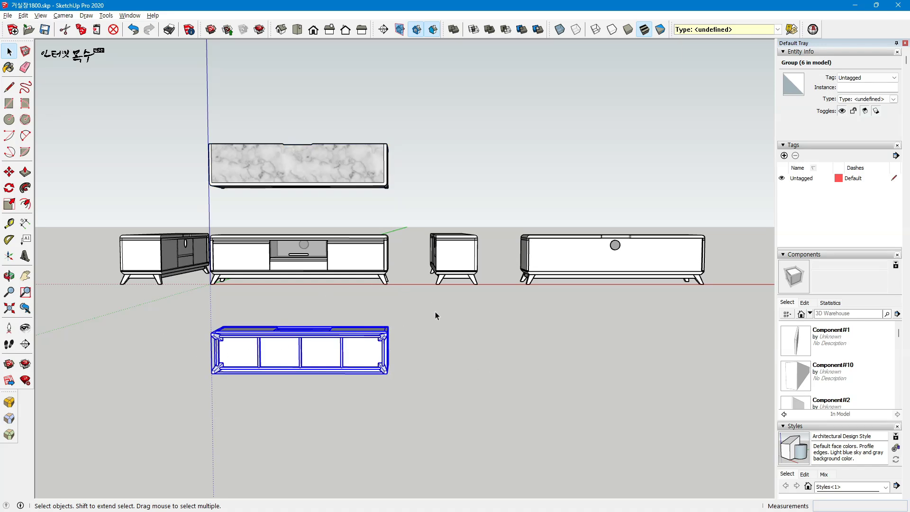
Step: Set the camera to parallel projection with the standard front view and clear the selection
left_click(64, 16)
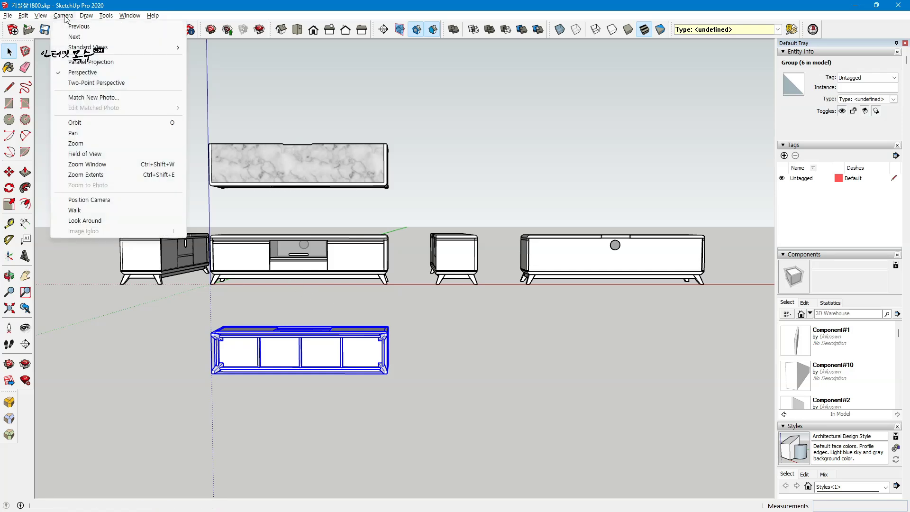
left_click(105, 63)
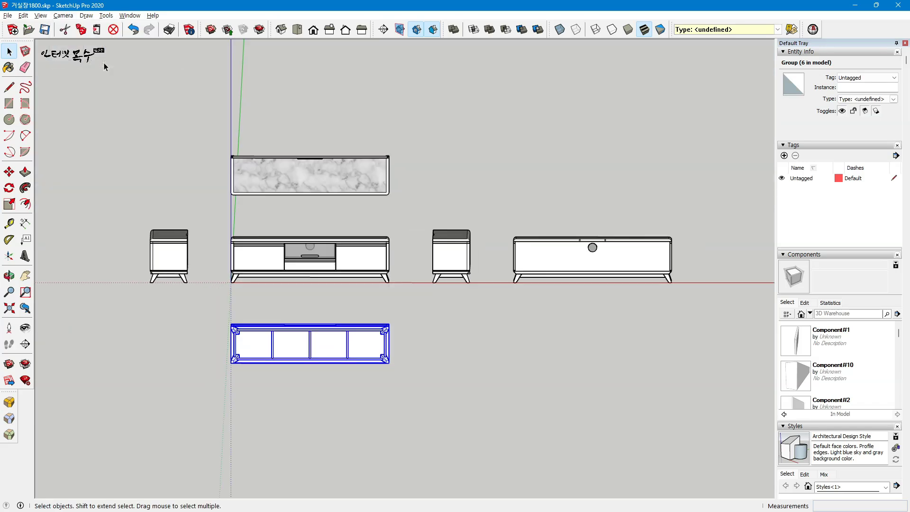
left_click(313, 30)
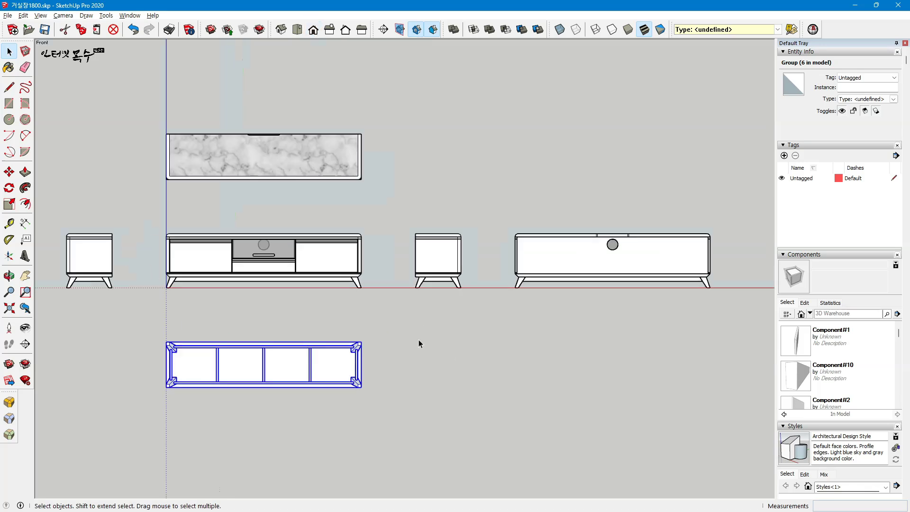
left_click(430, 325)
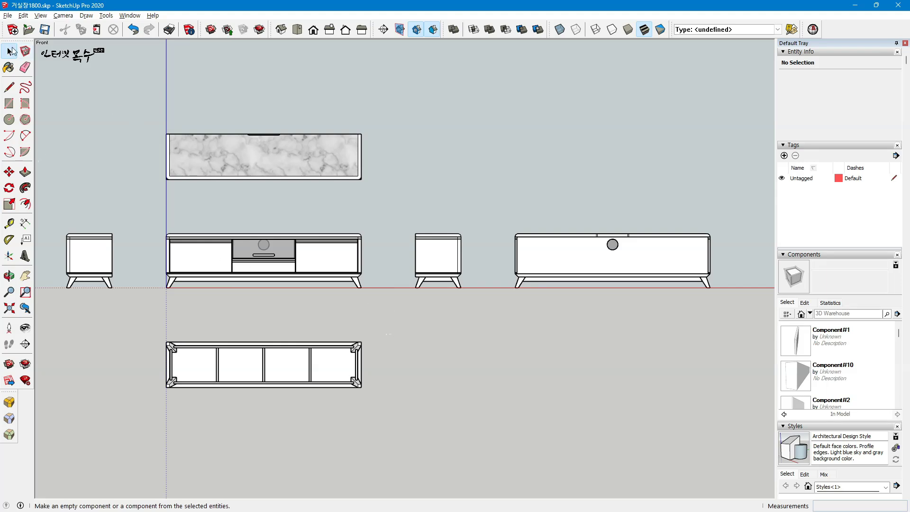
Step: Export the arranged cabinet views as a 2D graphic named 거실장1800.dwg, using the AutoCAD DWG File format, into the 캐드 folder
left_click(7, 15)
mouse_move(54, 177)
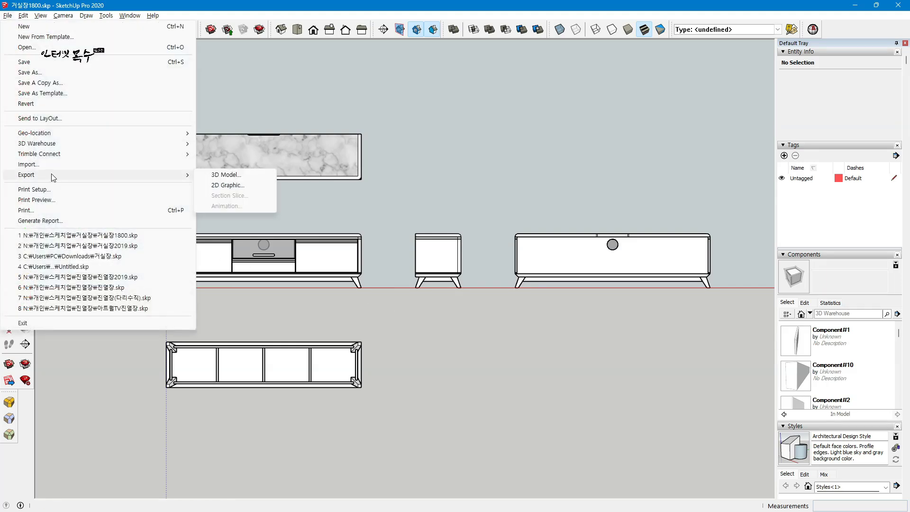
left_click(238, 185)
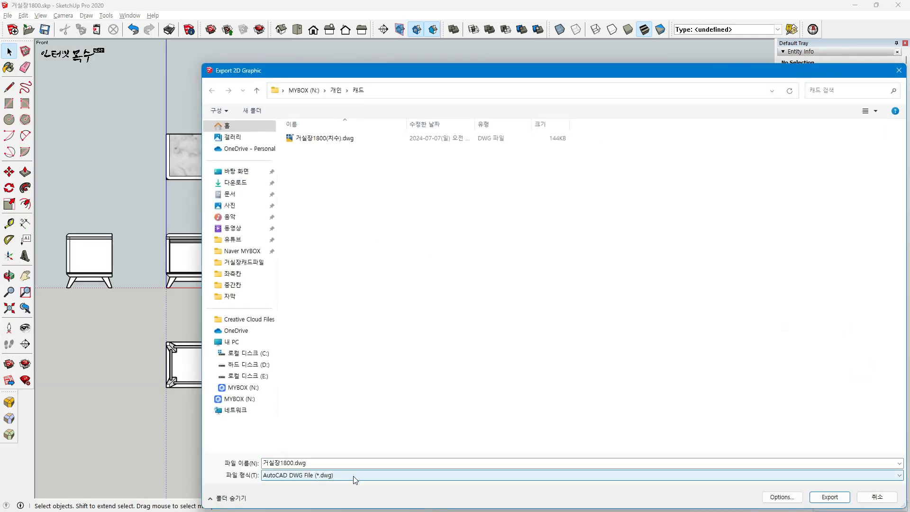
left_click(346, 475)
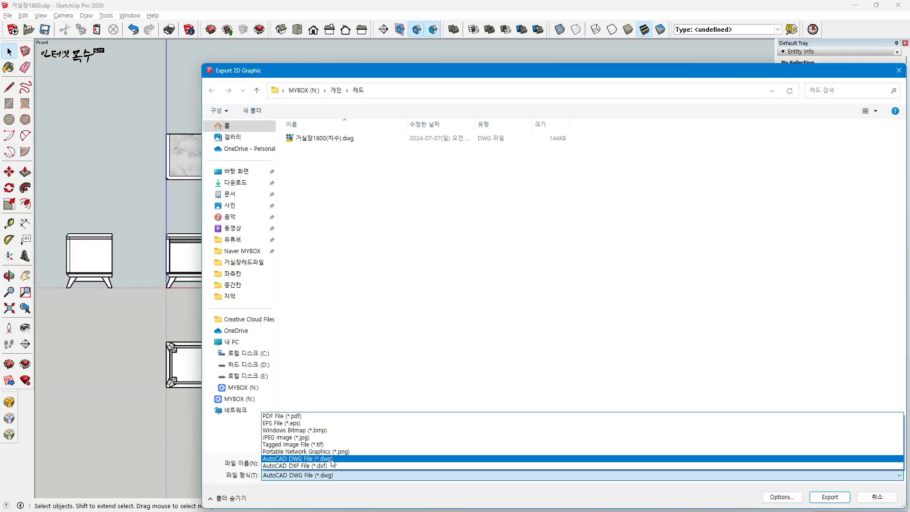
left_click(332, 459)
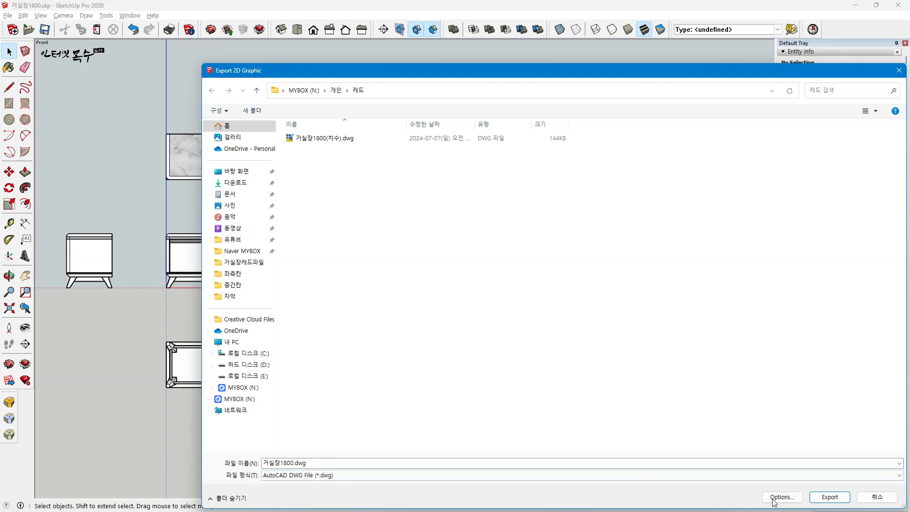
left_click(830, 497)
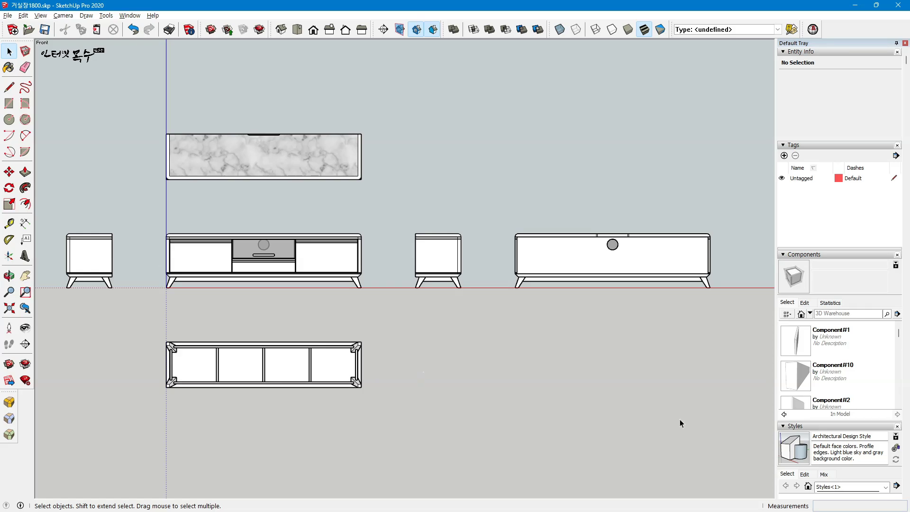
Step: Switch to File Explorer and open the exported 거실장1800.dwg from the 캐드 folder in AutoCAD
key("alt+Tab")
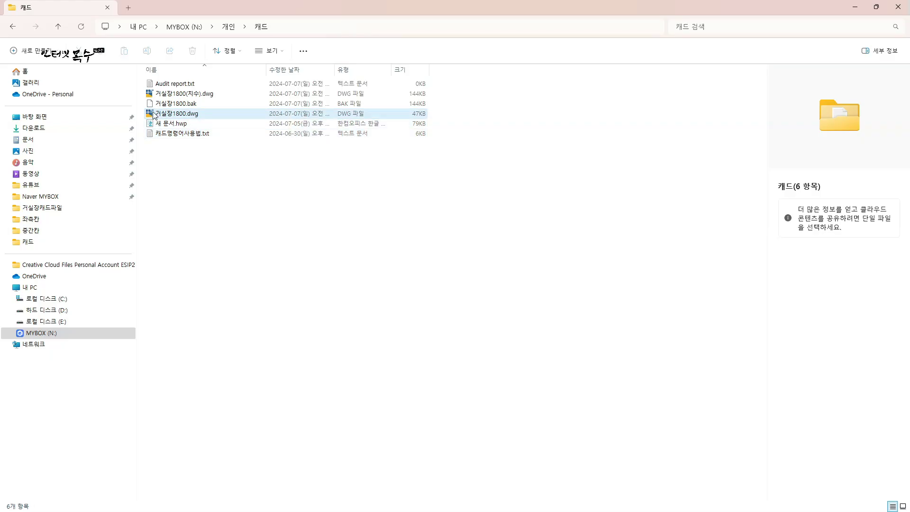
left_click(209, 114)
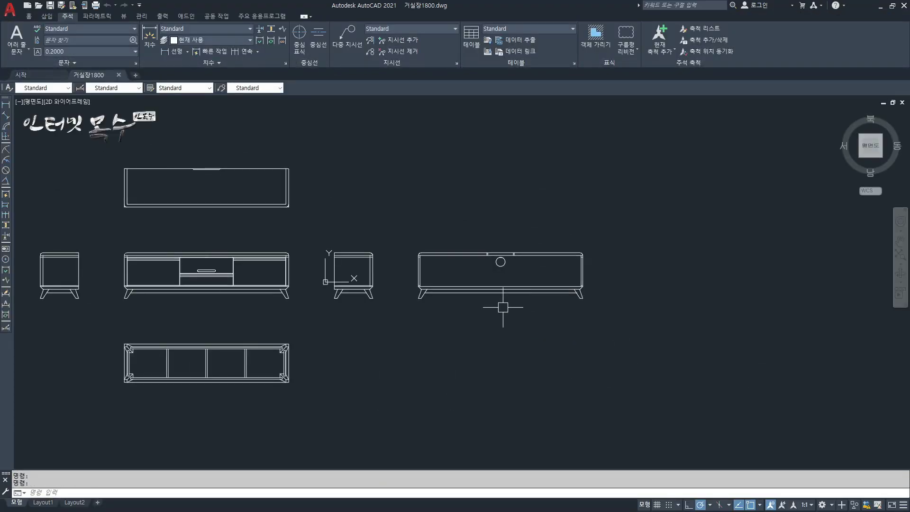
Step: Move all cabinet views together by the bottom view's lower-left corner to a point just right of the UCS origin
left_click(606, 139)
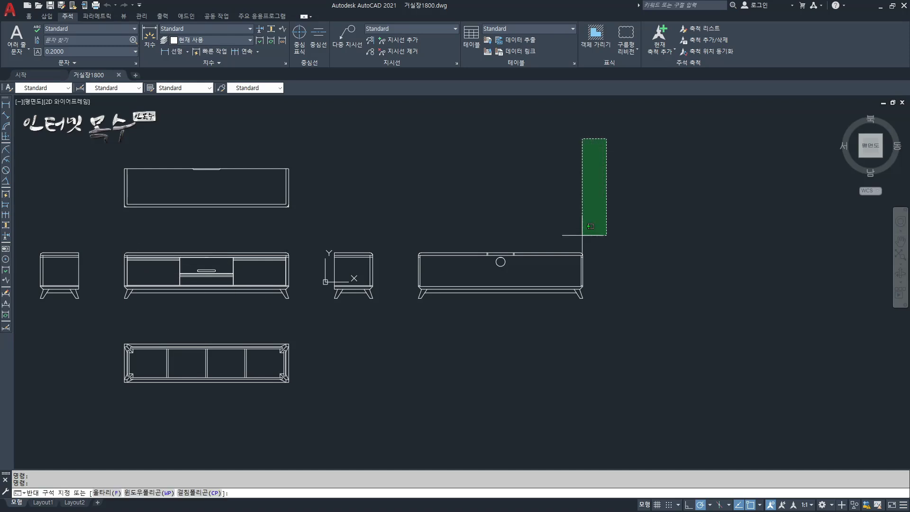
left_click(14, 454)
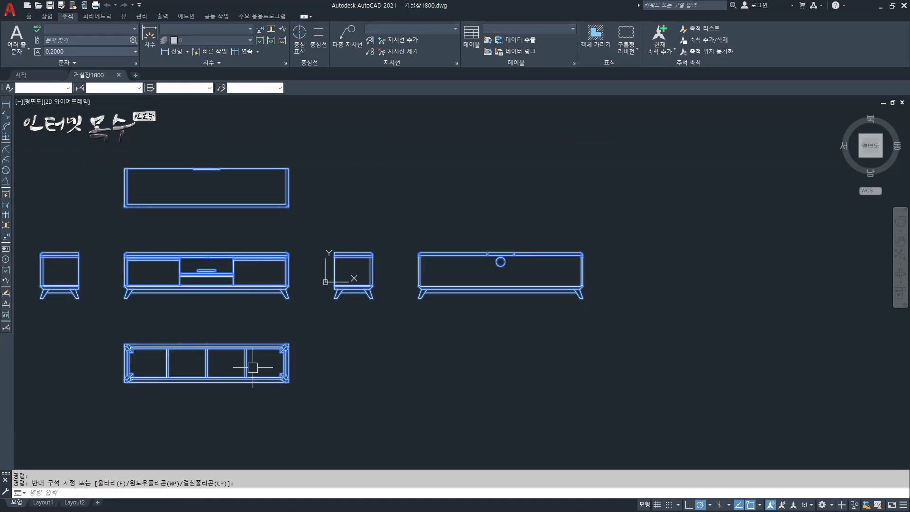
type("m")
key("Return")
left_click(125, 379)
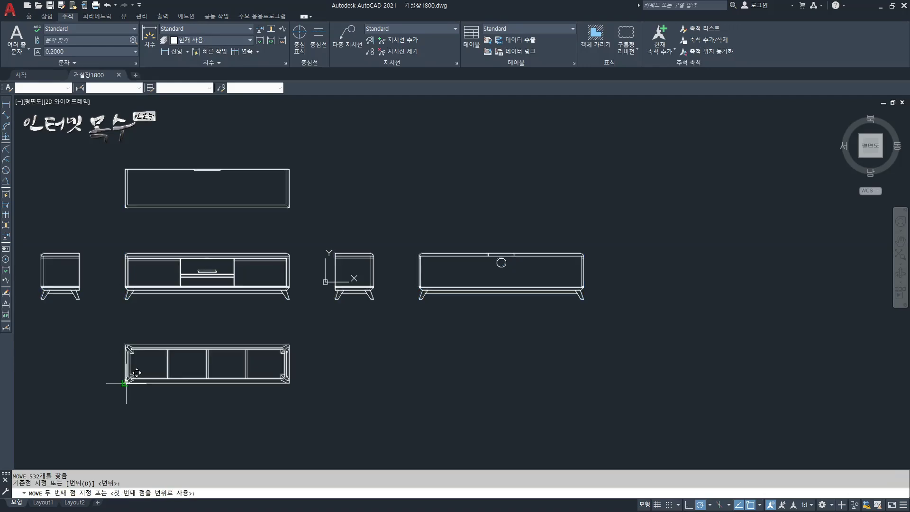
left_click(382, 289)
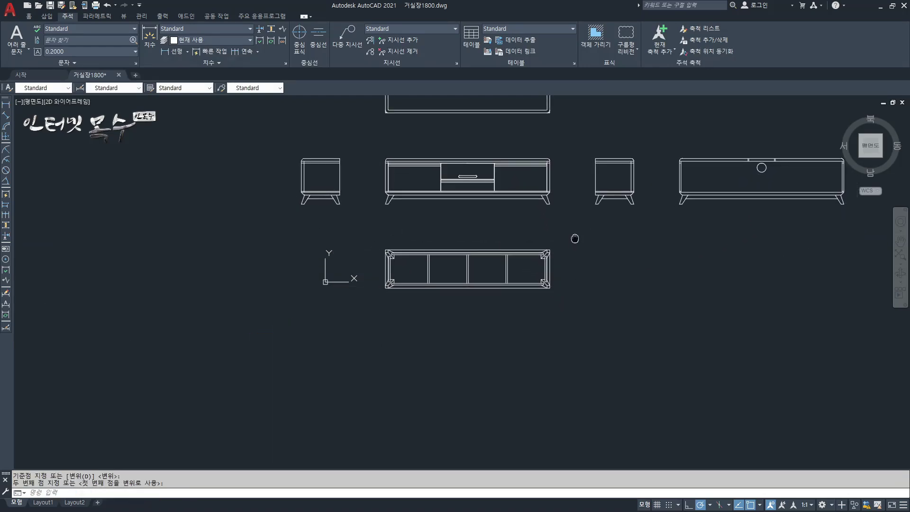
Step: Add a linear dimension for the overall width of the cabinet's top view, with the dimension line above its upper edge
mouse_move(575, 237)
middle_mouse_down()
mouse_move(342, 340)
mouse_move(334, 361)
middle_mouse_up()
scroll(276, 323, "up", 3)
scroll(452, 186, "down", 3)
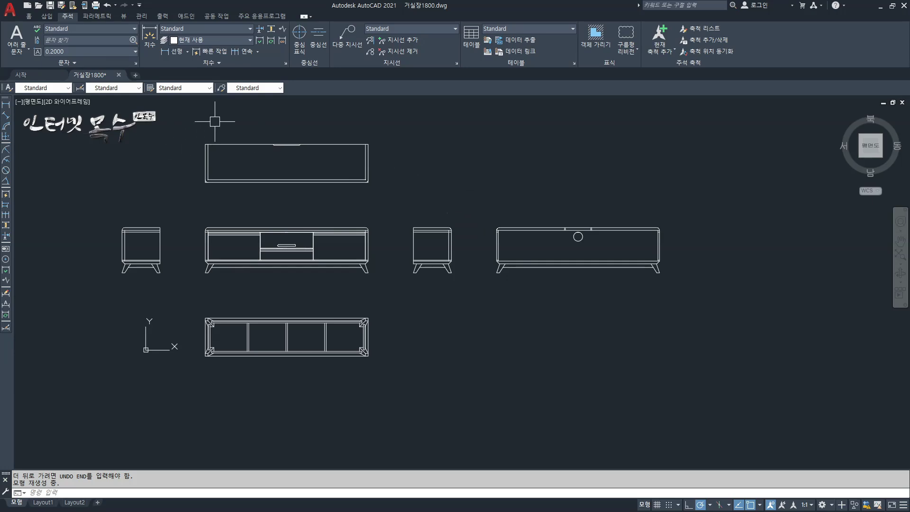
scroll(214, 121, "up", 5)
scroll(447, 209, "down", 2)
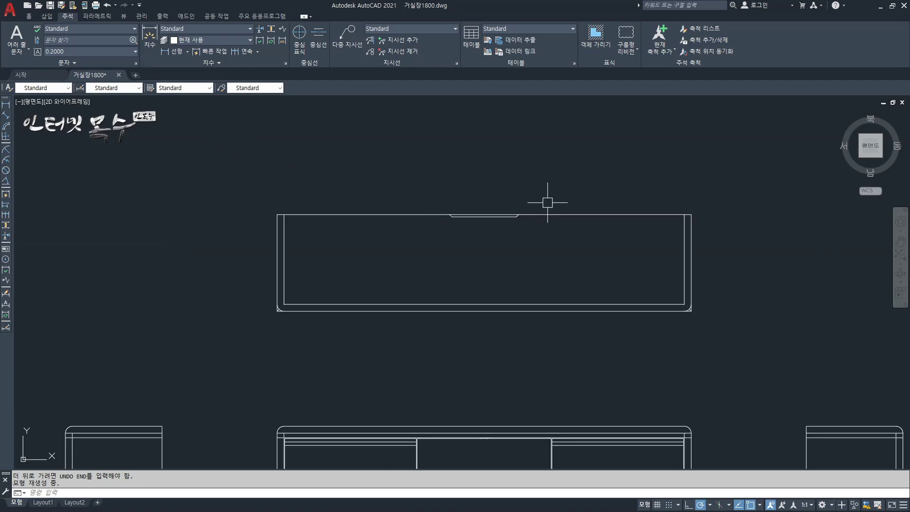
scroll(547, 202, "up", 2)
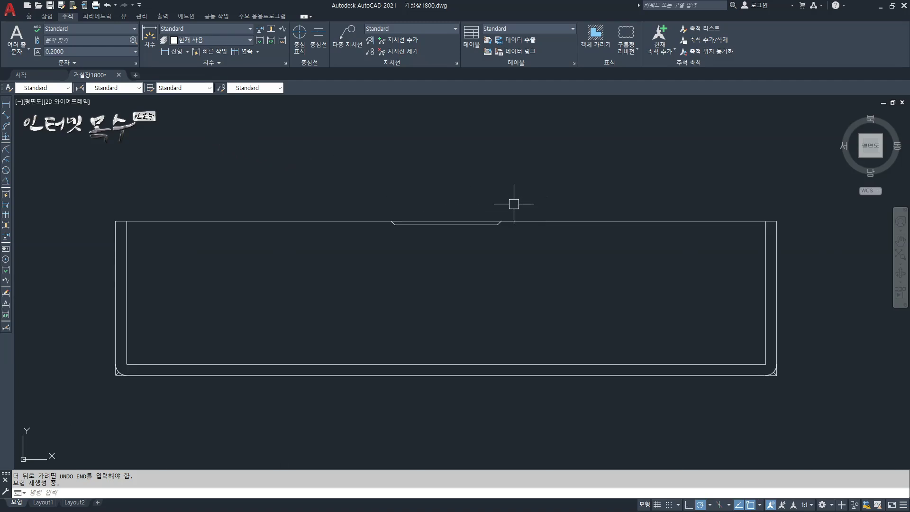
type("dli")
key("Return")
left_click(115, 221)
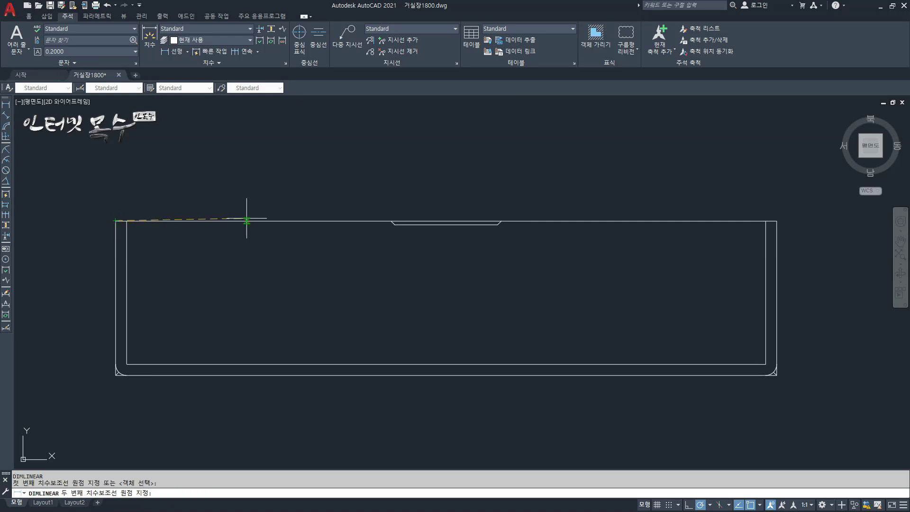
left_click(777, 221)
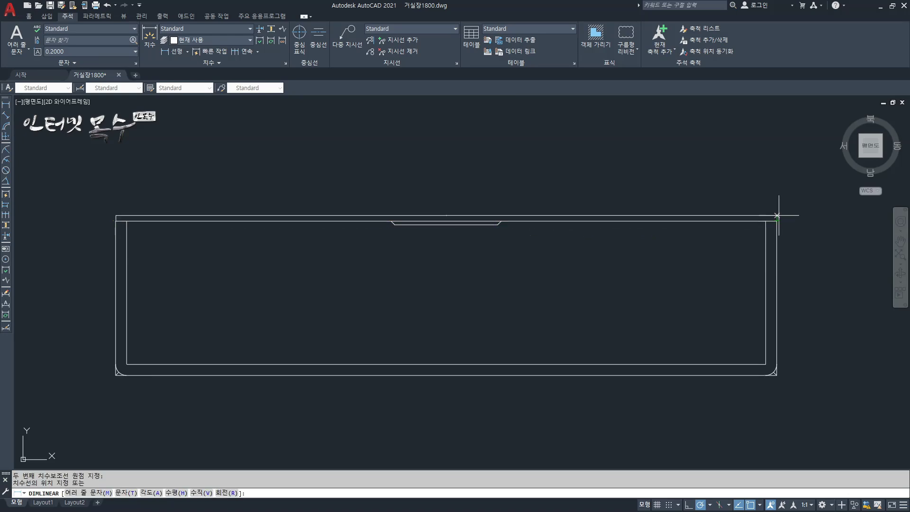
left_click(778, 142)
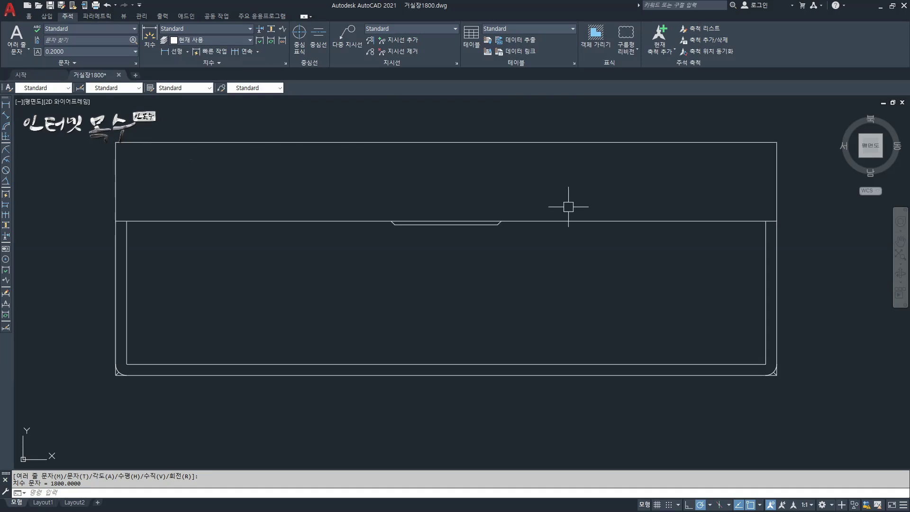
Step: Start an override of the Standard dimension style and change the font of its Standard text style to 맑은 고딕
scroll(446, 147, "up", 5)
scroll(470, 151, "up", 5)
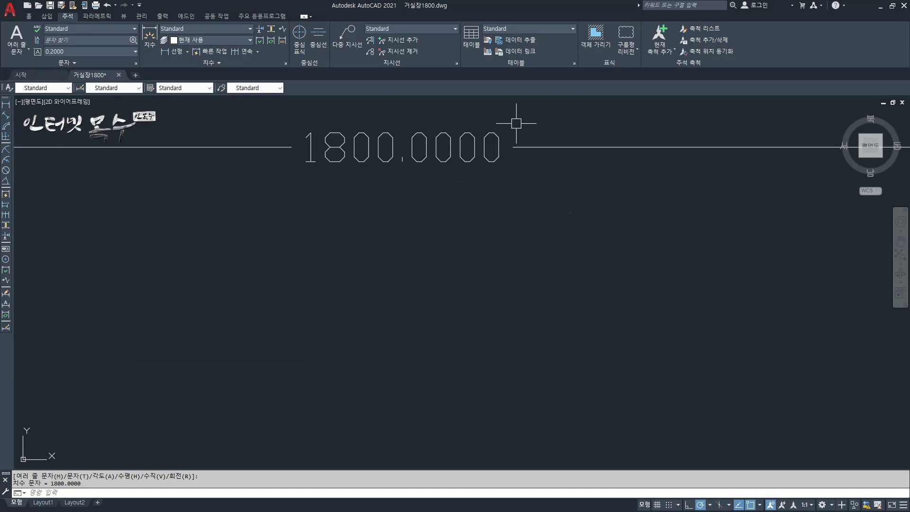
scroll(422, 144, "down", 10)
scroll(548, 171, "up", 2)
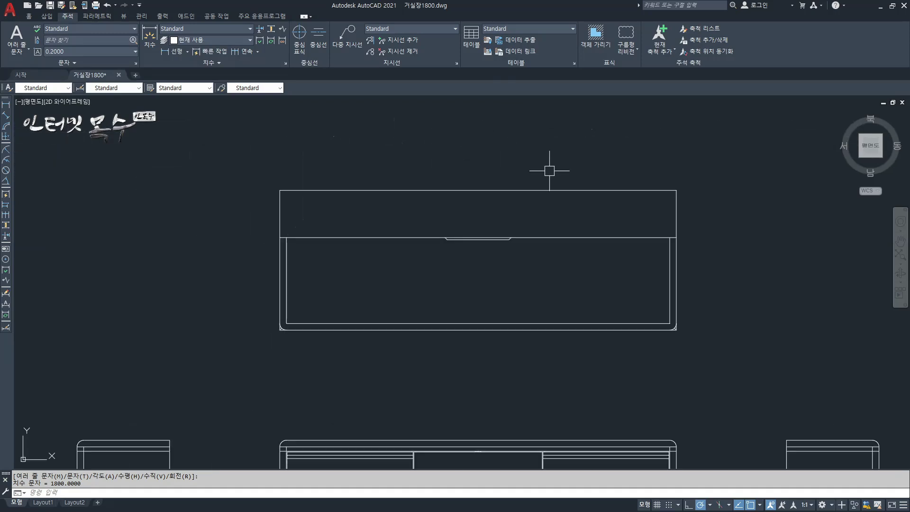
scroll(609, 207, "up", 2)
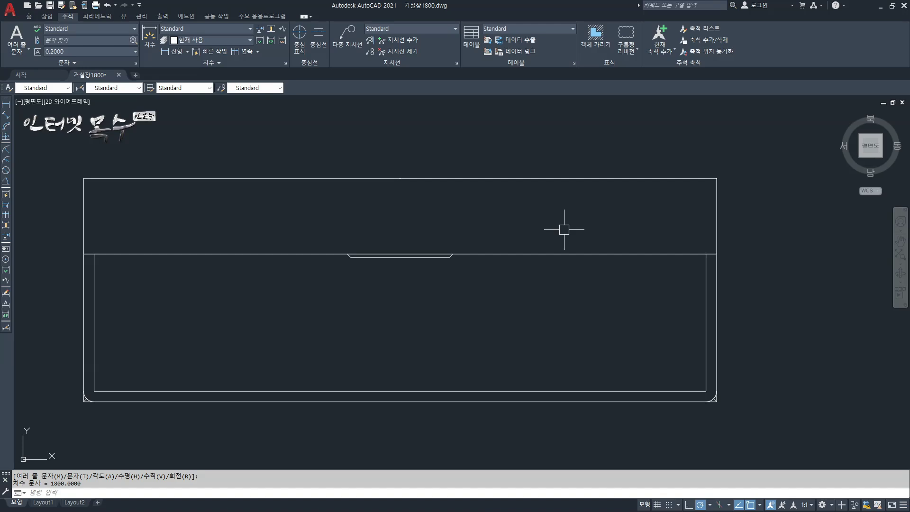
type("D")
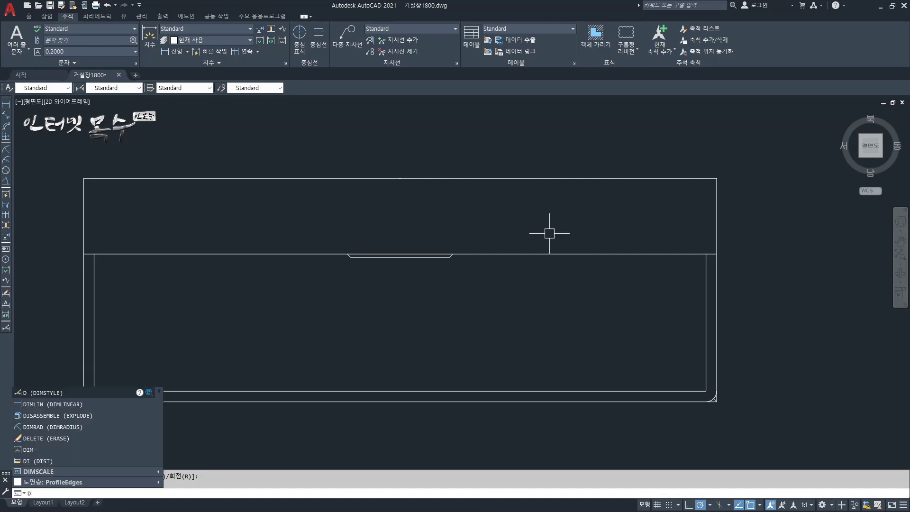
key("Return")
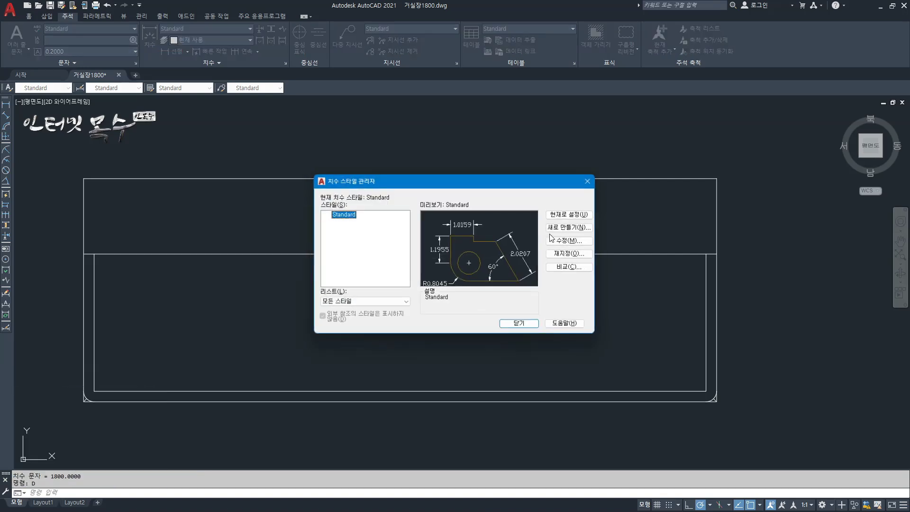
left_click(573, 259)
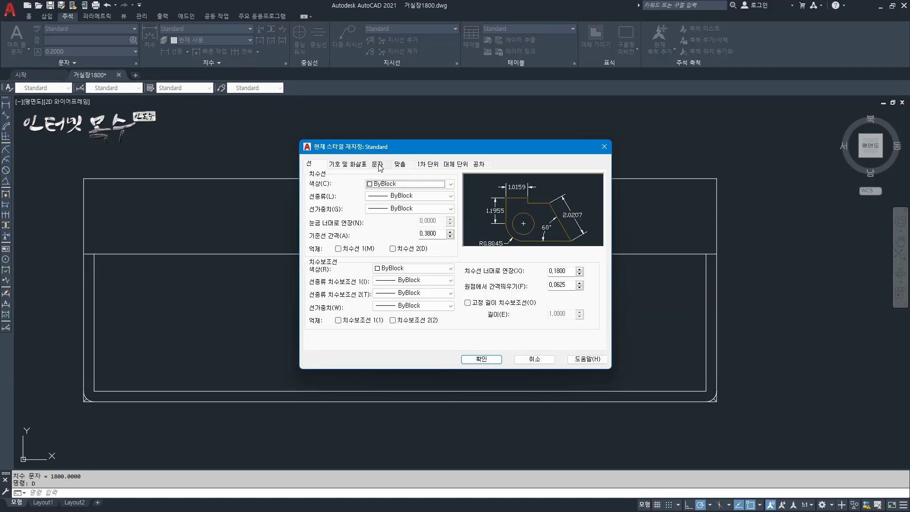
left_click(378, 164)
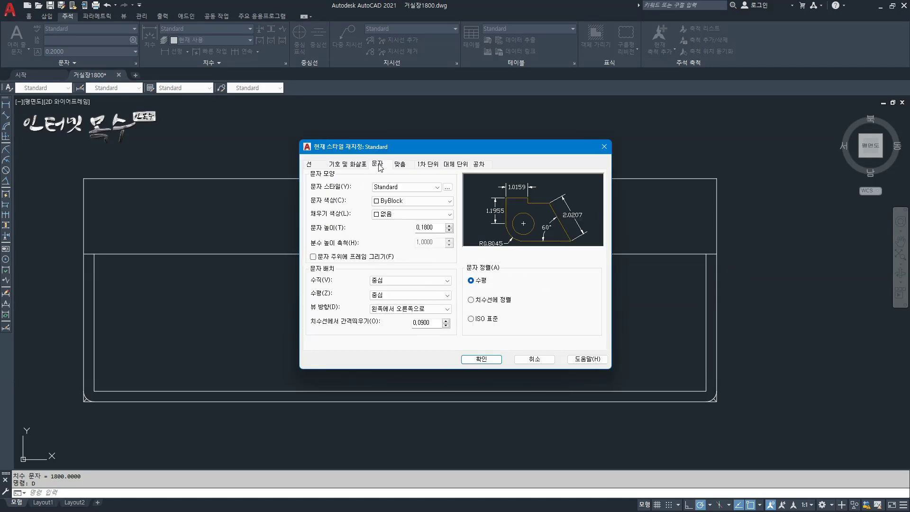
left_click(448, 188)
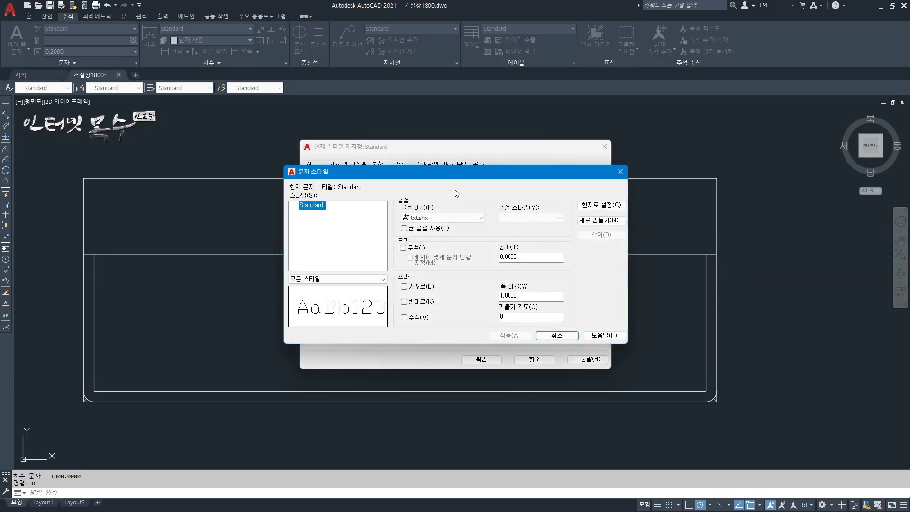
left_click(481, 217)
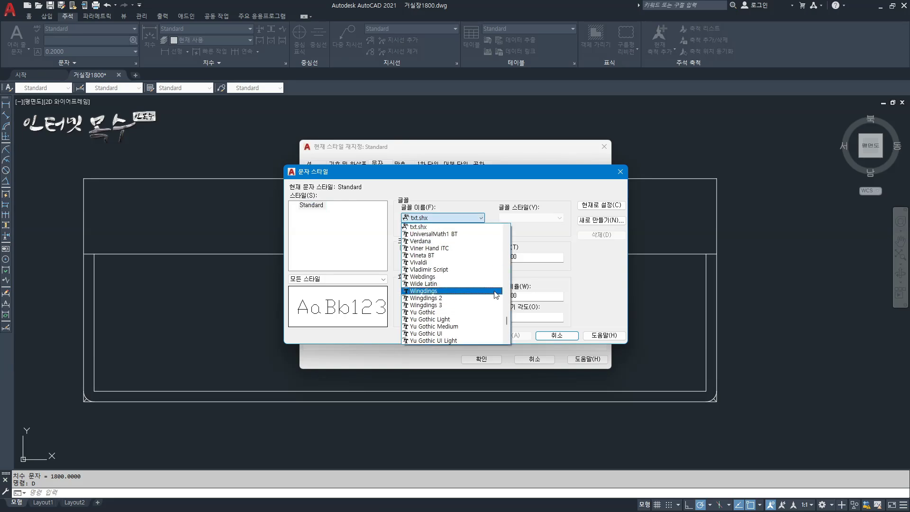
left_click_drag(508, 324, 510, 327)
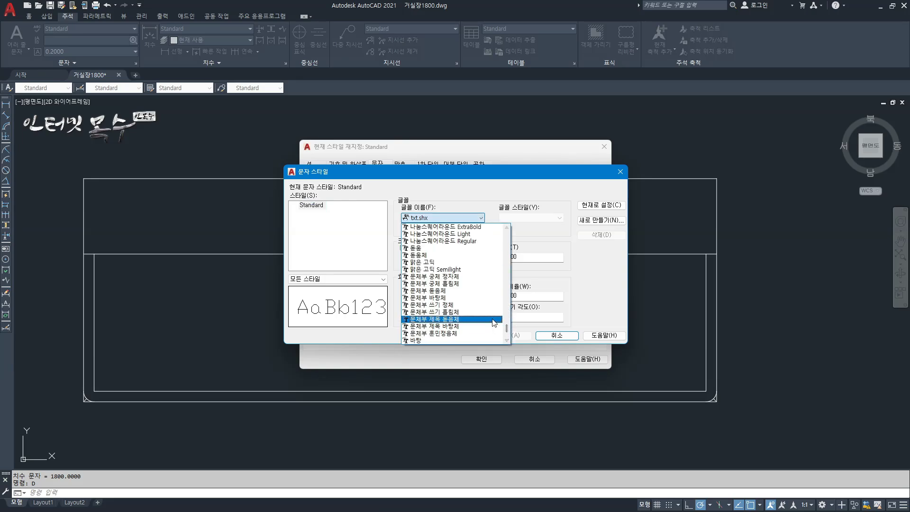
left_click(426, 262)
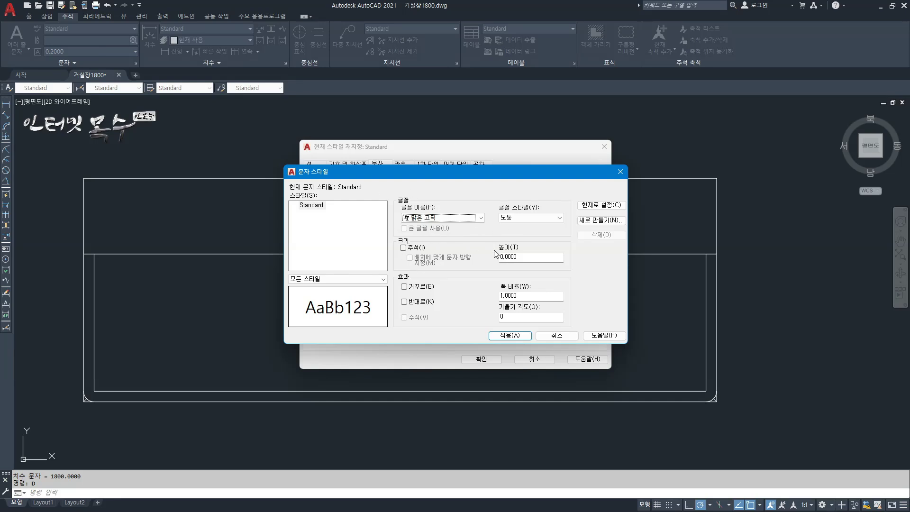
left_click(510, 335)
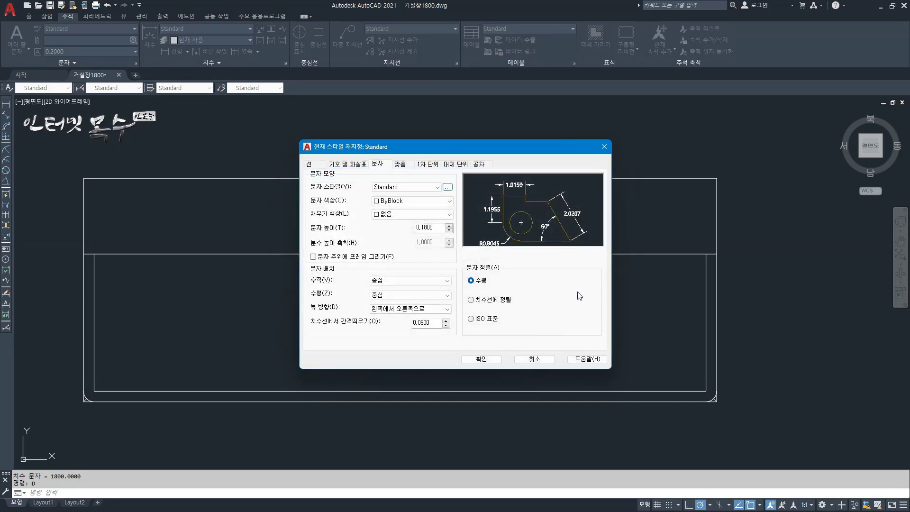
Step: In the dimension style override, color the dimension text yellow and both the dimension lines and extension lines red
left_click(403, 200)
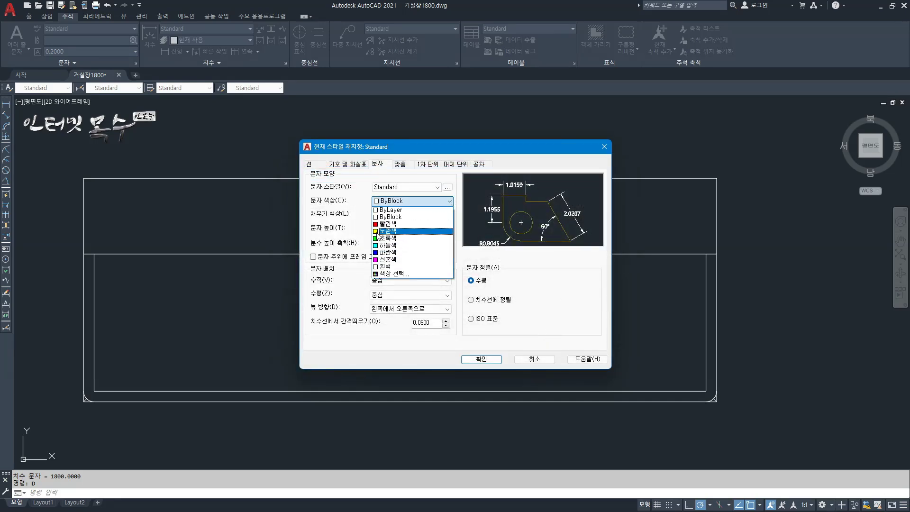
left_click(388, 231)
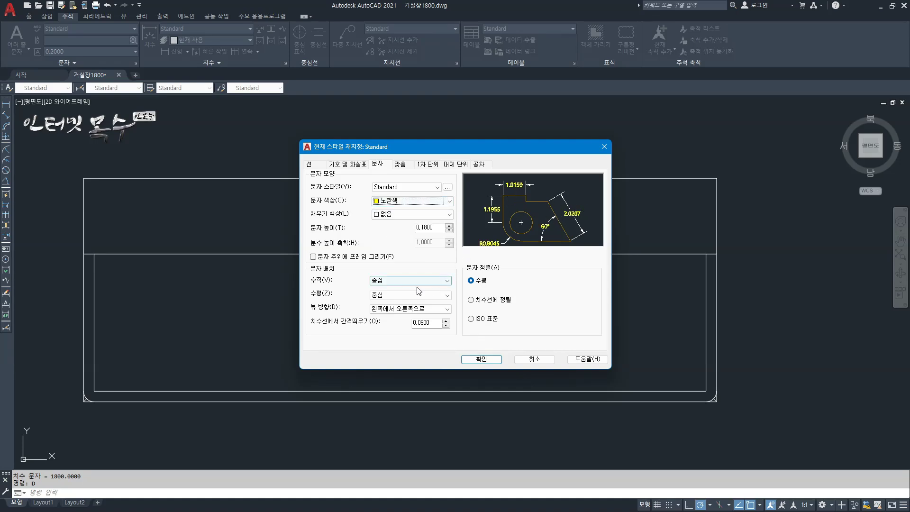
left_click(308, 164)
left_click(408, 183)
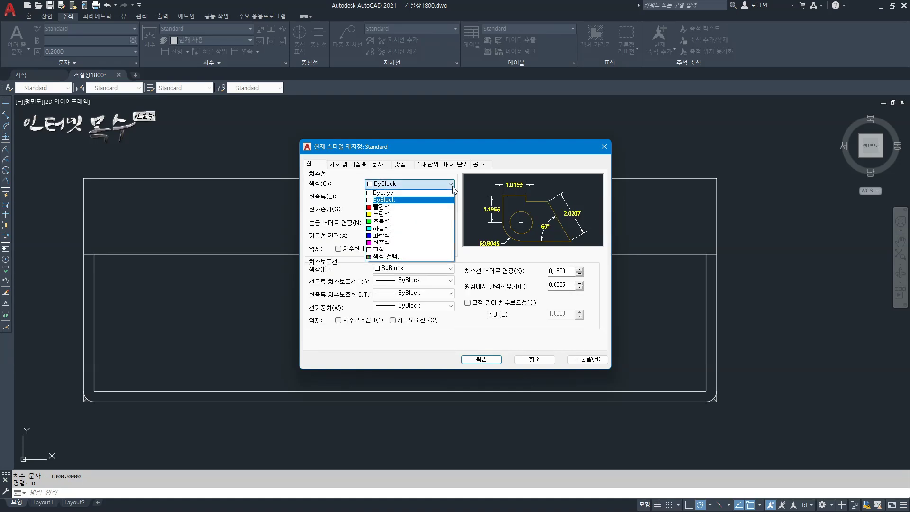
left_click(388, 208)
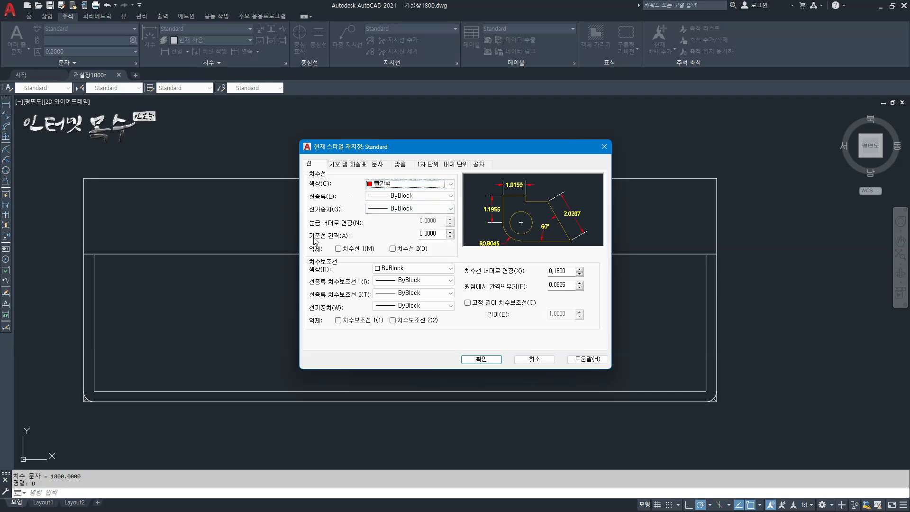
left_click(451, 269)
left_click(396, 291)
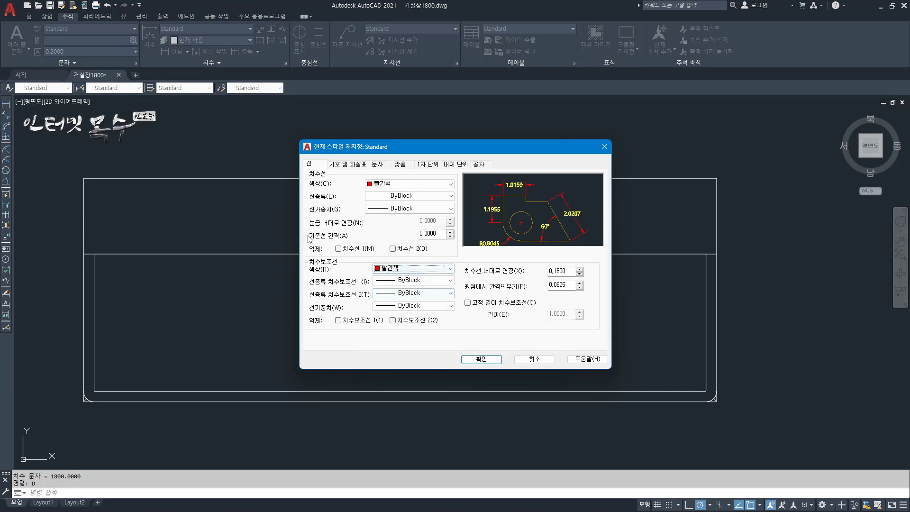
Step: In the dimension style override, set the overall dimension feature scale to 200
left_click(349, 165)
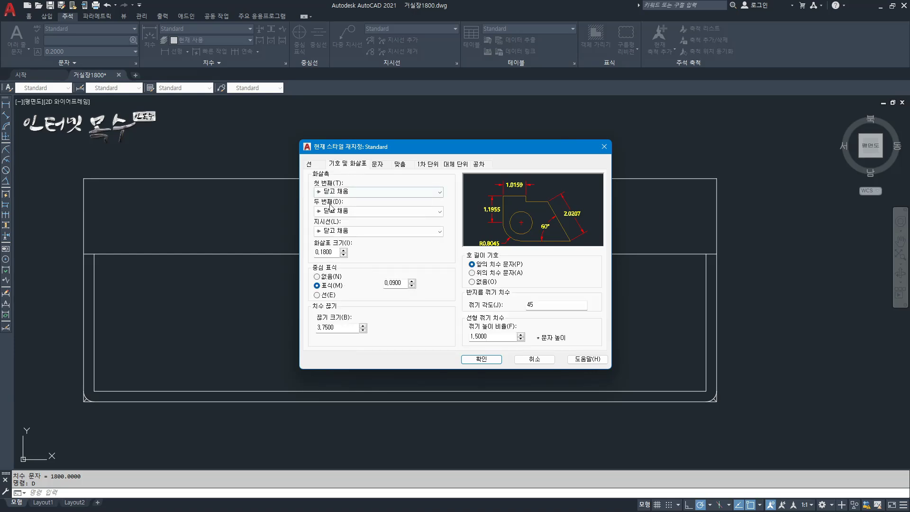
left_click(413, 191)
left_click(412, 192)
left_click(401, 164)
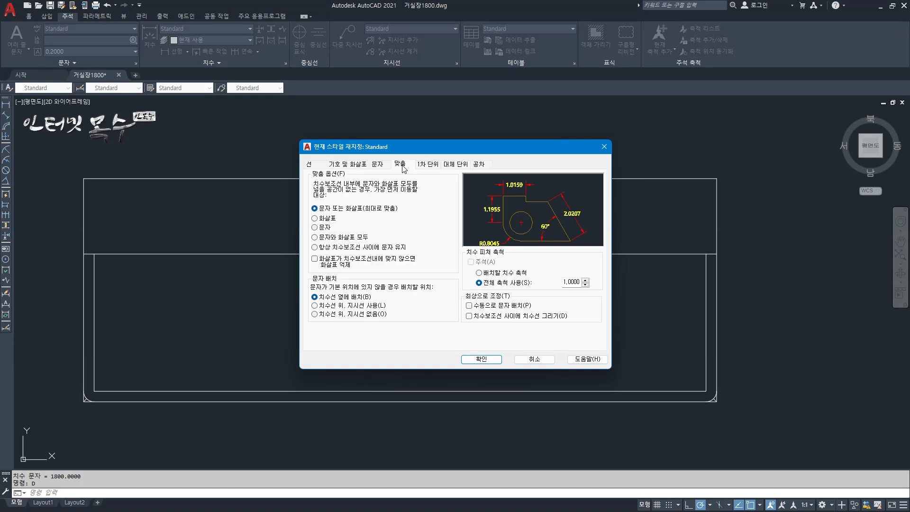
left_click_drag(371, 149, 602, 163)
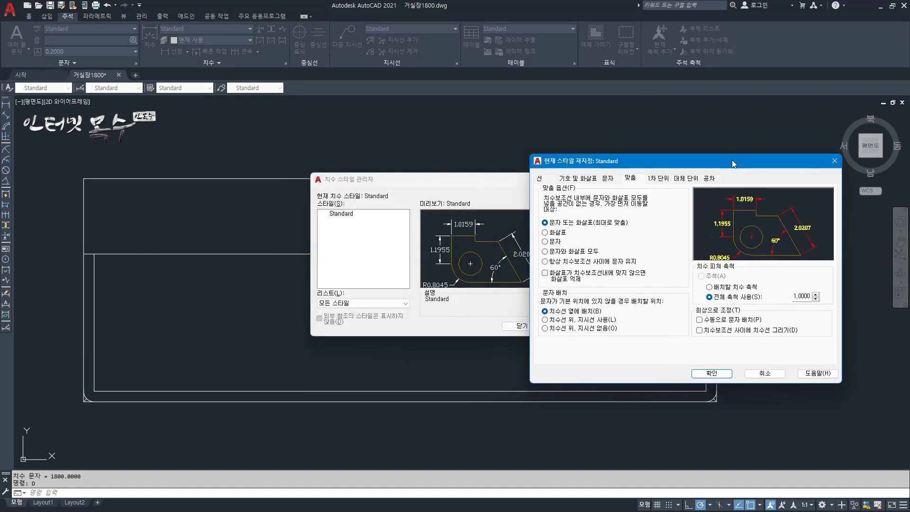
left_click_drag(732, 160, 457, 158)
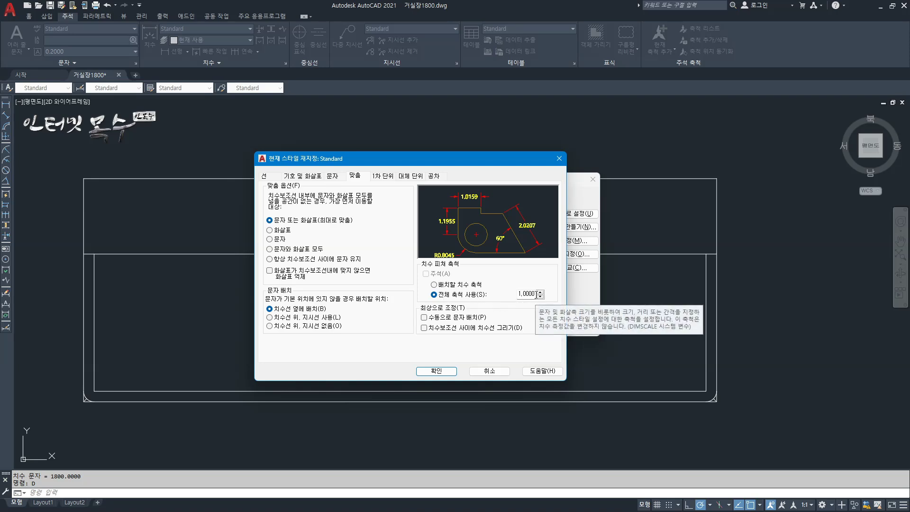
left_click_drag(535, 293, 523, 294)
type("2")
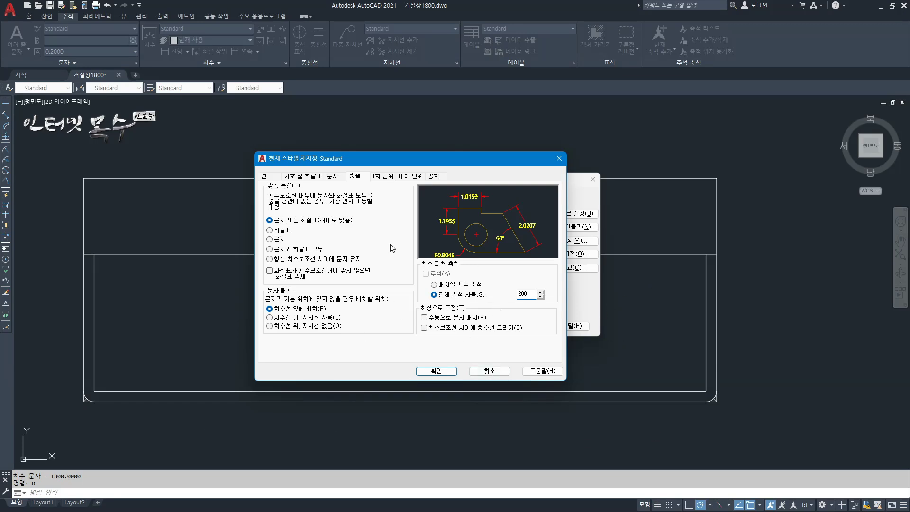
Step: Set the override's primary unit precision for linear dimensions to 0
left_click(389, 179)
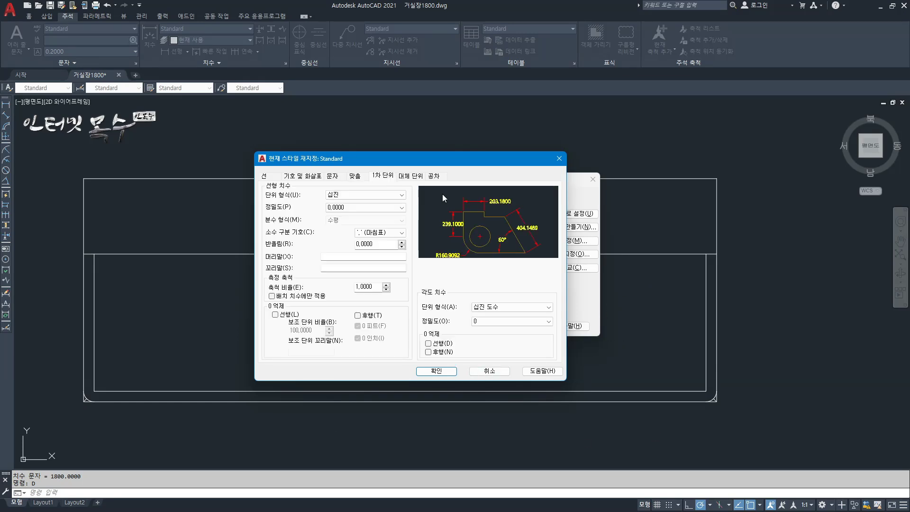
left_click(402, 208)
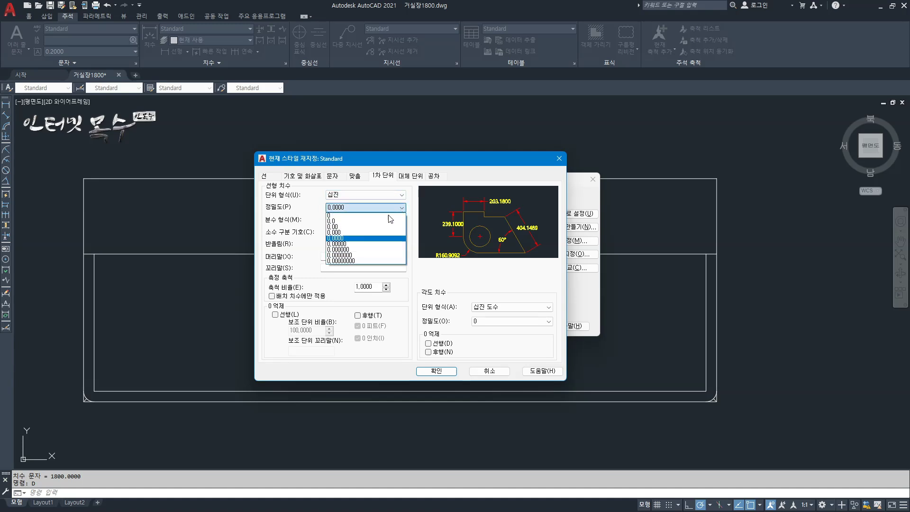
left_click(340, 216)
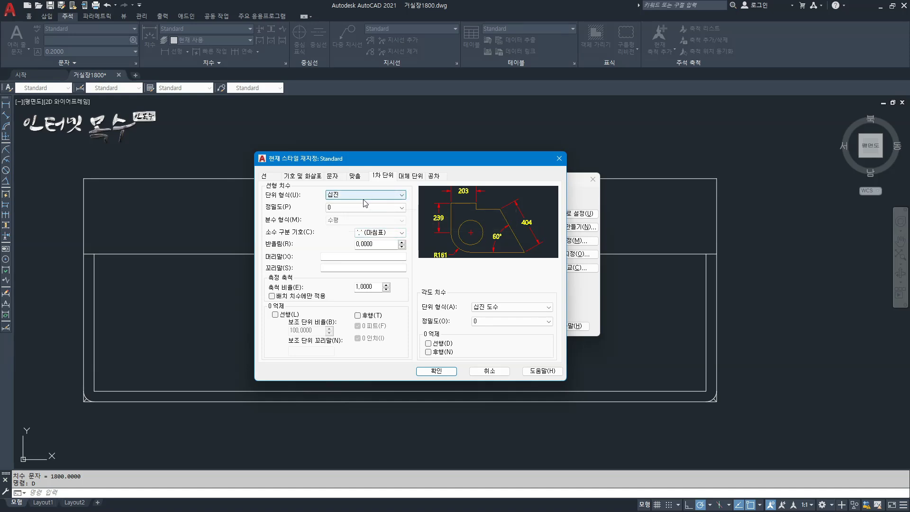
Step: Try a linear dimension precision of 0.00000000 and return it to 0
left_click(404, 209)
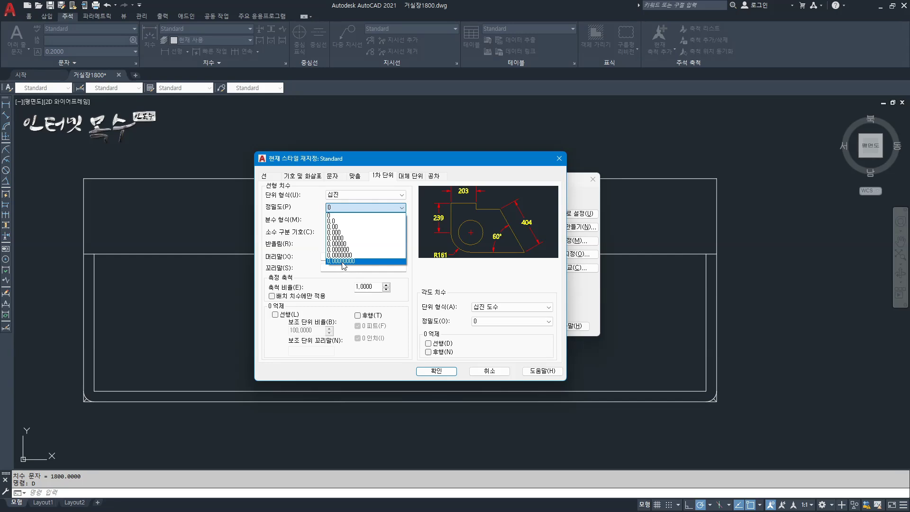
left_click(351, 261)
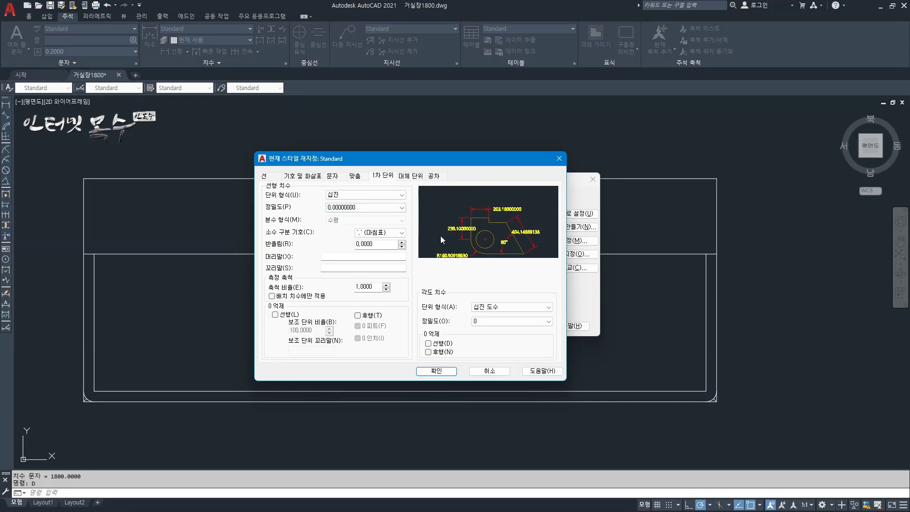
left_click(403, 209)
left_click(369, 216)
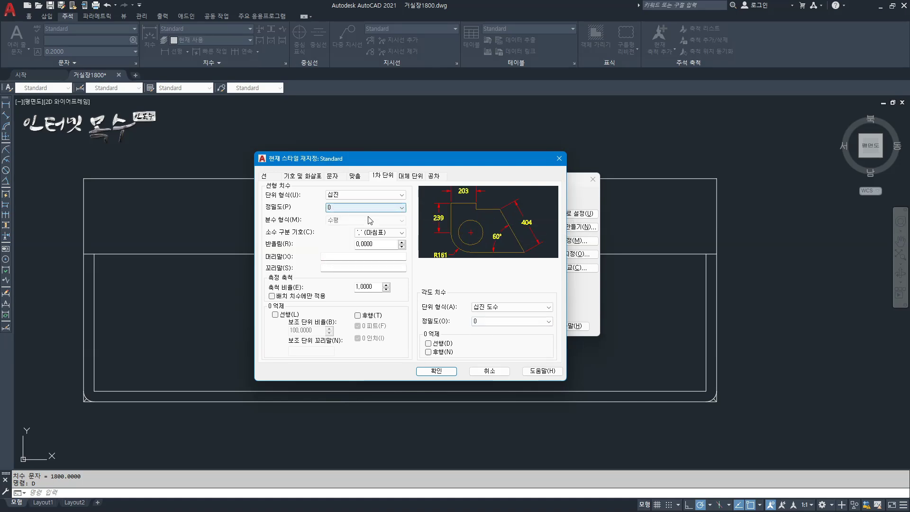
left_click(403, 211)
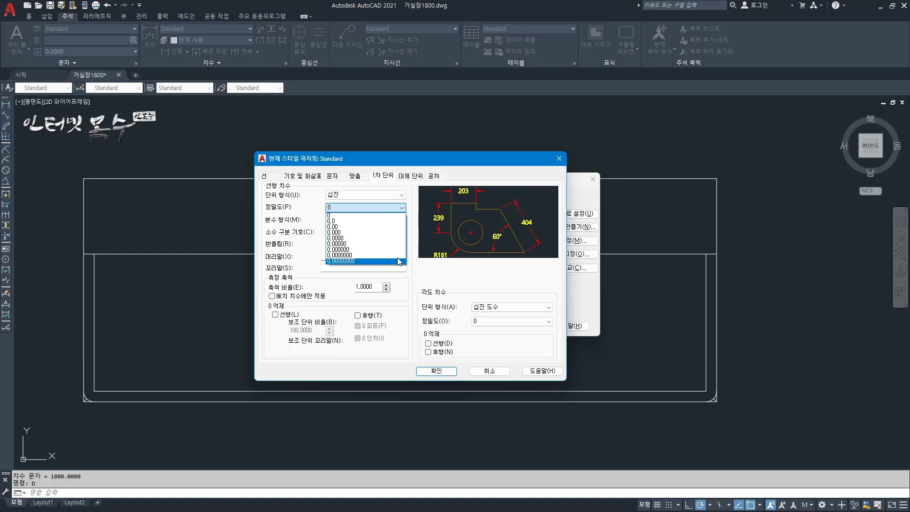
left_click(417, 272)
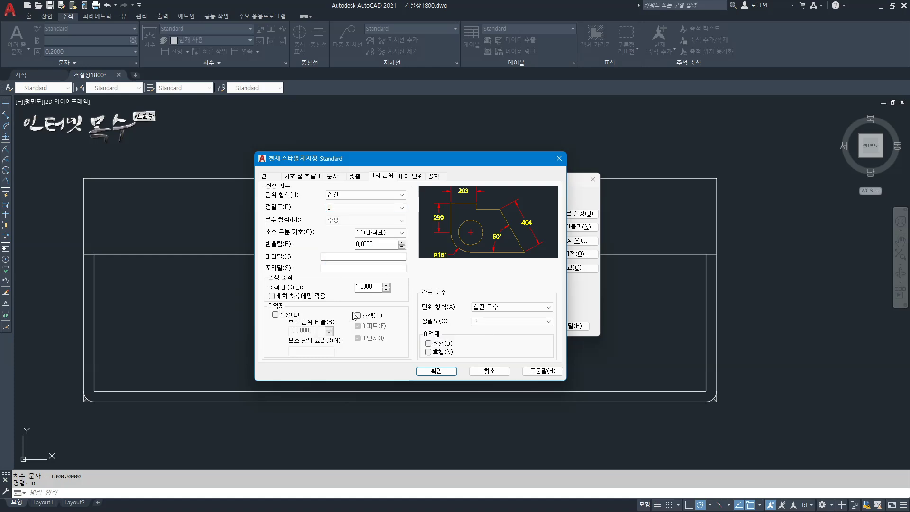
Step: Suppress trailing zeros for linear and angular dimensions, accept the override and close the dimension style manager
left_click(428, 353)
left_click(438, 371)
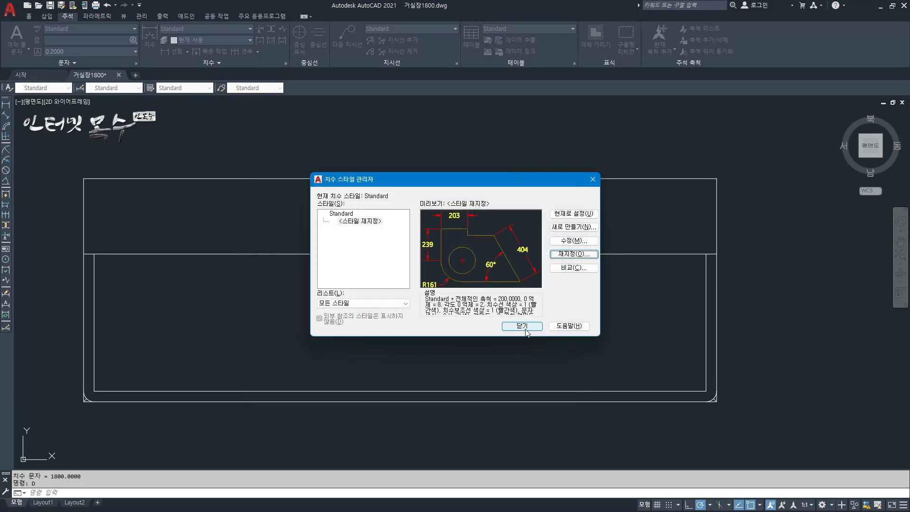
left_click(522, 326)
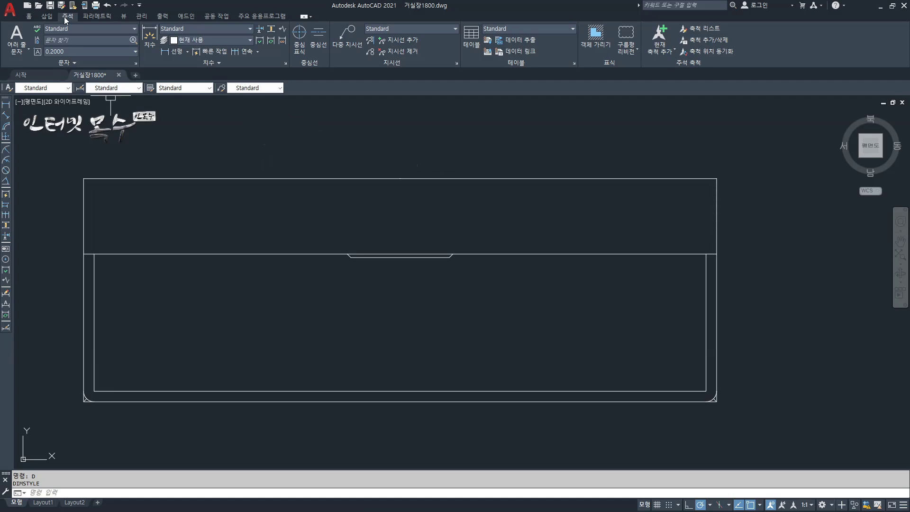
Step: Update the top view's existing overall width dimension to the current dimension style override using a crossing selection
left_click(271, 41)
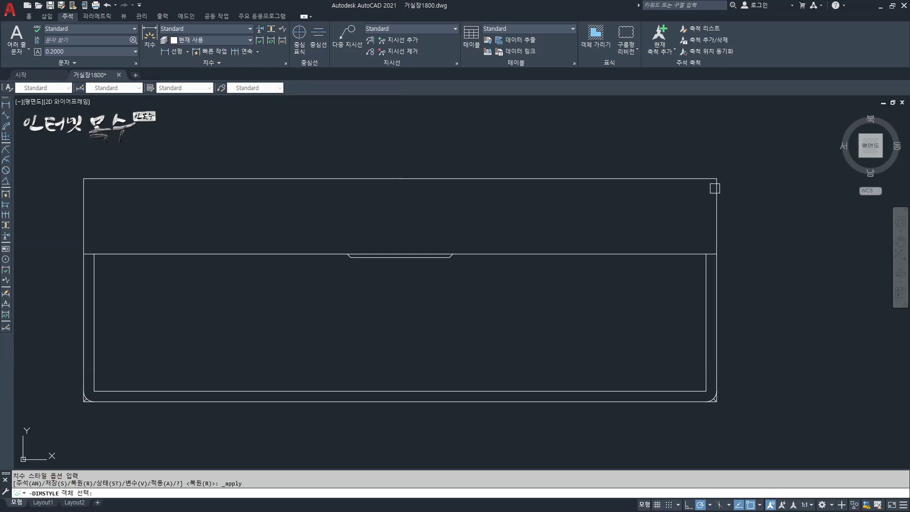
left_click(743, 159)
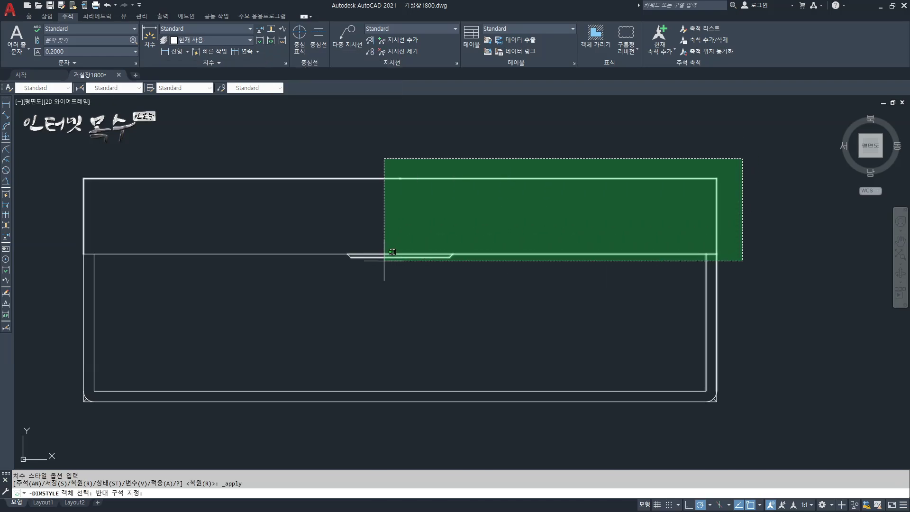
left_click(59, 286)
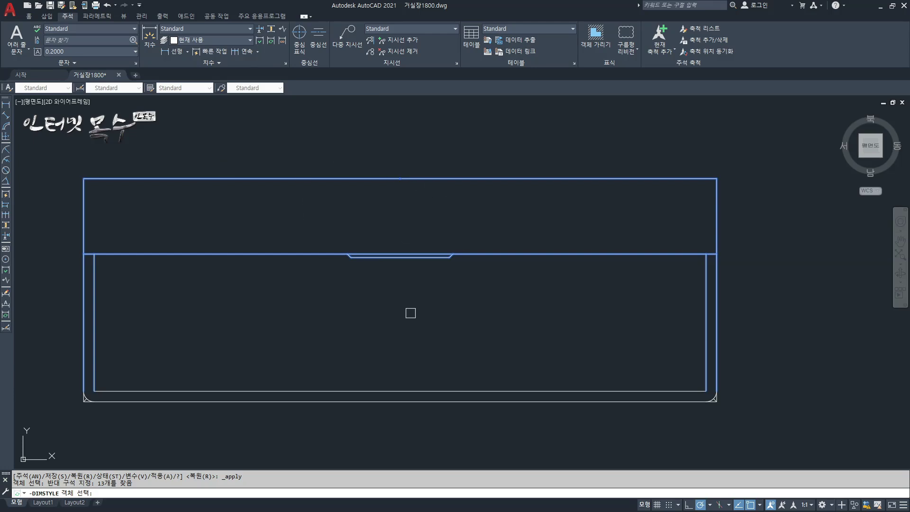
key("Return")
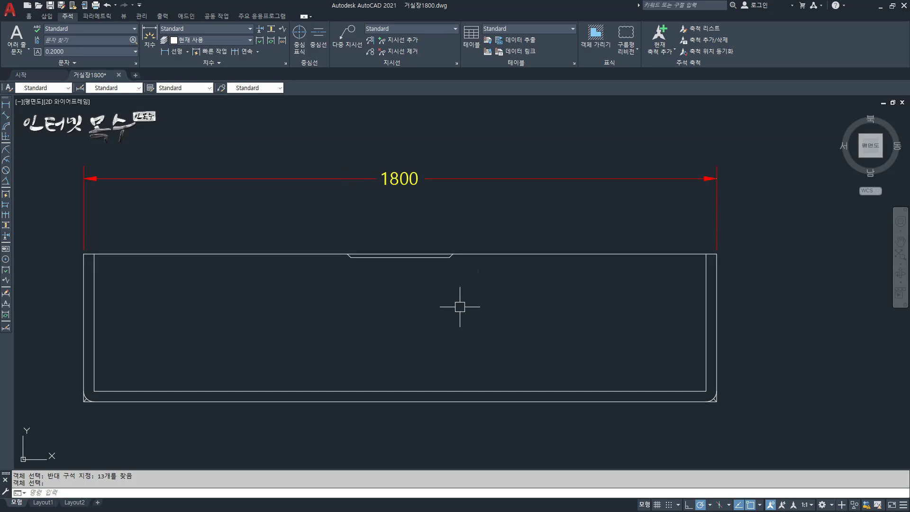
Step: Add a linear dimension for the top view's inner width between the side panels, placed below the overall width dimension
key("Return")
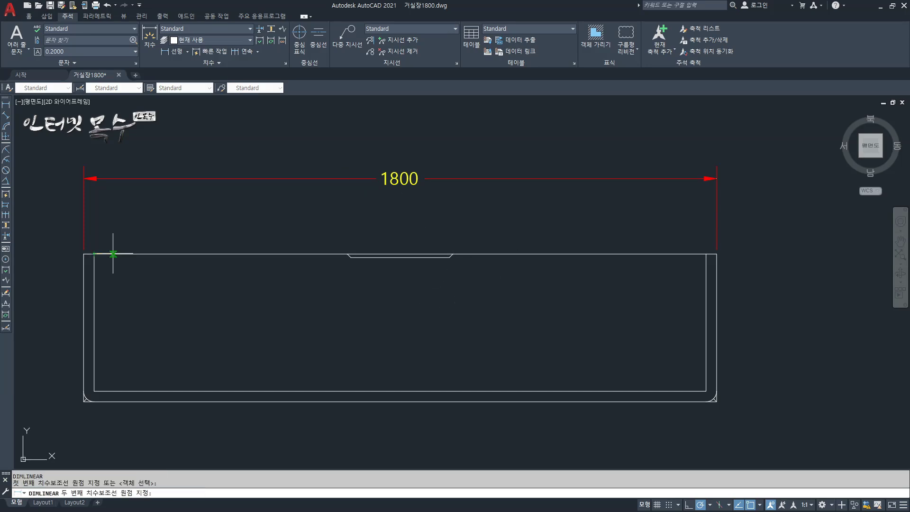
left_click(110, 254)
left_click(706, 254)
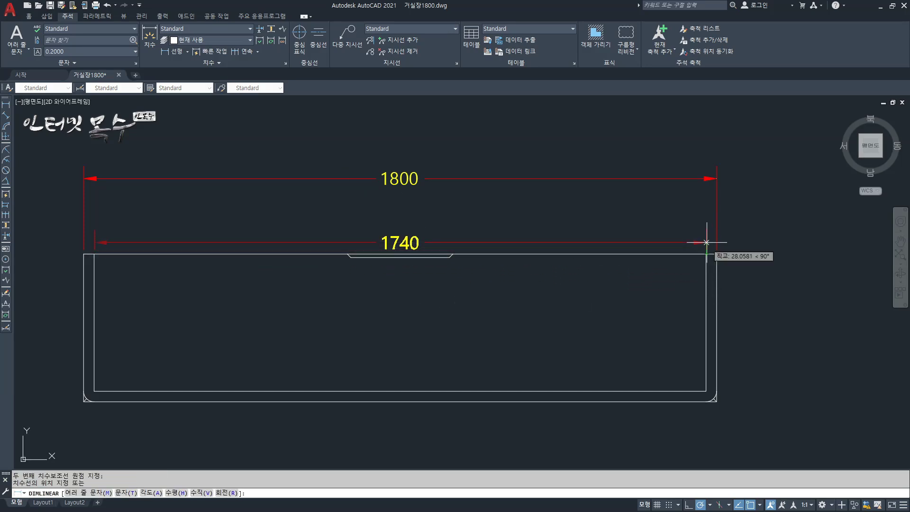
left_click(705, 216)
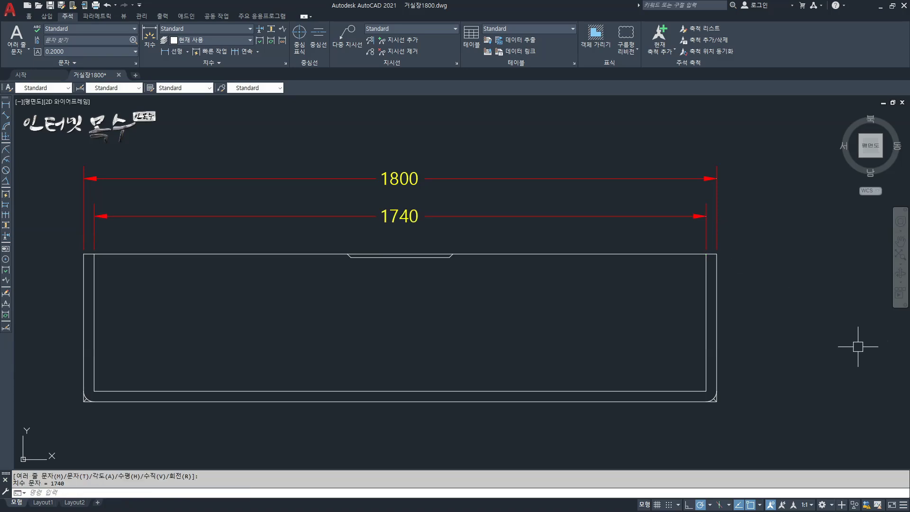
Step: Add a vertical linear dimension for the top view's full depth, placed to the left of its left edge
middle_click_drag(86, 298, 219, 299)
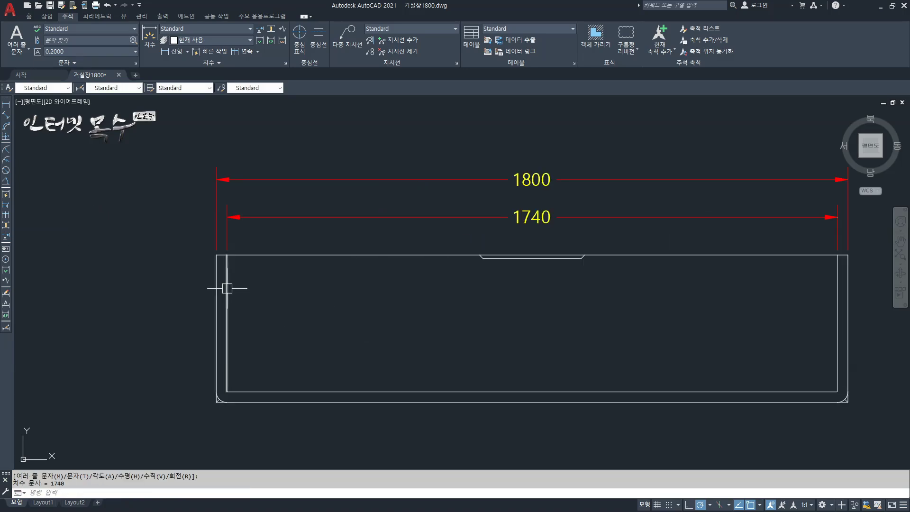
key("space")
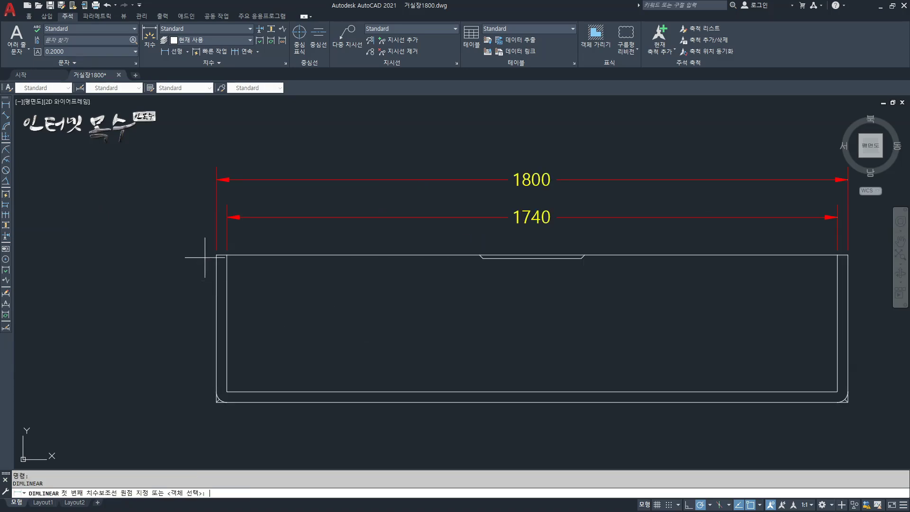
left_click(217, 255)
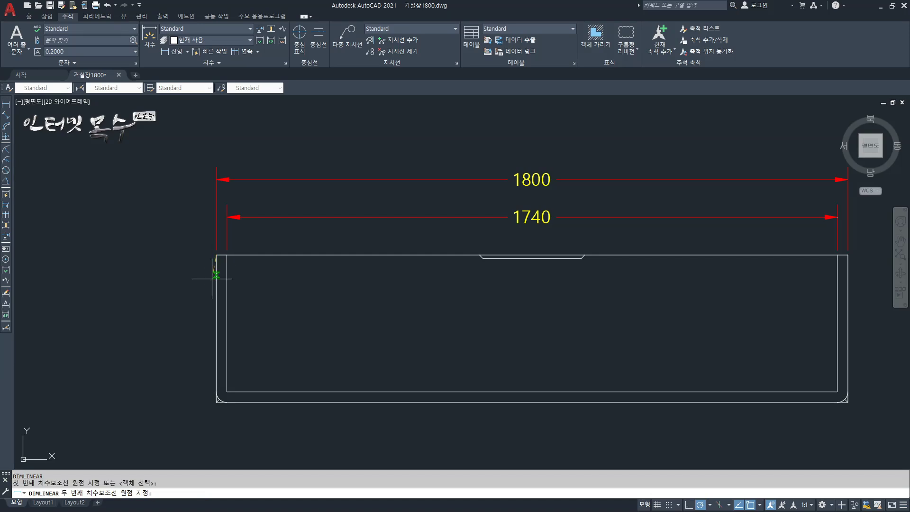
left_click(216, 402)
left_click(142, 386)
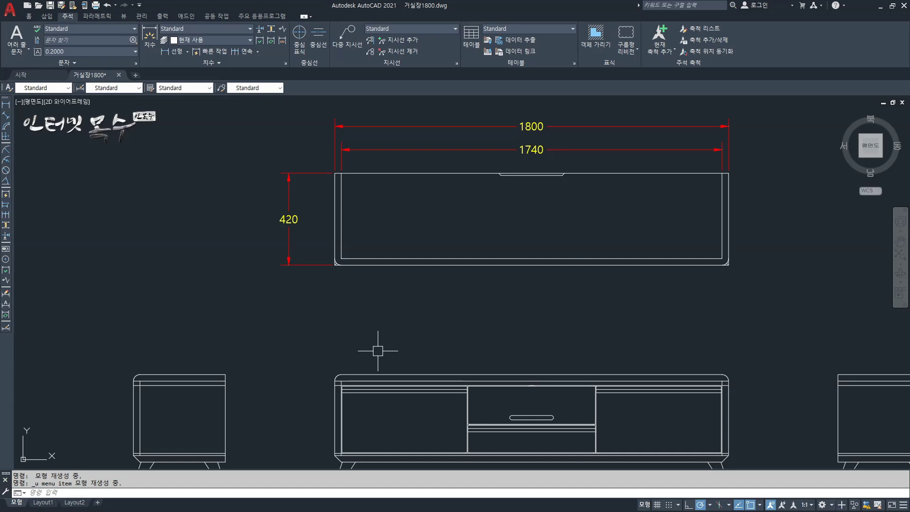
Step: Examine the segments forming the rounded upper-left corner of the left side view by selecting them individually, and clear the selection
middle_click_drag(322, 359, 484, 282)
scroll(380, 354, "up", 2)
scroll(183, 230, "up", 2)
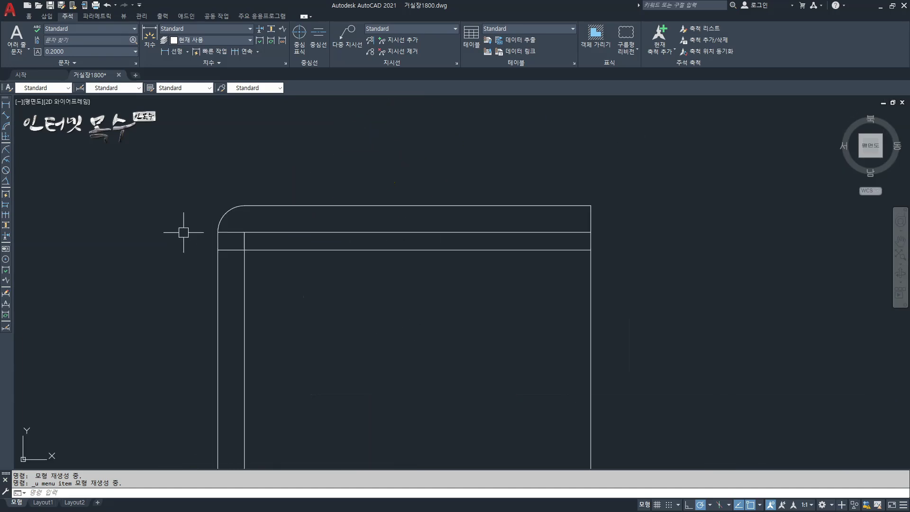
scroll(223, 213, "up", 1)
scroll(240, 203, "up", 1)
scroll(274, 168, "up", 3)
scroll(279, 176, "down", 3)
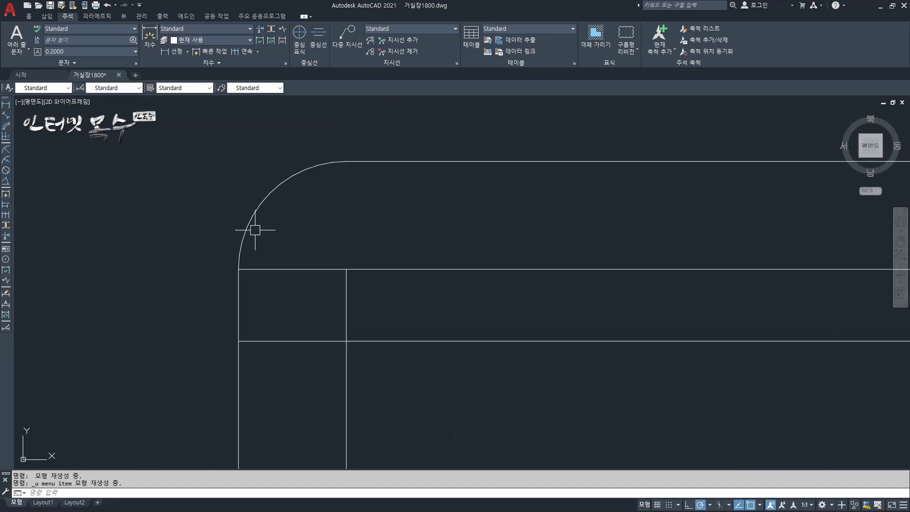
left_click(332, 162)
left_click(299, 172)
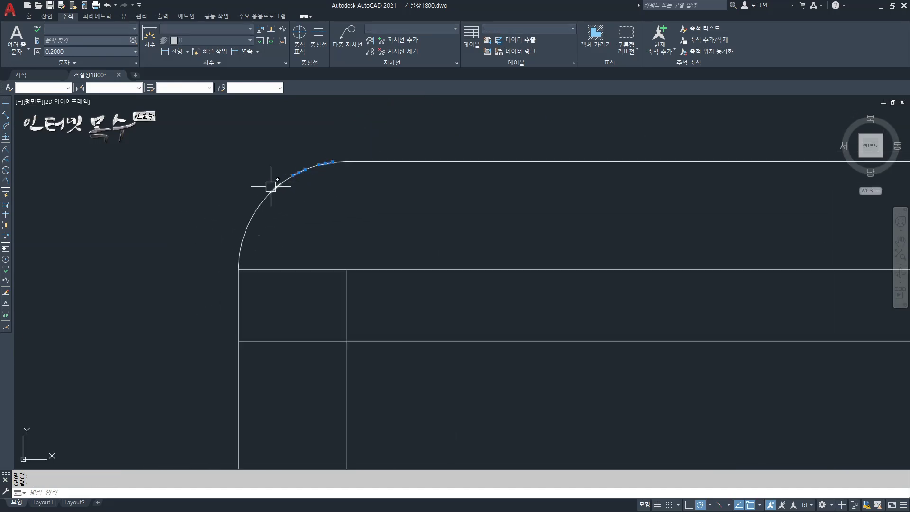
left_click(266, 191)
left_click(247, 215)
left_click(242, 241)
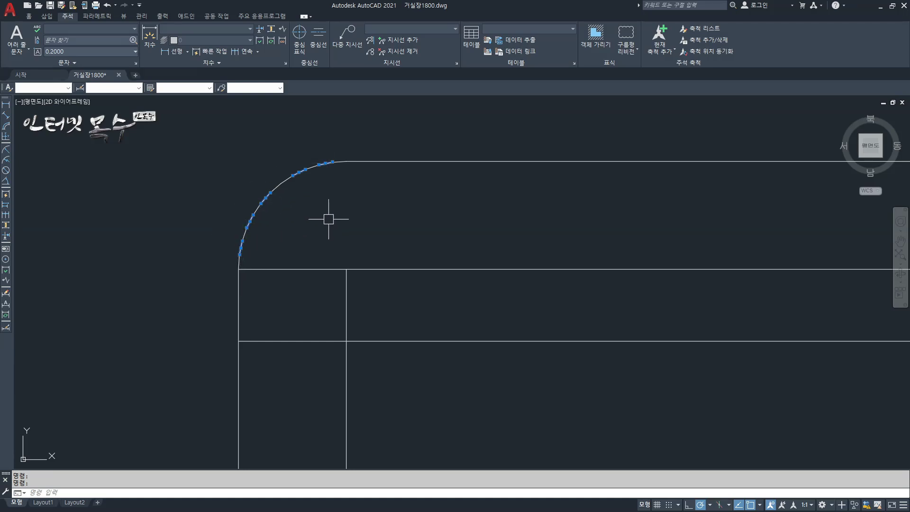
left_click(279, 183)
left_click(241, 236)
left_click(257, 208)
left_click(314, 189)
left_click(287, 180)
left_click(313, 167)
key("Escape")
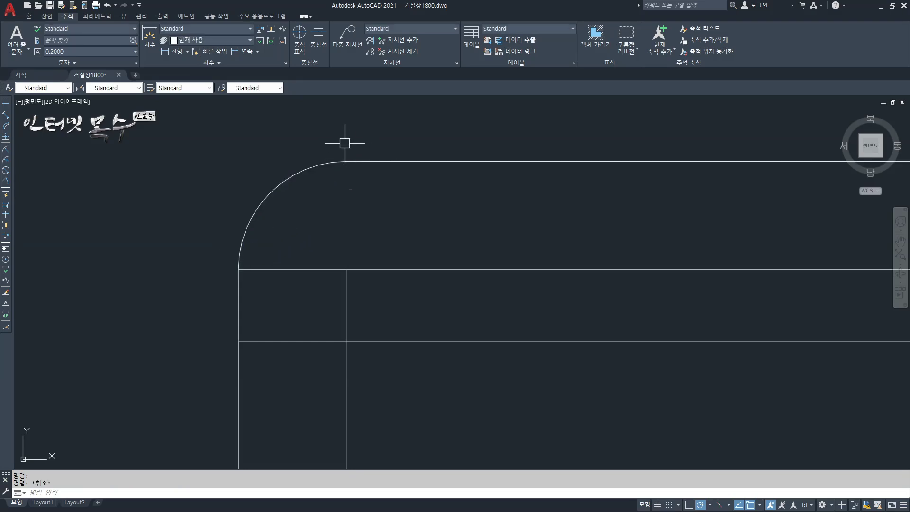
Step: Delete all the short segments forming the rounded upper-left corner of the left side view
left_click(339, 145)
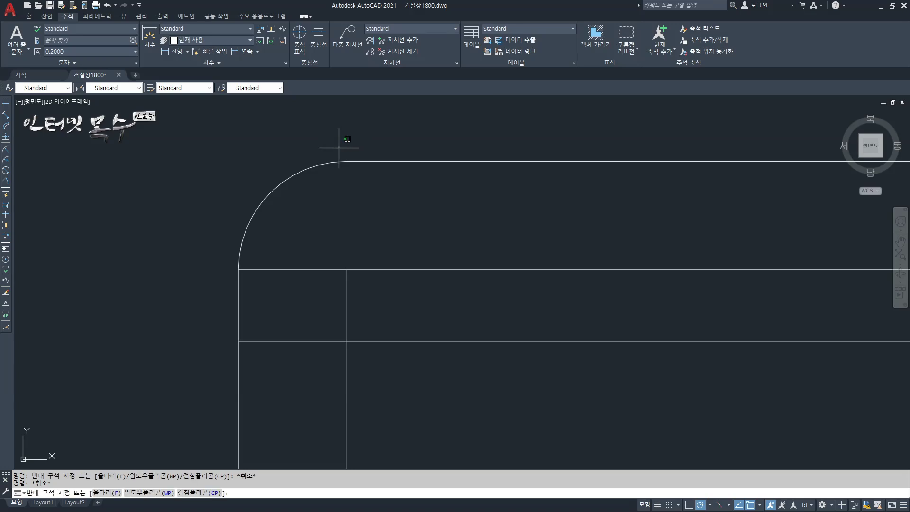
left_click(188, 264)
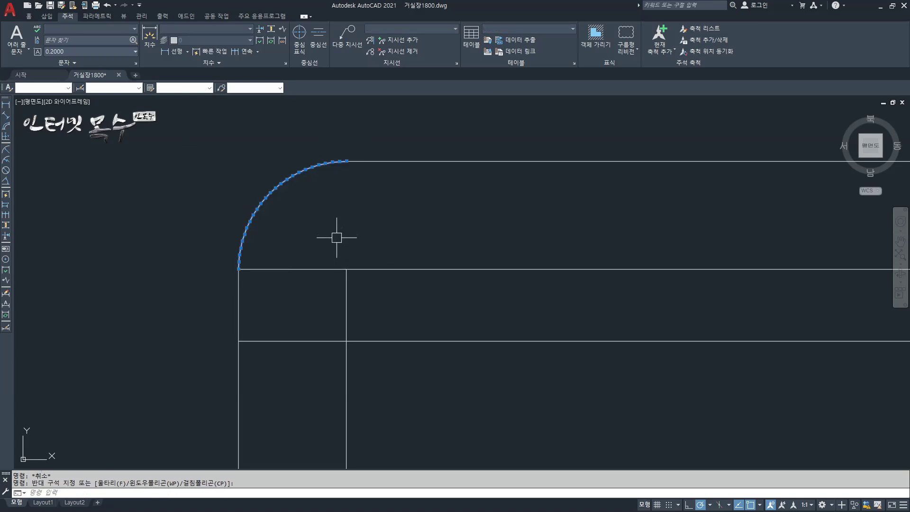
key("Delete")
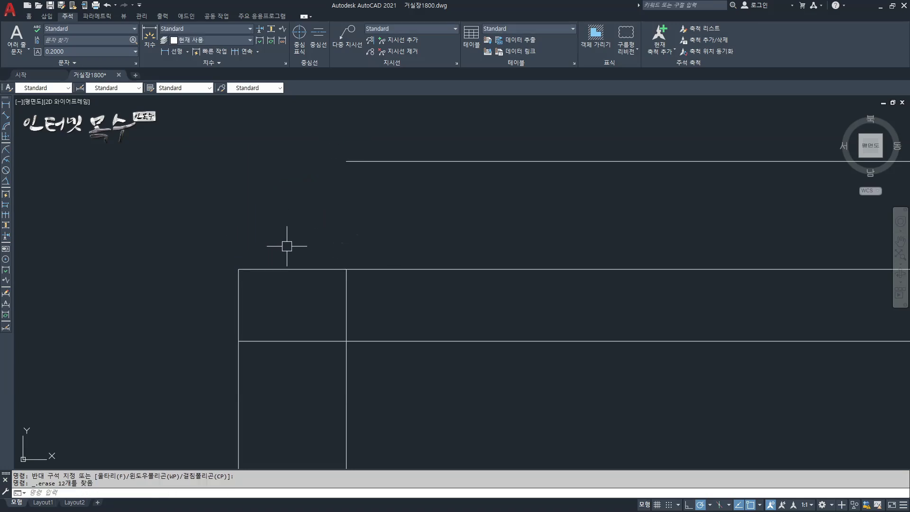
Step: Extend the inner vertical line at the left side view's upper-left corner up to the top edge line
type("Ex")
key("Return")
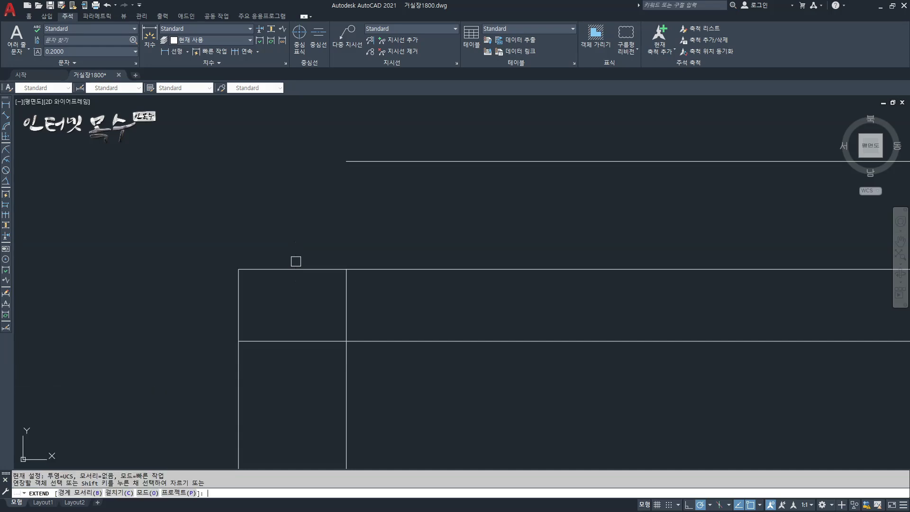
left_click(346, 301)
left_click(343, 174)
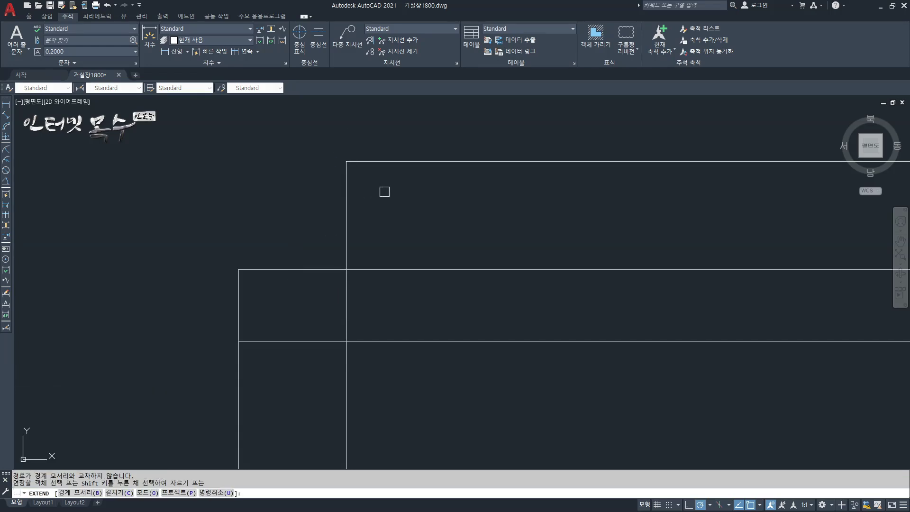
Step: Draw a circle centered where the extended vertical meets the upper horizontal line, with its radius reaching the side view's top edge
type("c")
key("Escape")
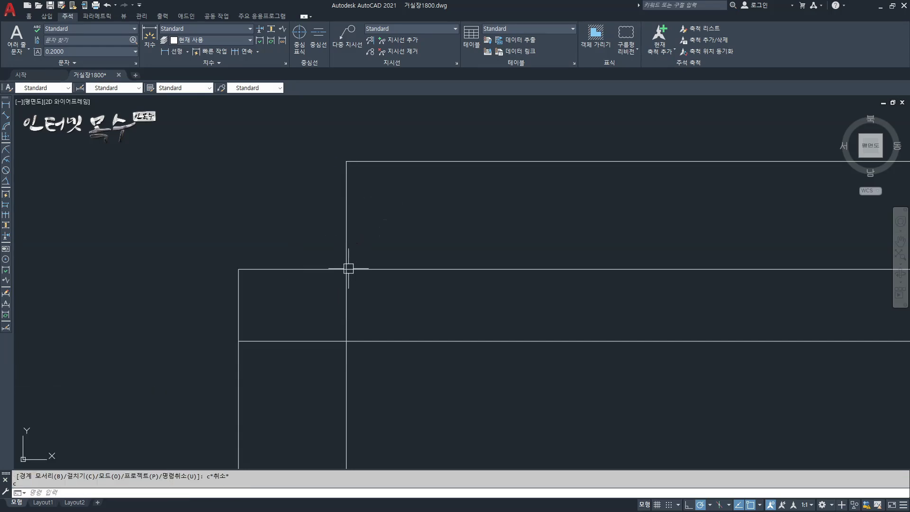
key("Return")
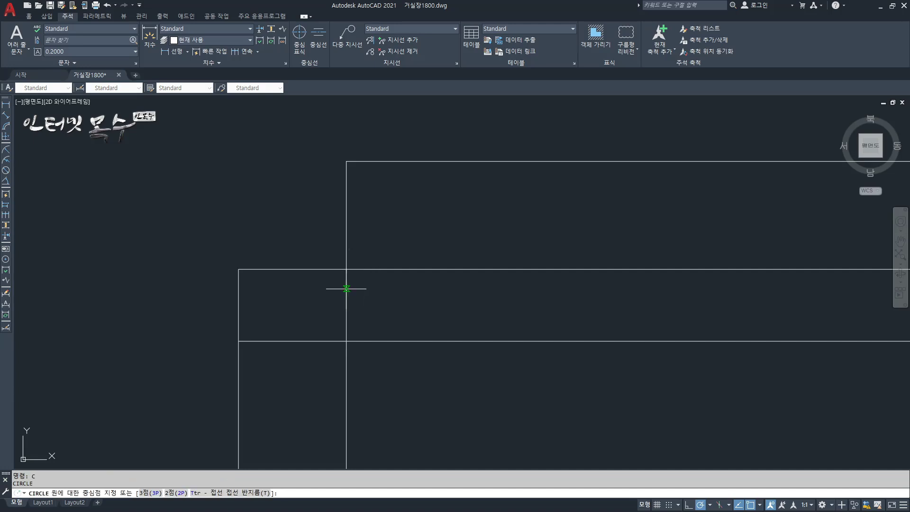
left_click(346, 269)
left_click(346, 163)
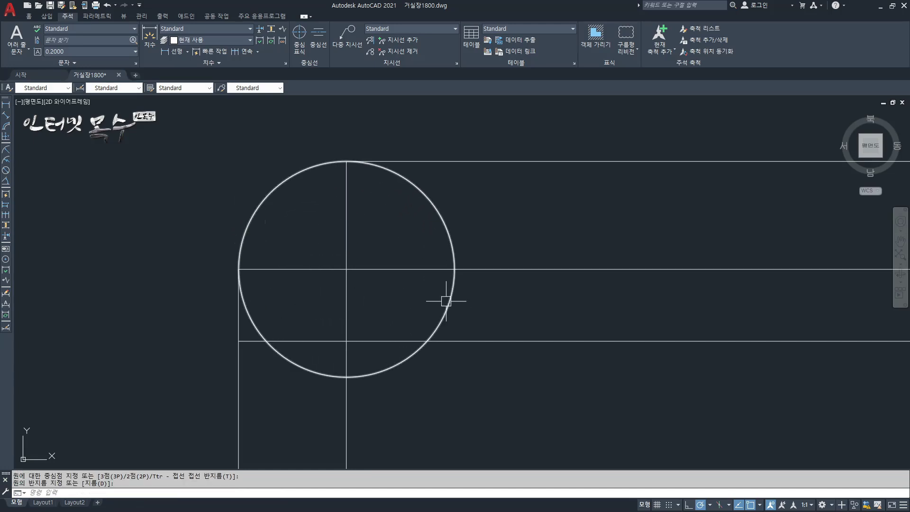
Step: Trim the circle to its upper-left quarter arc and remove the vertical line's portion above the panel's underside
type("tr")
key("space")
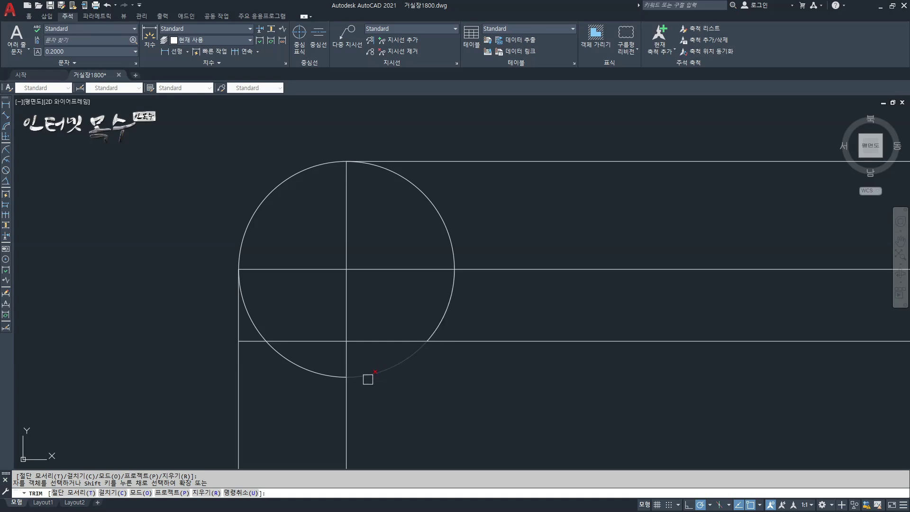
left_click(319, 374)
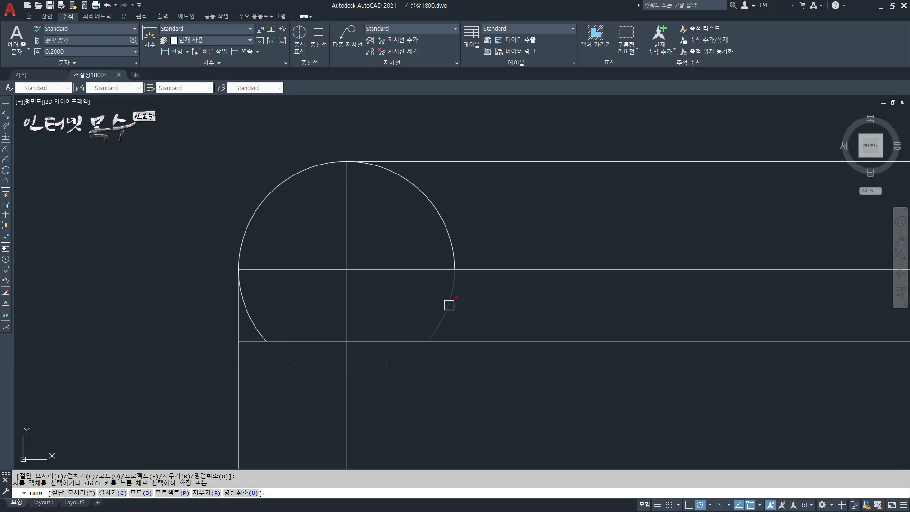
left_click(440, 217)
left_click(347, 308)
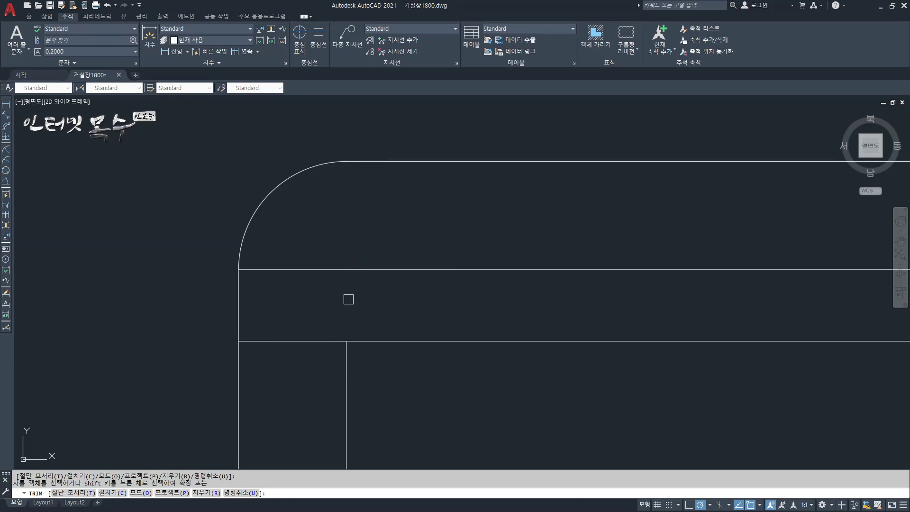
scroll(348, 299, "down", 2)
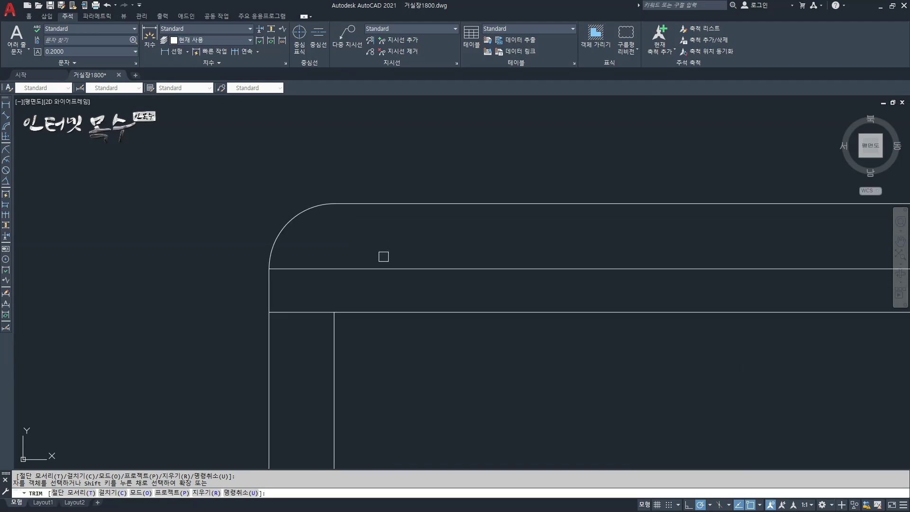
key("Escape")
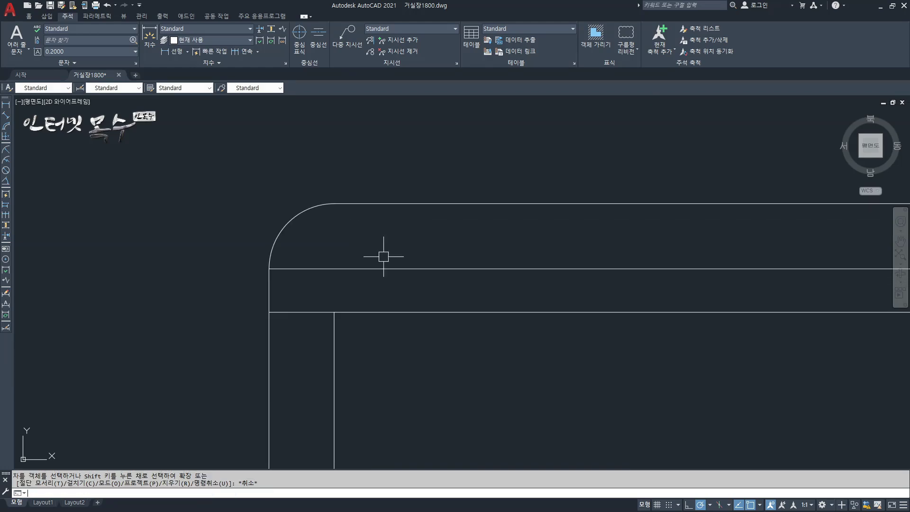
Step: Add a radius dimension to the left side view's rounded corner arc, placing its text outside to the upper left
type("dra")
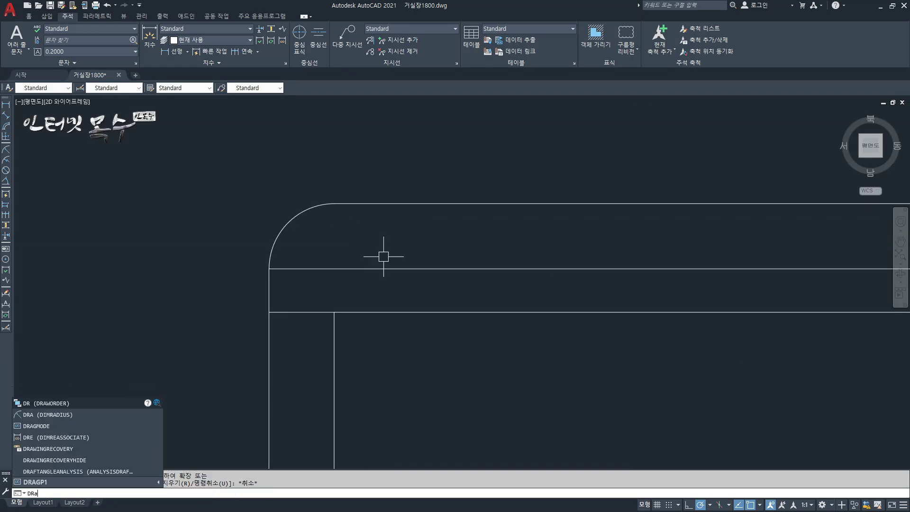
key("Return")
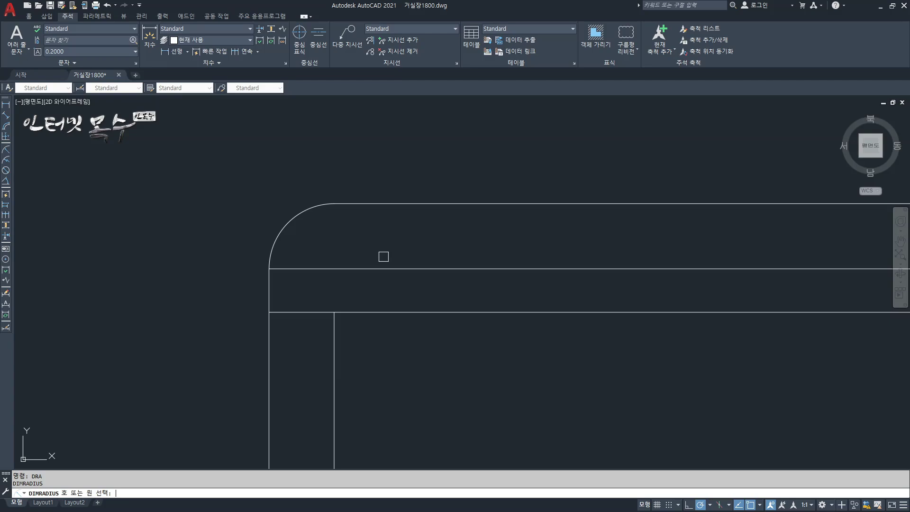
left_click(284, 228)
scroll(244, 182, "down", 10)
left_click(215, 158)
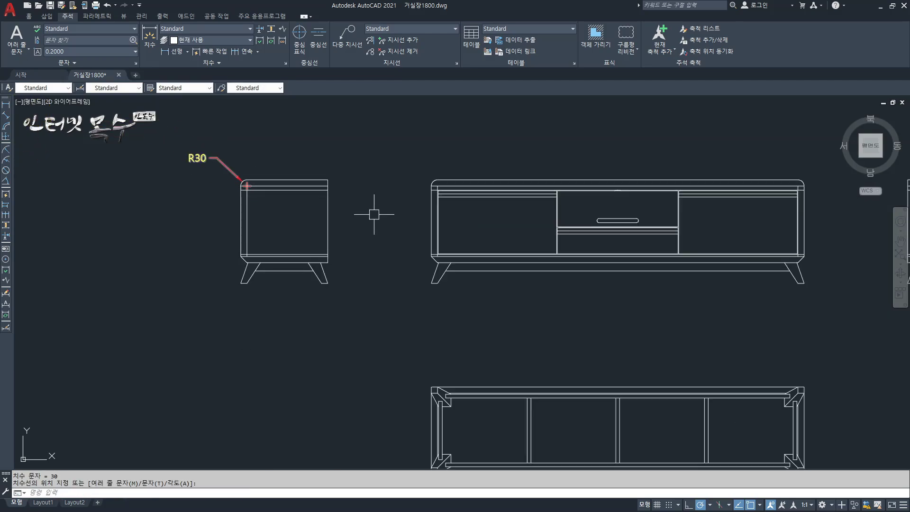
scroll(237, 183, "up", 6)
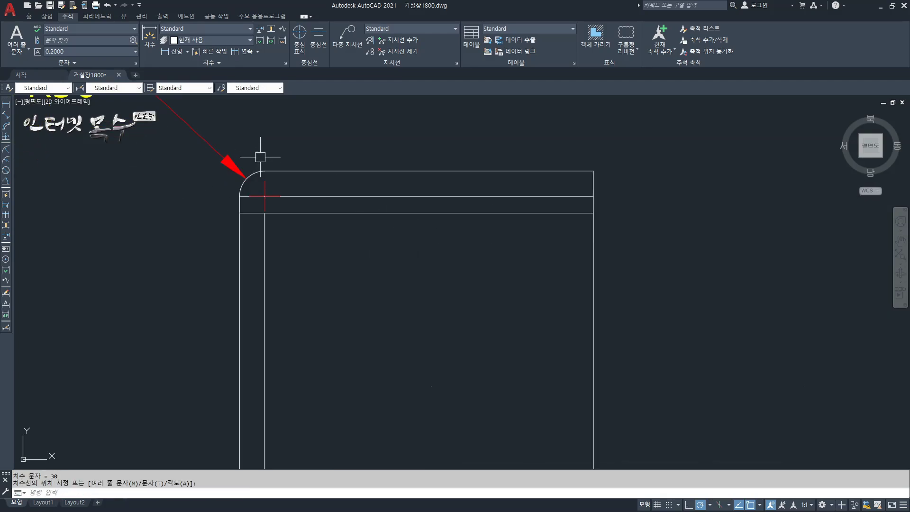
scroll(275, 163, "down", 5)
scroll(204, 137, "up", 3)
scroll(322, 172, "down", 8)
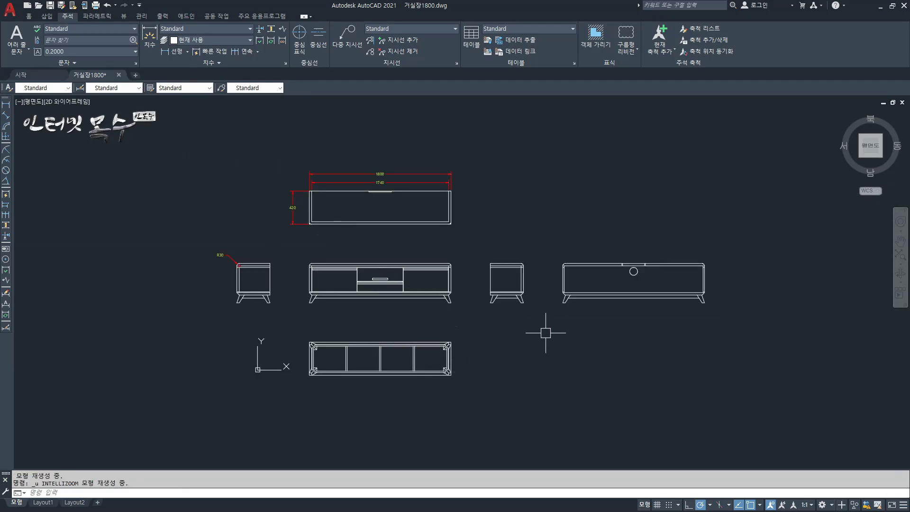
Step: Switch to File Explorer, open 거실장1800(치수).dwg in AutoCAD and look over its dimensioned views
key("alt+Tab")
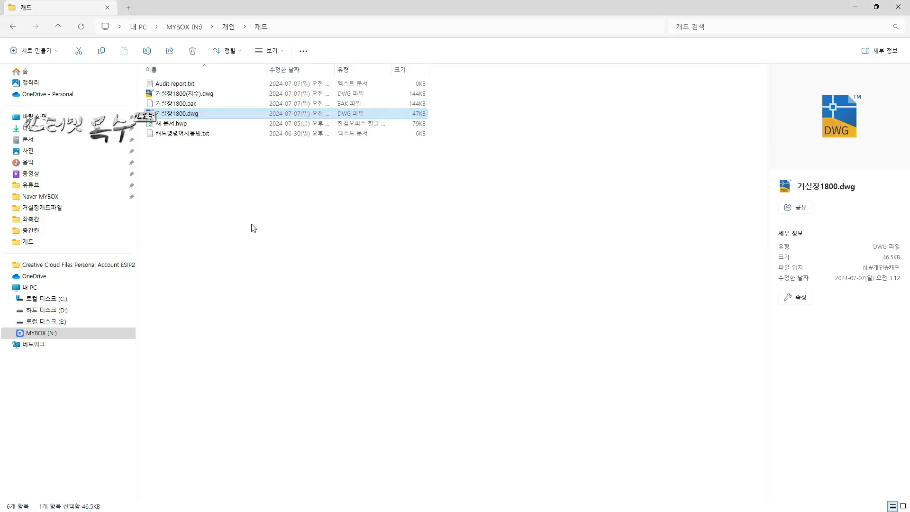
double_click(180, 94)
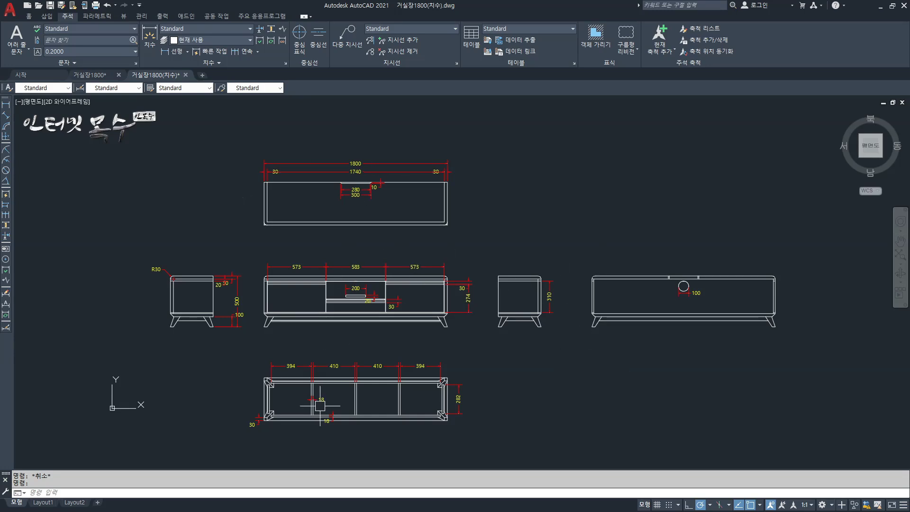
scroll(291, 211, "up", 8)
scroll(318, 221, "down", 8)
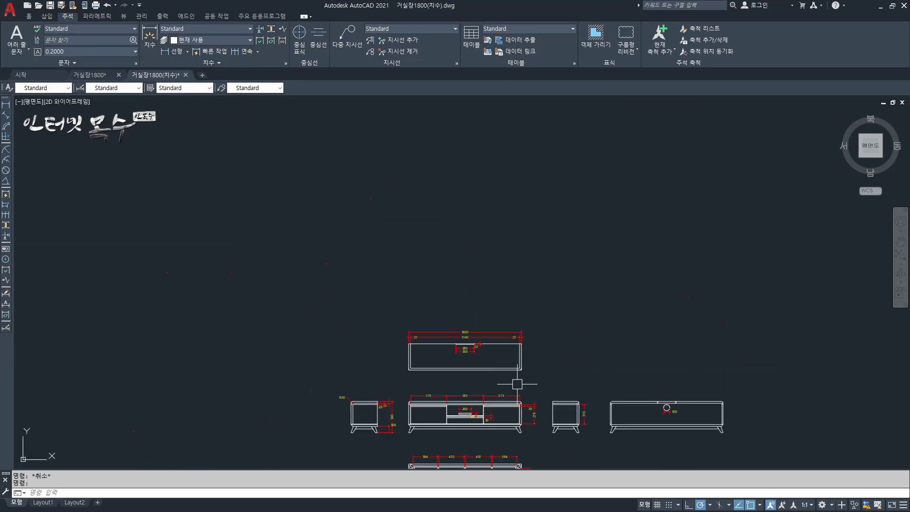
mouse_move(519, 380)
middle_mouse_down()
mouse_move(494, 362)
mouse_move(429, 231)
mouse_move(444, 247)
middle_mouse_up()
scroll(424, 262, "up", 2)
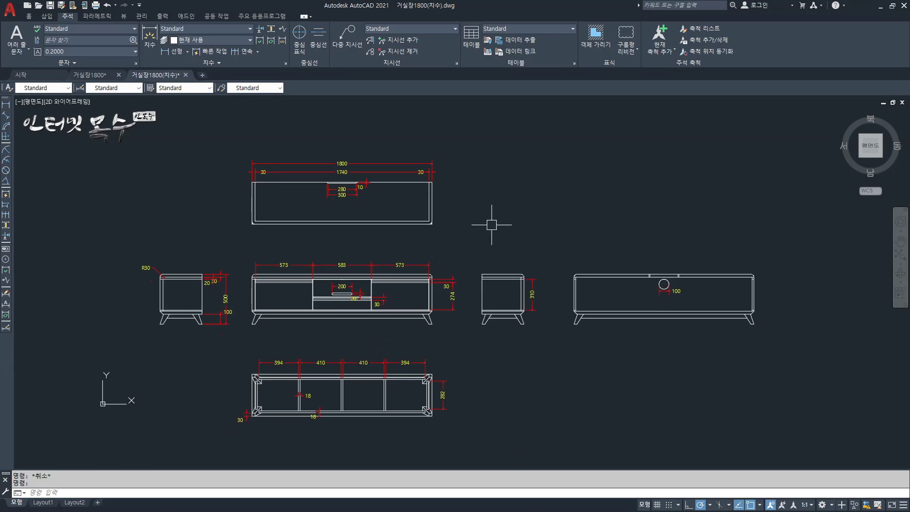
Step: Override the current Standard dimension style with index color 150 for the dimension lines
key("Return")
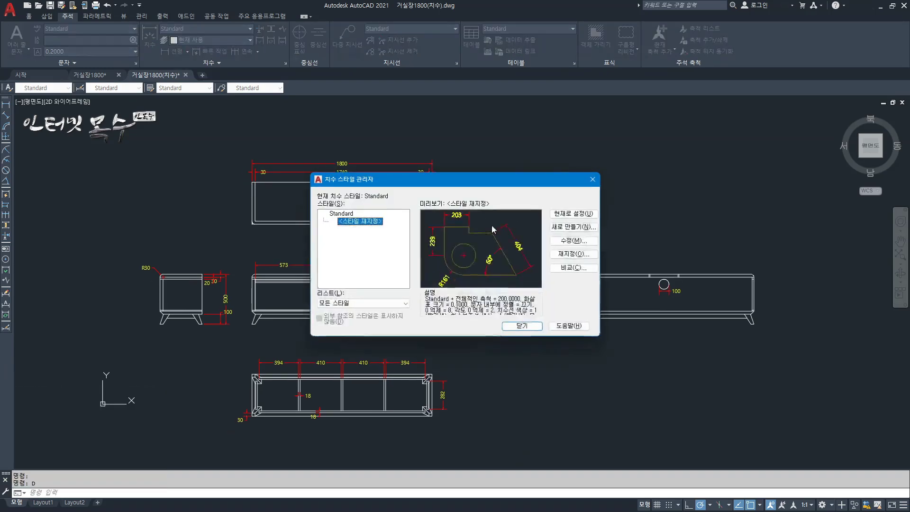
left_click(570, 255)
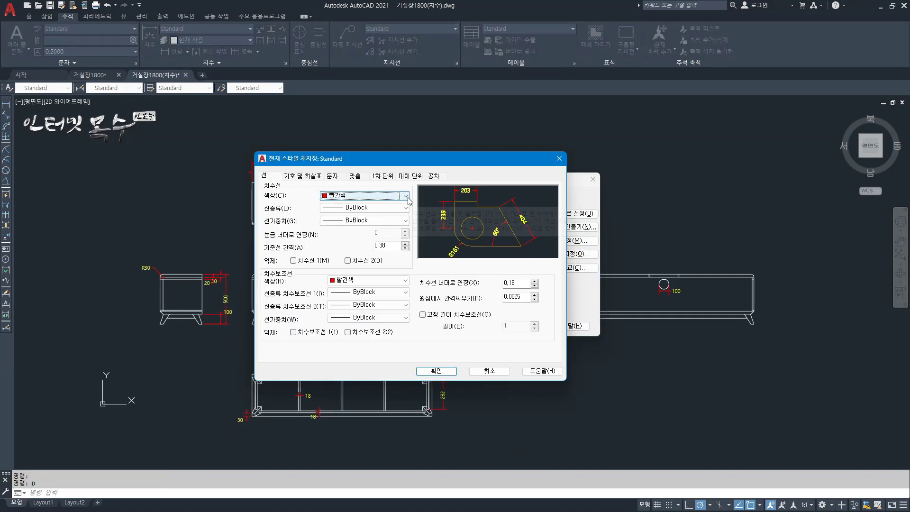
left_click(403, 196)
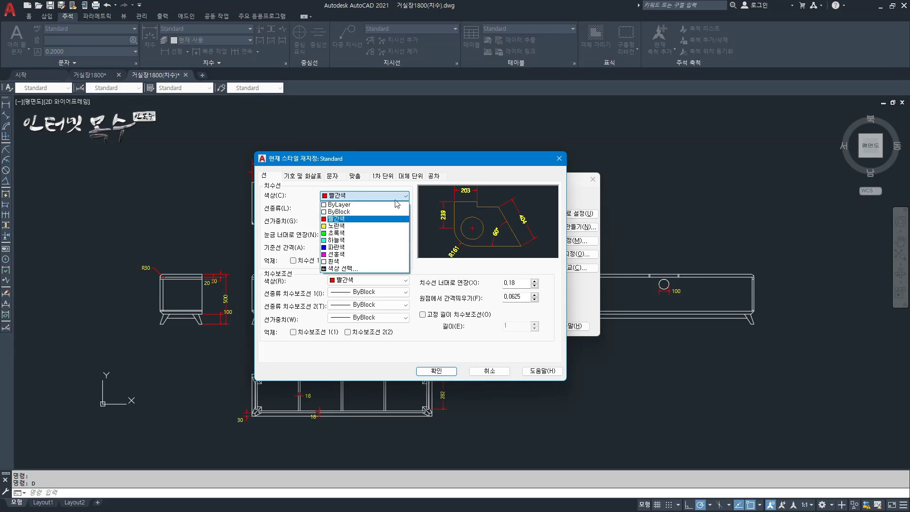
left_click(346, 270)
left_click(467, 231)
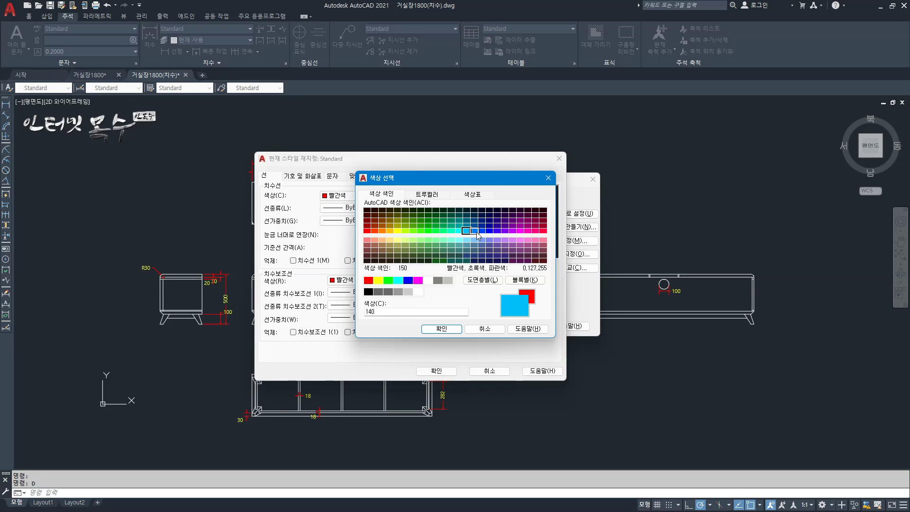
left_click(474, 231)
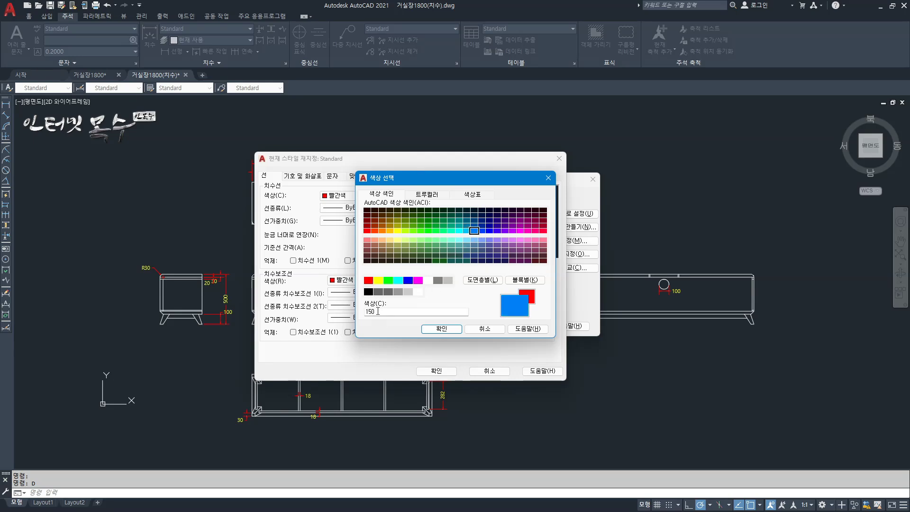
left_click(441, 330)
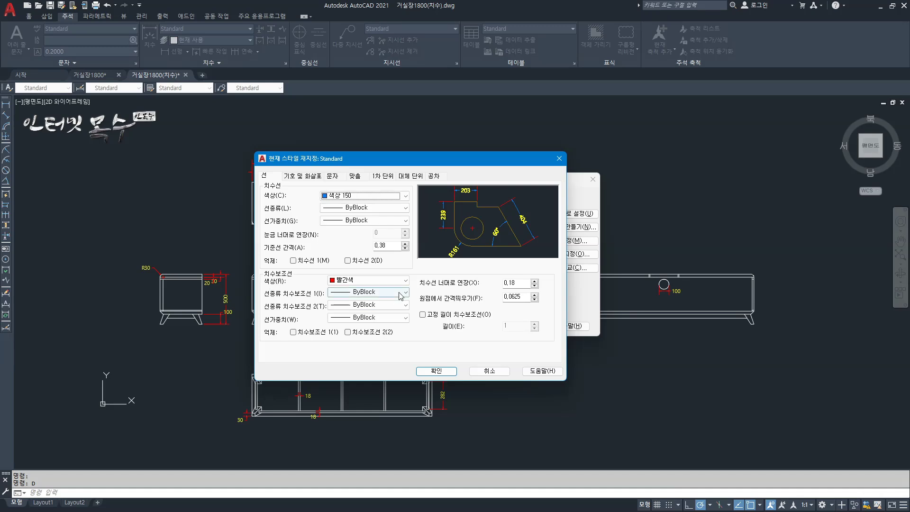
Step: Set the extension line color to index color 150 in the style override and close the Dimension Style Manager
left_click(407, 281)
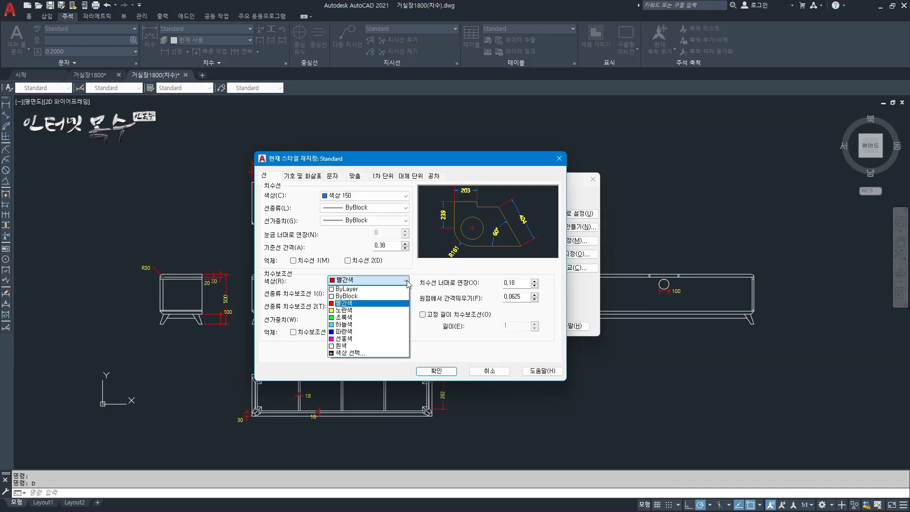
left_click(353, 352)
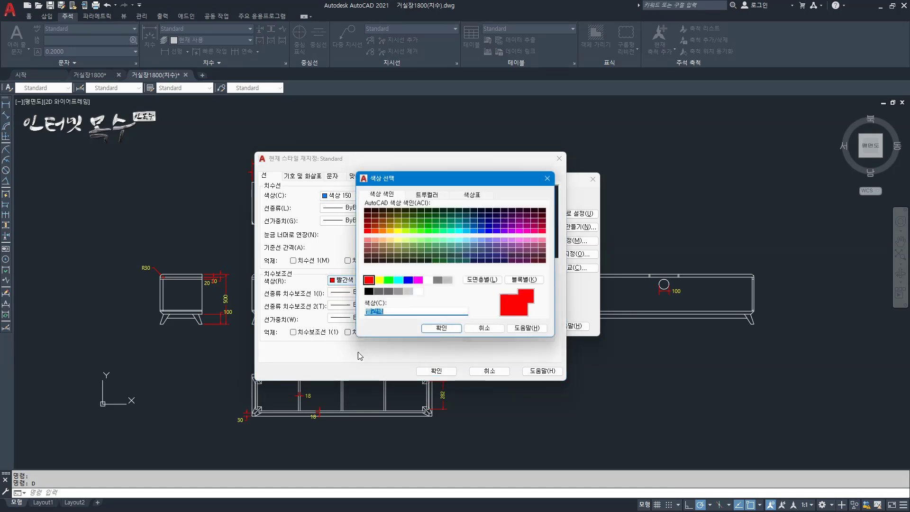
left_click(474, 231)
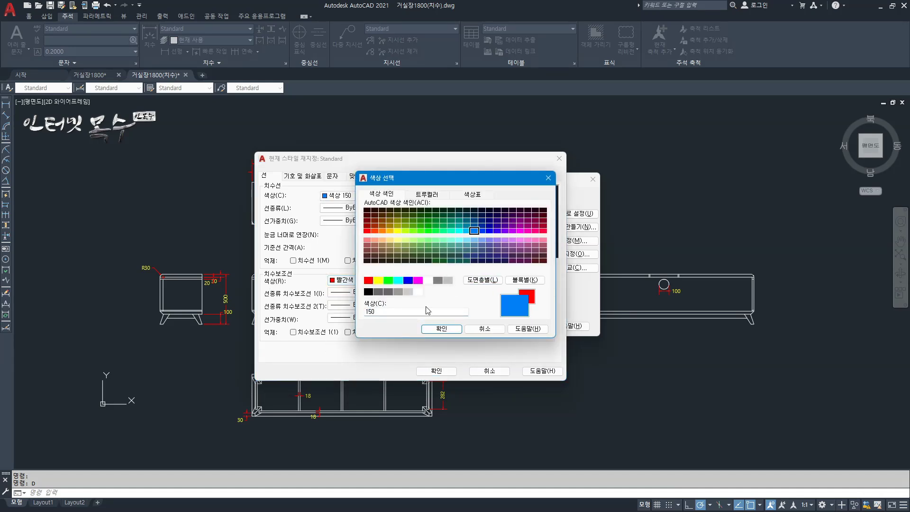
left_click(442, 329)
left_click(440, 372)
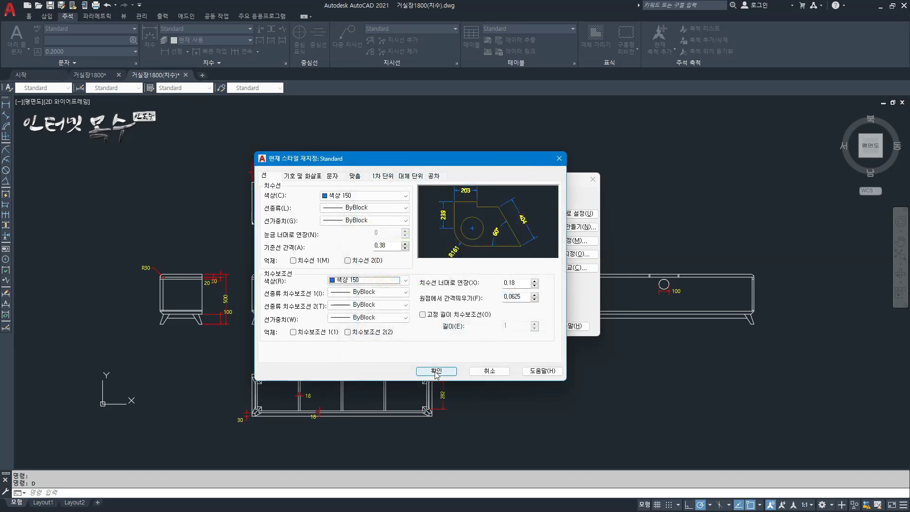
left_click(522, 325)
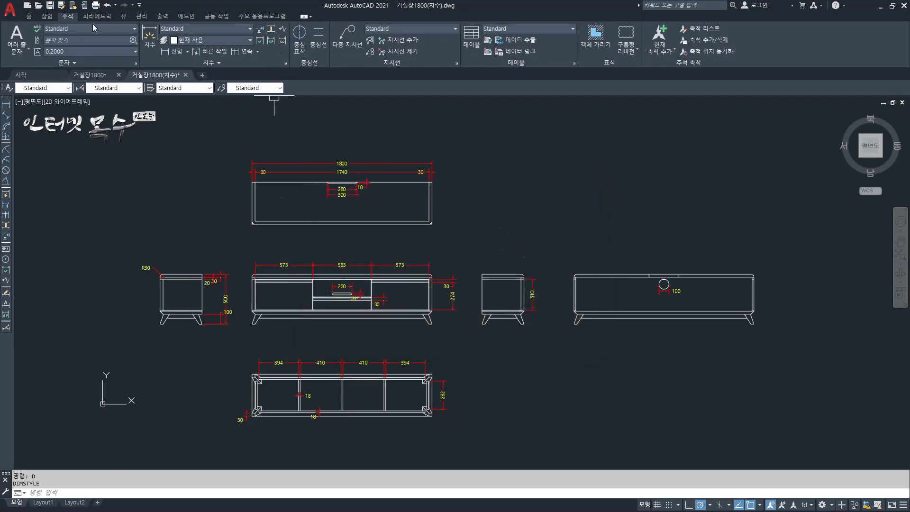
Step: Update all the drawing's existing dimensions to the overridden style by applying it to every view at once
left_click(272, 42)
left_click(773, 139)
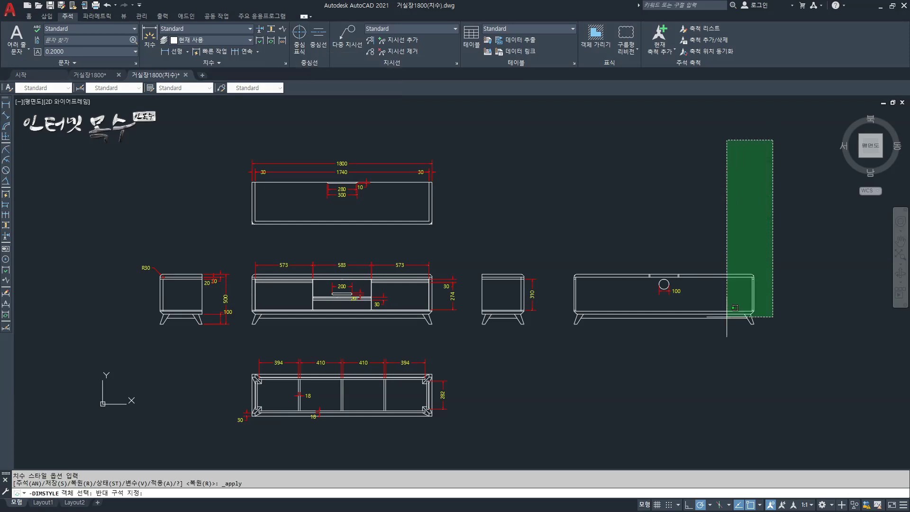
left_click(99, 446)
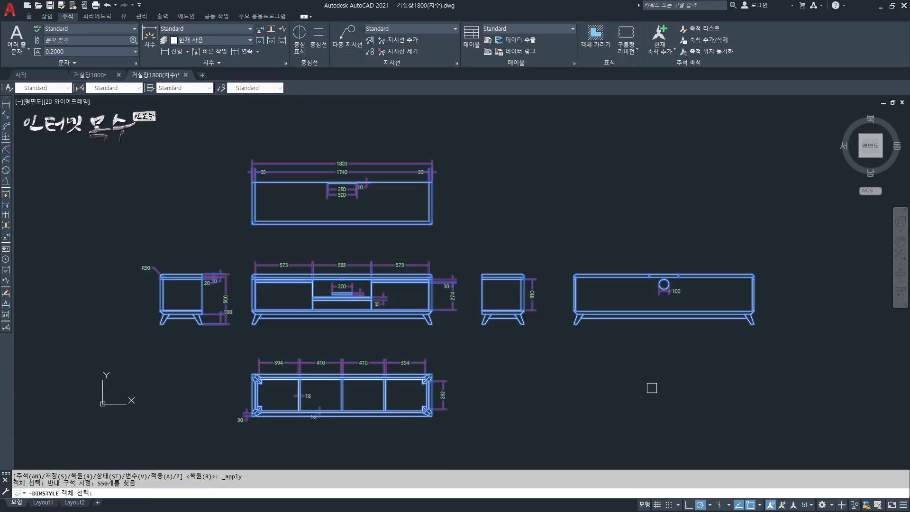
key("Return")
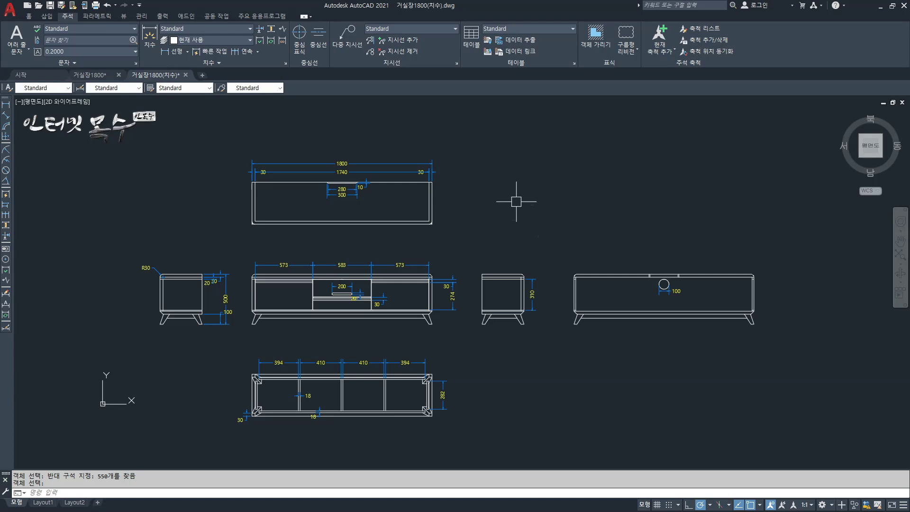
Step: Select all the drawing's dimensions with Select Similar, based on the top view's overall width dimension
left_click(432, 165)
right_click(432, 163)
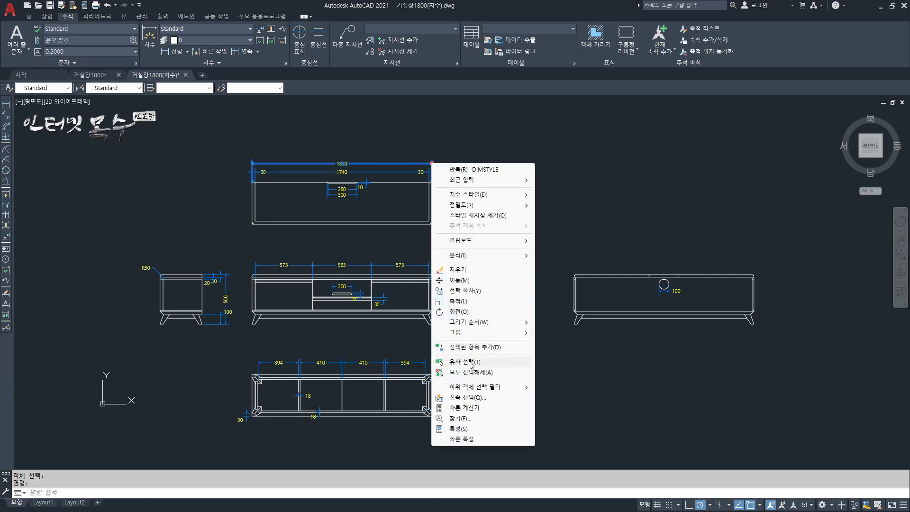
left_click(469, 361)
scroll(390, 277, "up", 8)
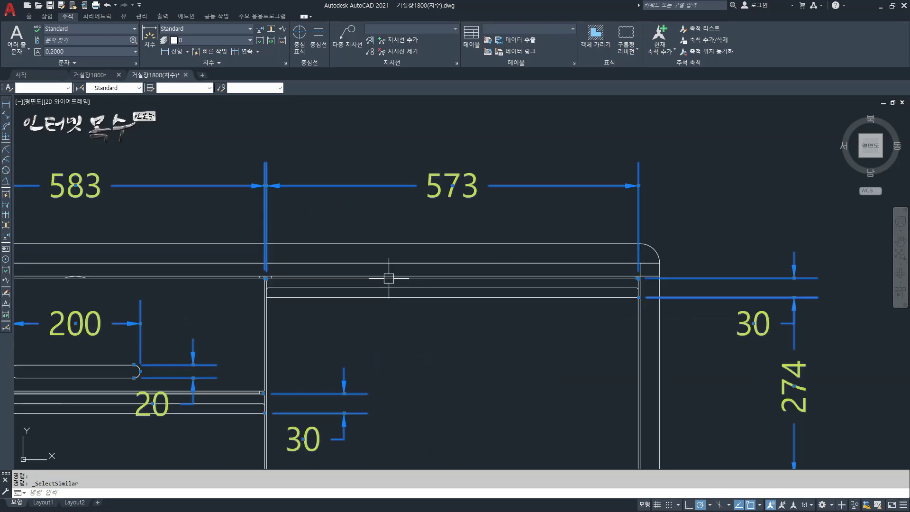
Step: Add the side view's corner radius dimension to the selection, cut all selected dimensions from the drawing, and undo the cut
scroll(606, 248, "down", 10)
scroll(412, 240, "up", 5)
scroll(515, 241, "down", 4)
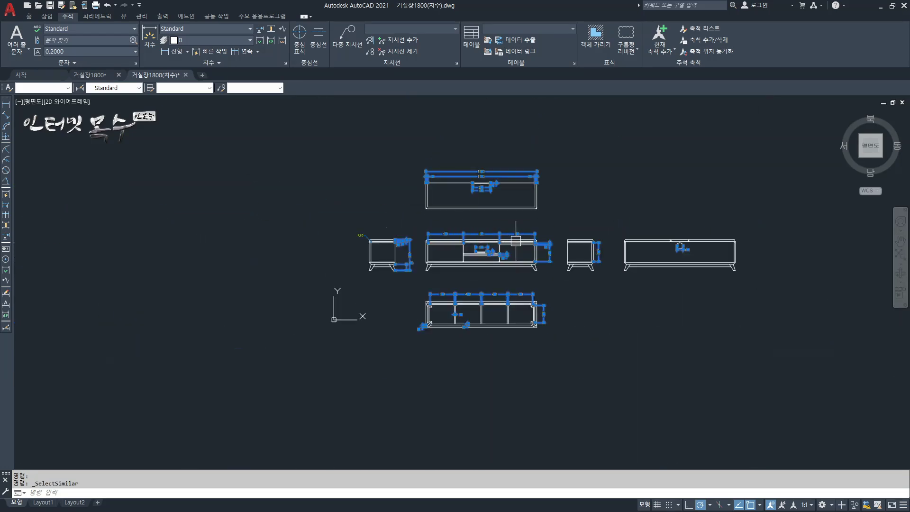
scroll(675, 251, "up", 2)
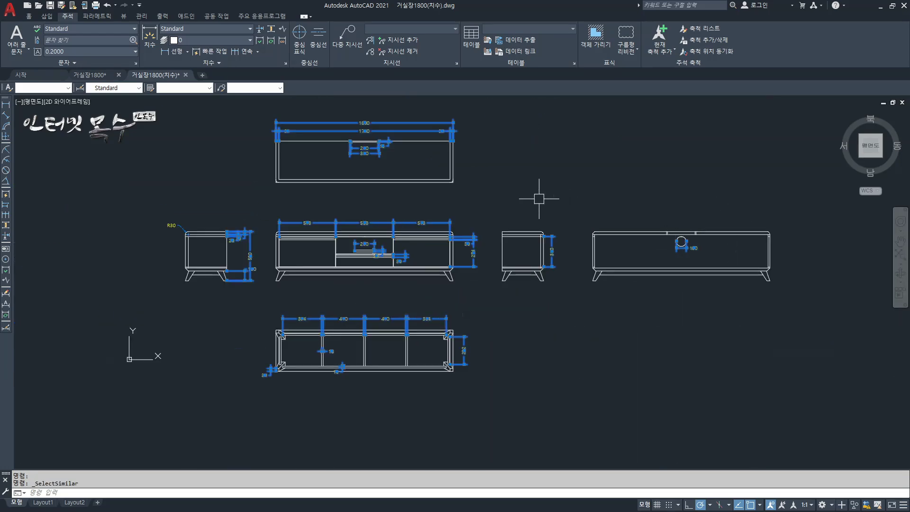
left_click(179, 228)
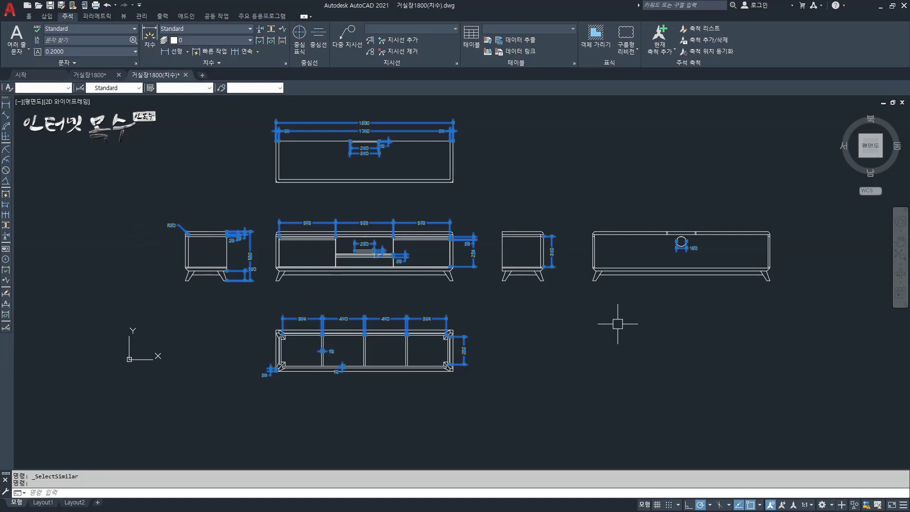
key("ctrl+x")
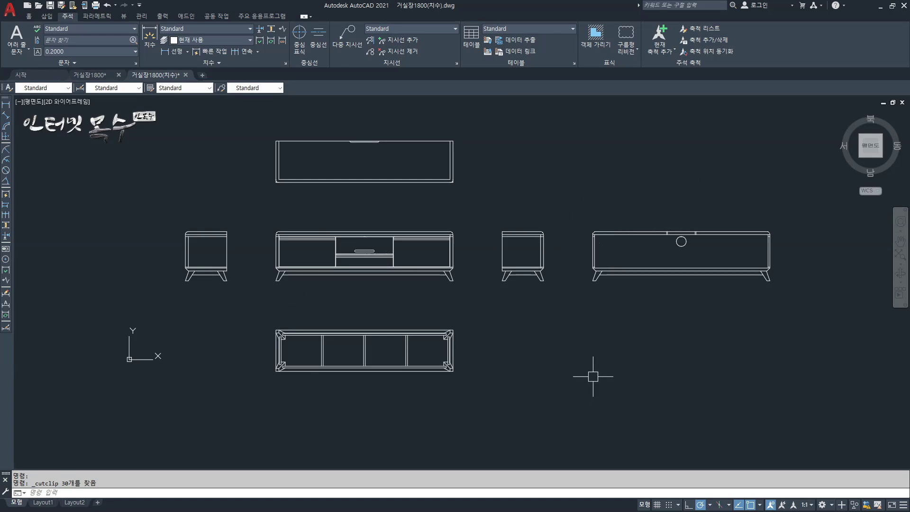
key("ctrl+z")
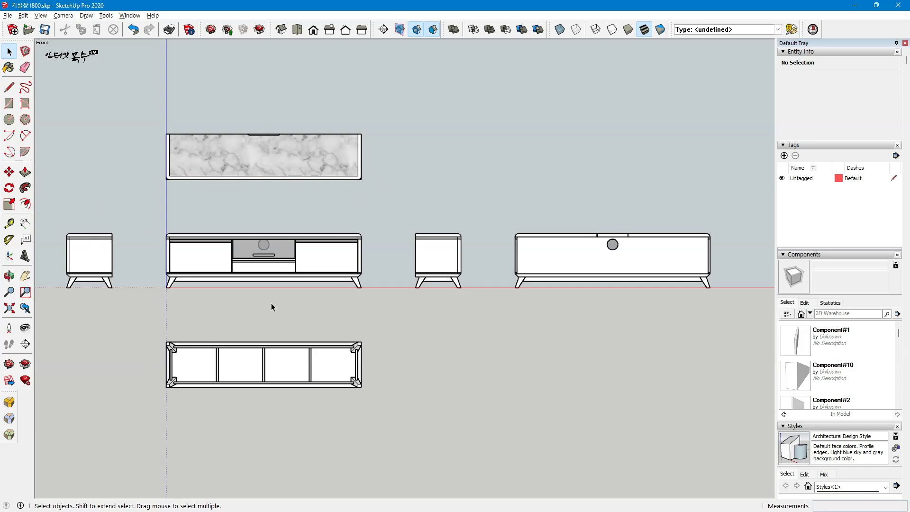
Step: Switch from SketchUp back to AutoCAD and bring up the dimensioned drawing 거실장1800(치수).dwg
key("alt+Tab")
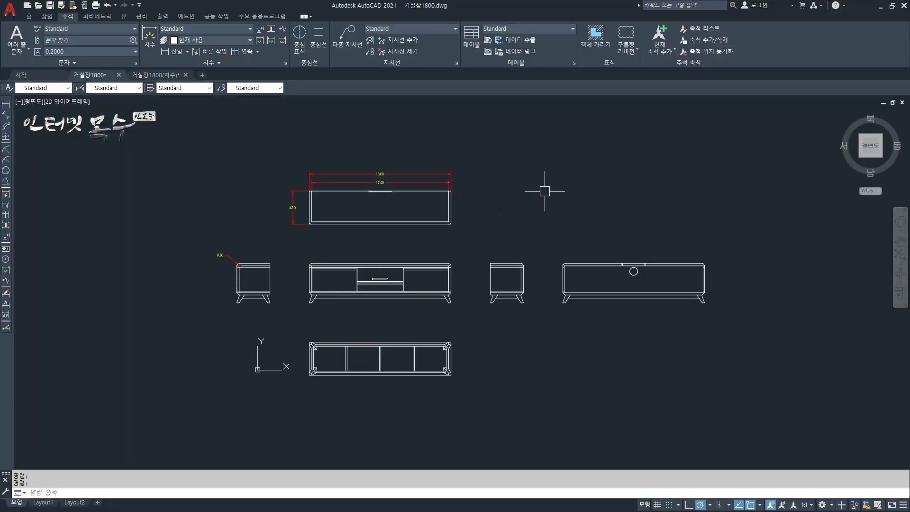
key("ctrl+Tab")
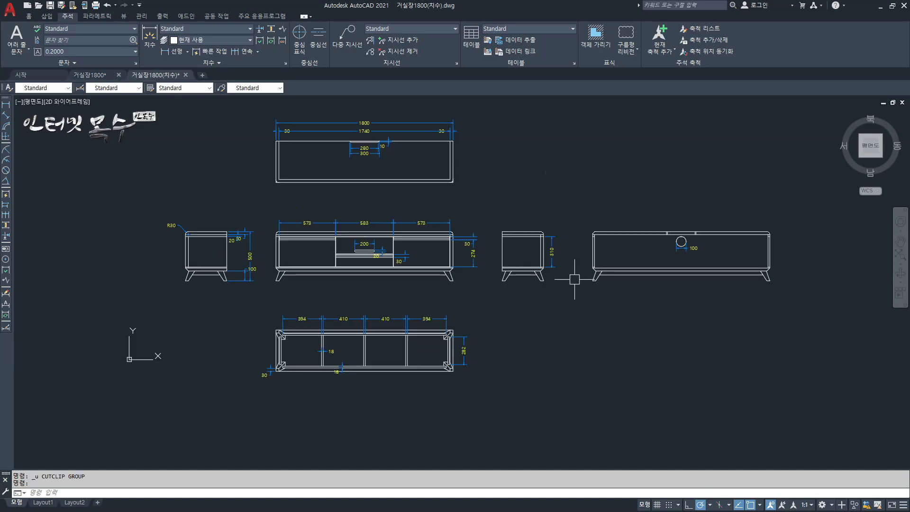